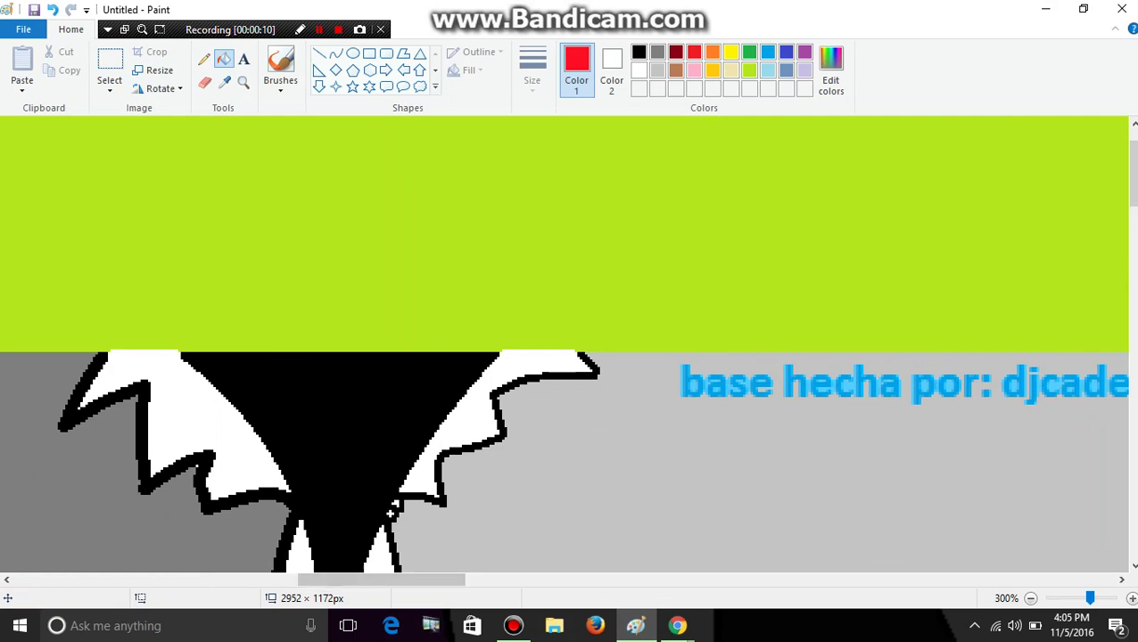
- Close off the black pupil of the yellow pony's red eye with bright red pencil strokes and fill it bright red
click(242, 82)
click(259, 357)
click(322, 286)
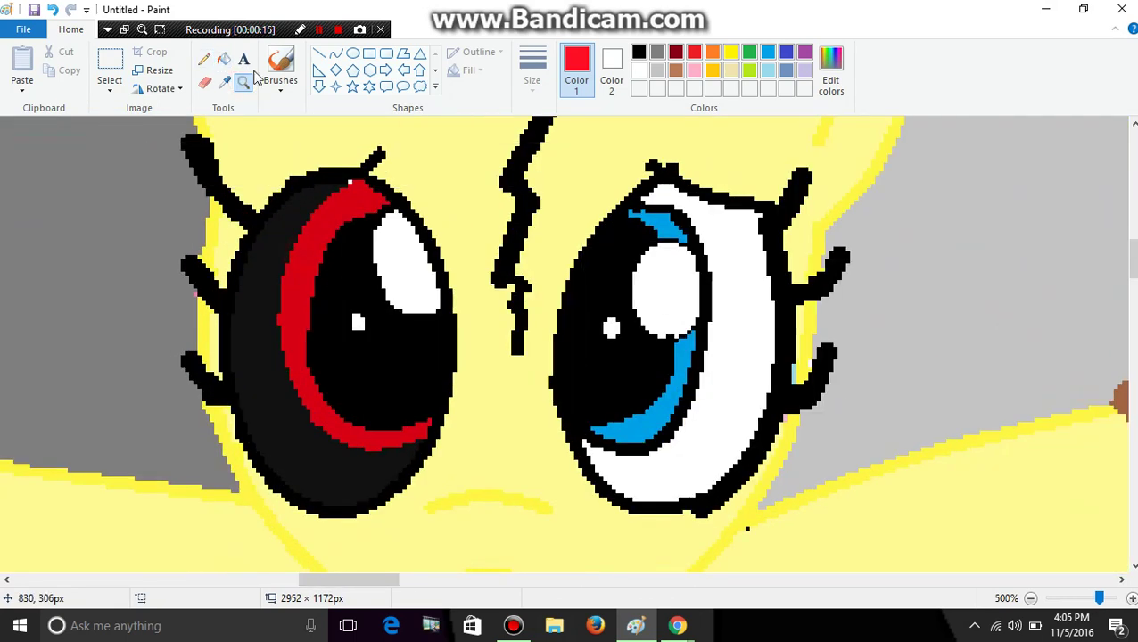
click(203, 59)
drag(435, 412, 444, 382)
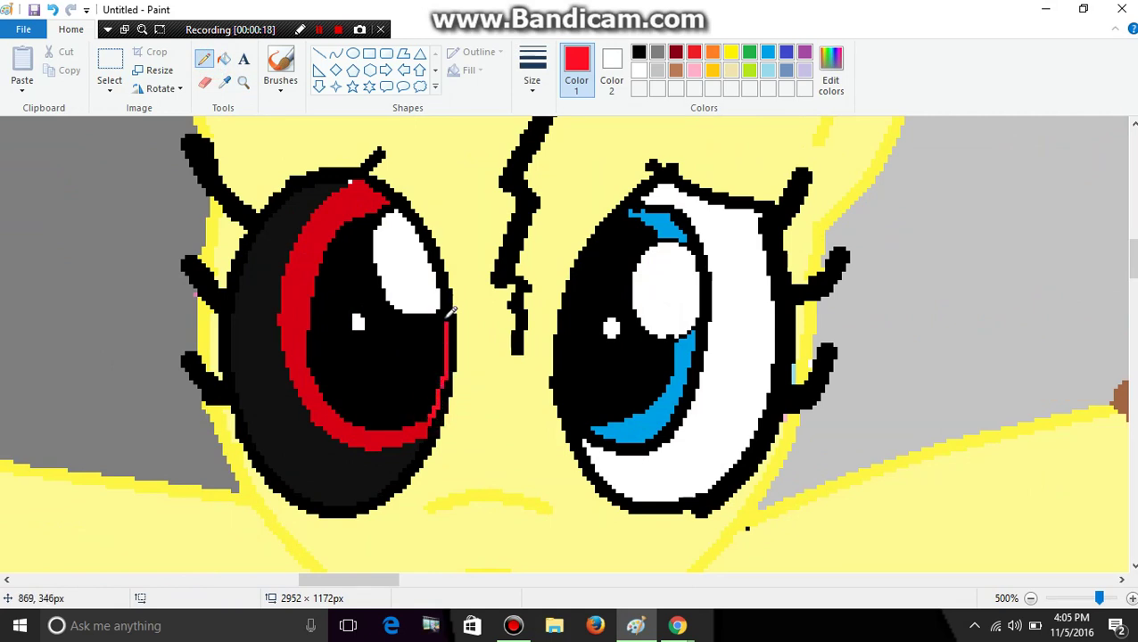
drag(396, 205, 389, 197)
click(224, 58)
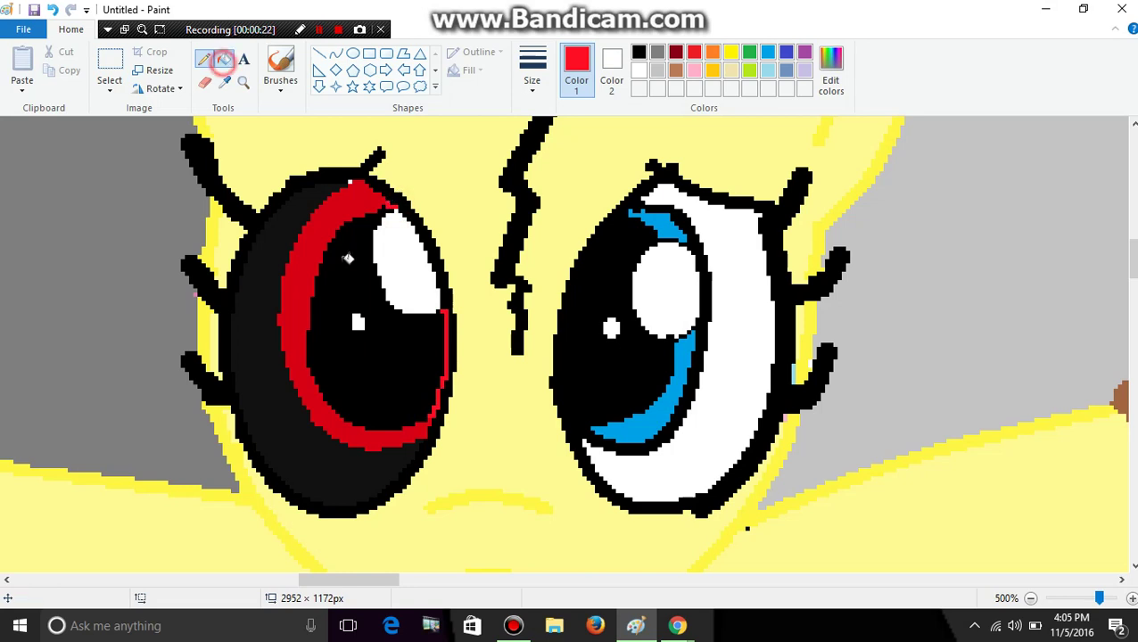
click(389, 359)
- Undo the bright red pupil fill and the pencil strokes around it in the yellow pony's eye
click(242, 83)
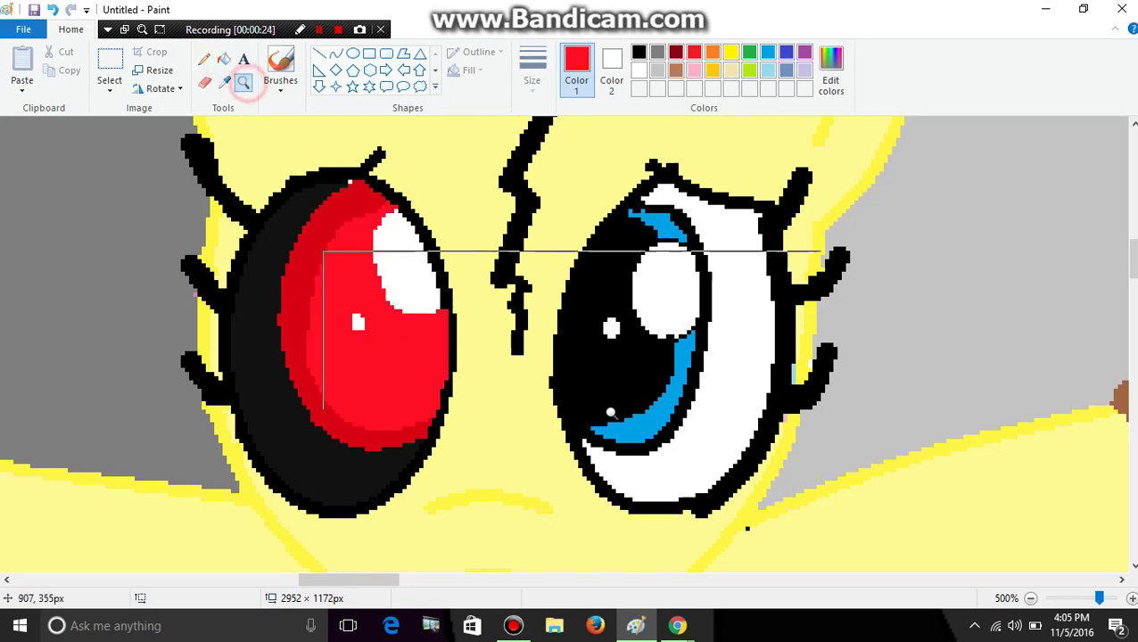
right_click(610, 407)
key(super+c)
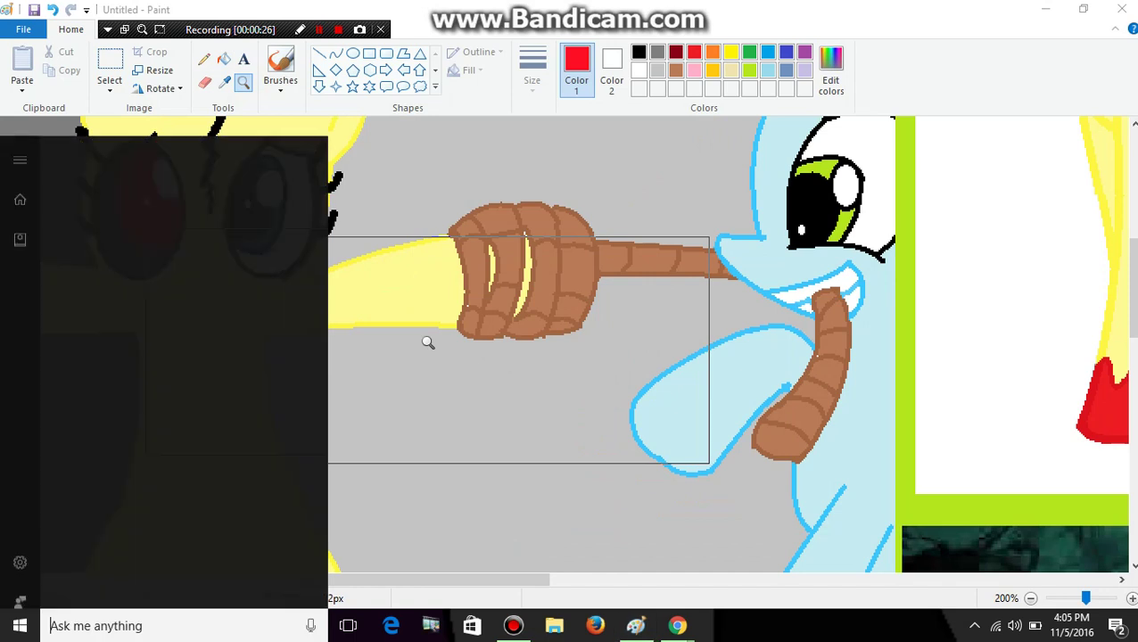
scroll(428, 344, up, 1)
scroll(348, 297, down, 3)
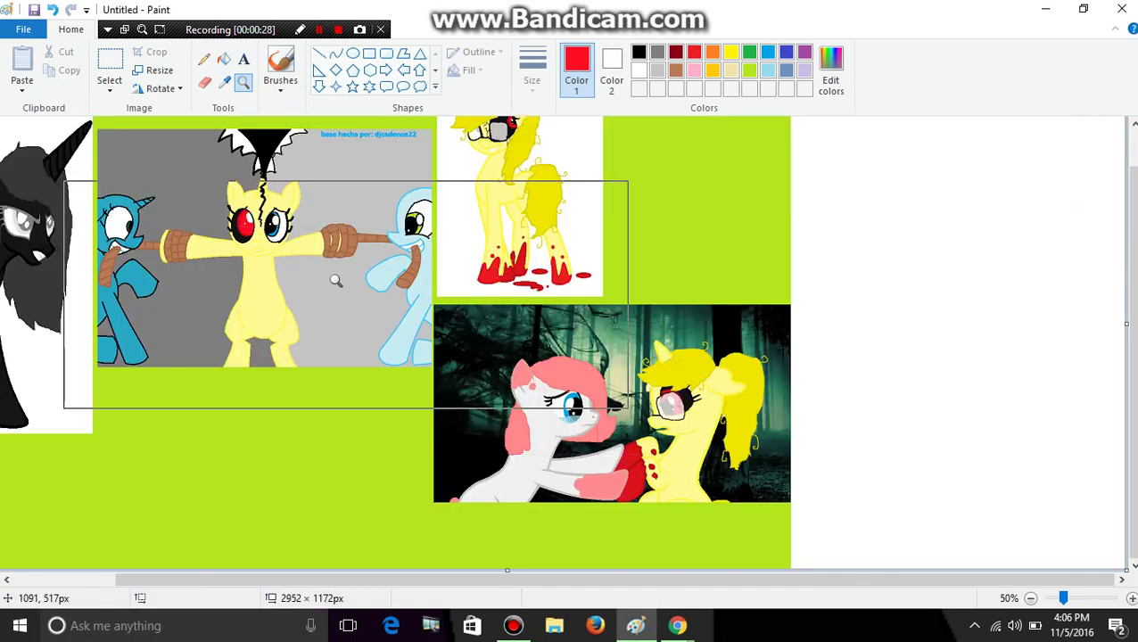
click(330, 279)
click(553, 339)
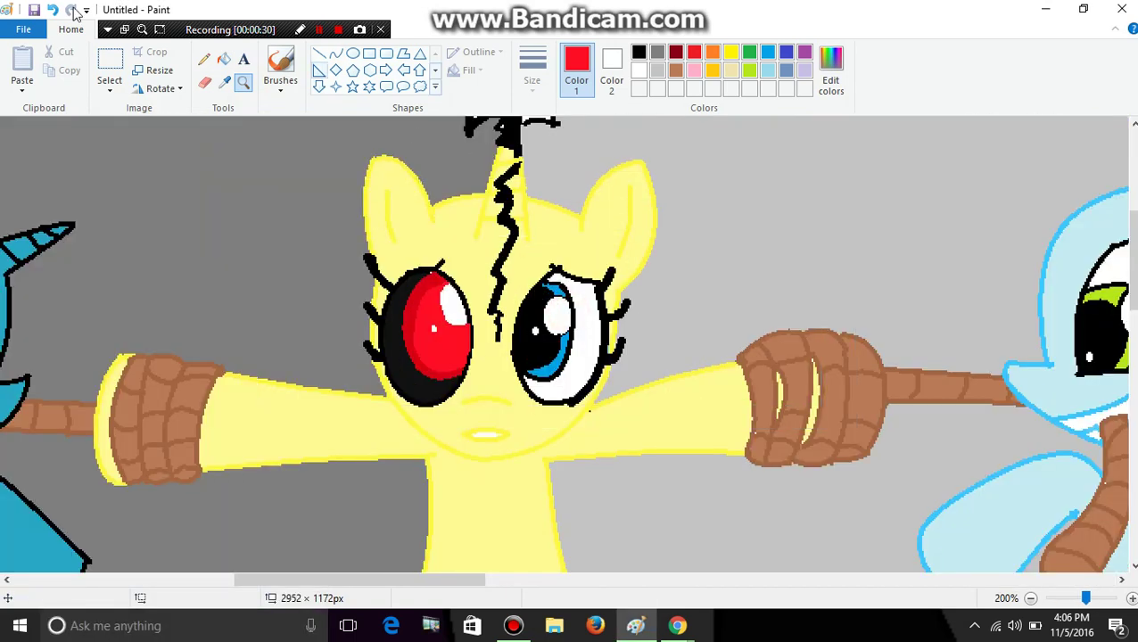
click(53, 10)
click(60, 13)
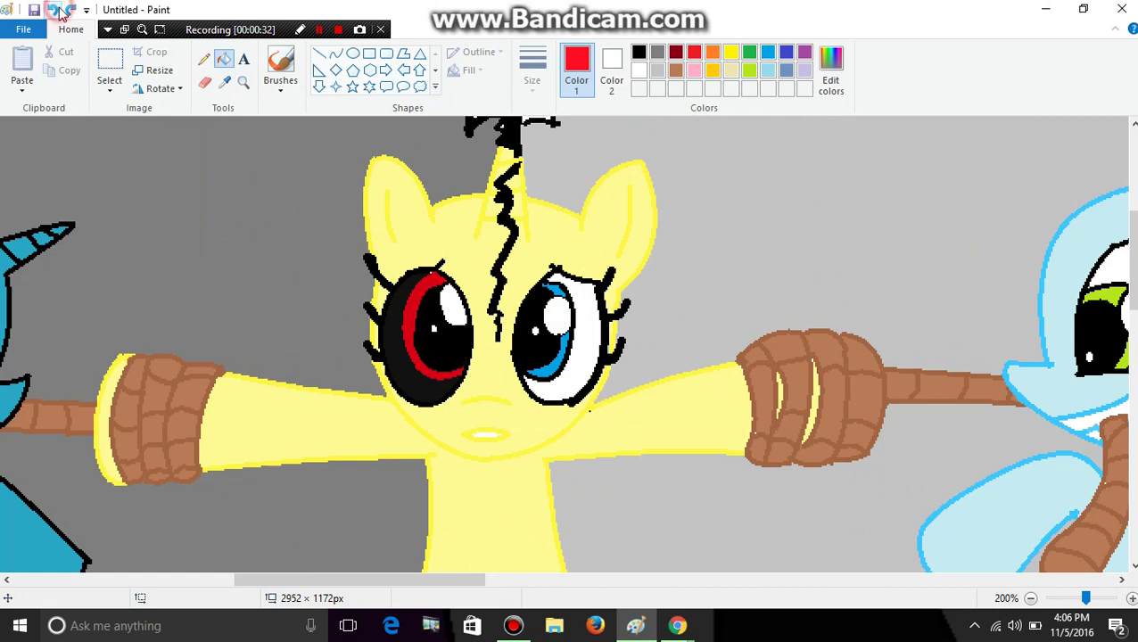
- Draw bright red curves inside the dark red iris of the yellow pony's eye and fill the gap between them bright red
click(243, 82)
click(376, 168)
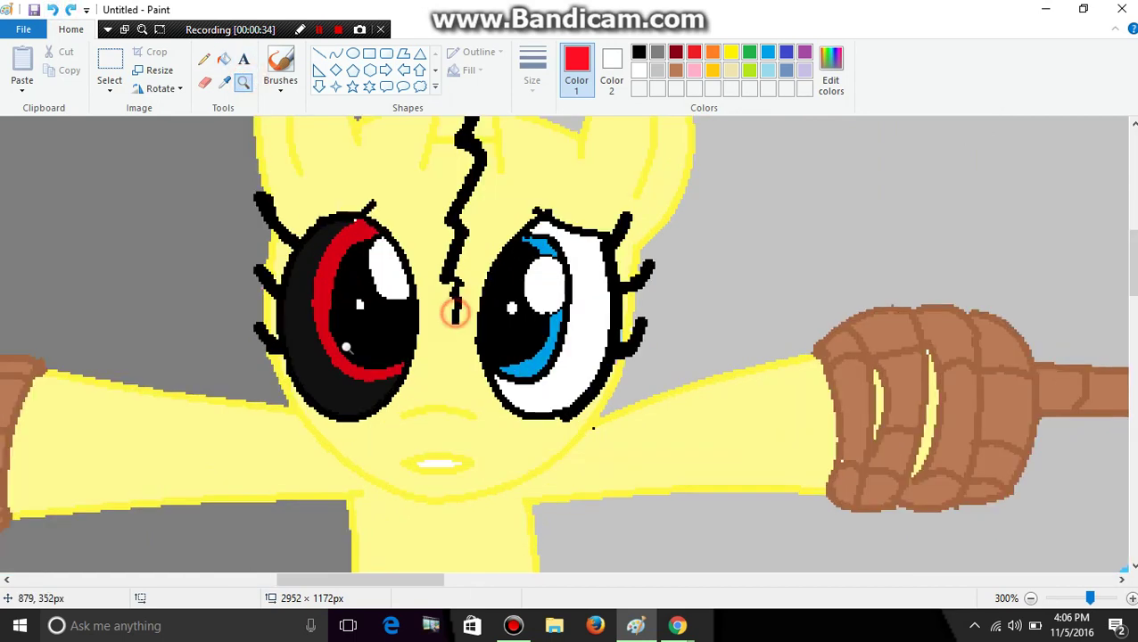
click(375, 179)
click(379, 197)
click(378, 196)
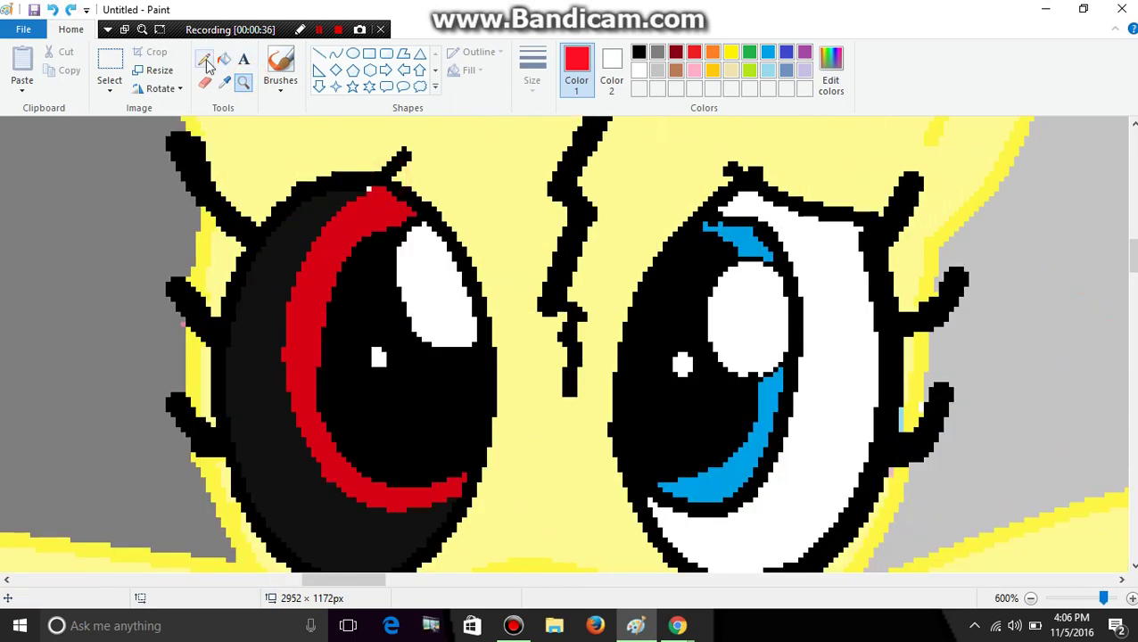
click(204, 60)
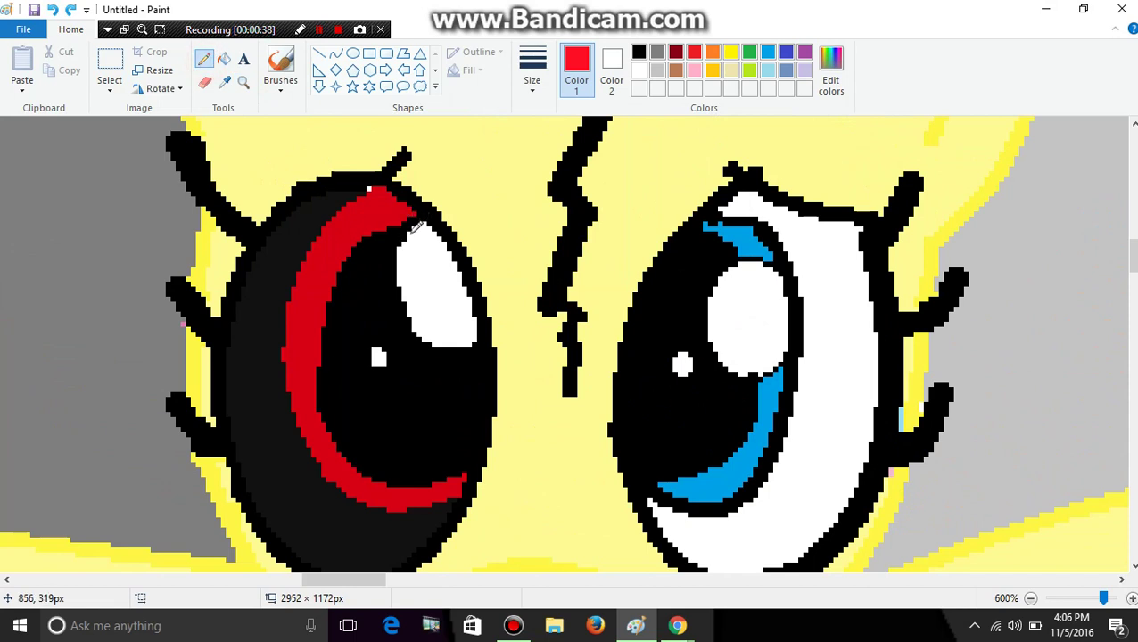
click(335, 54)
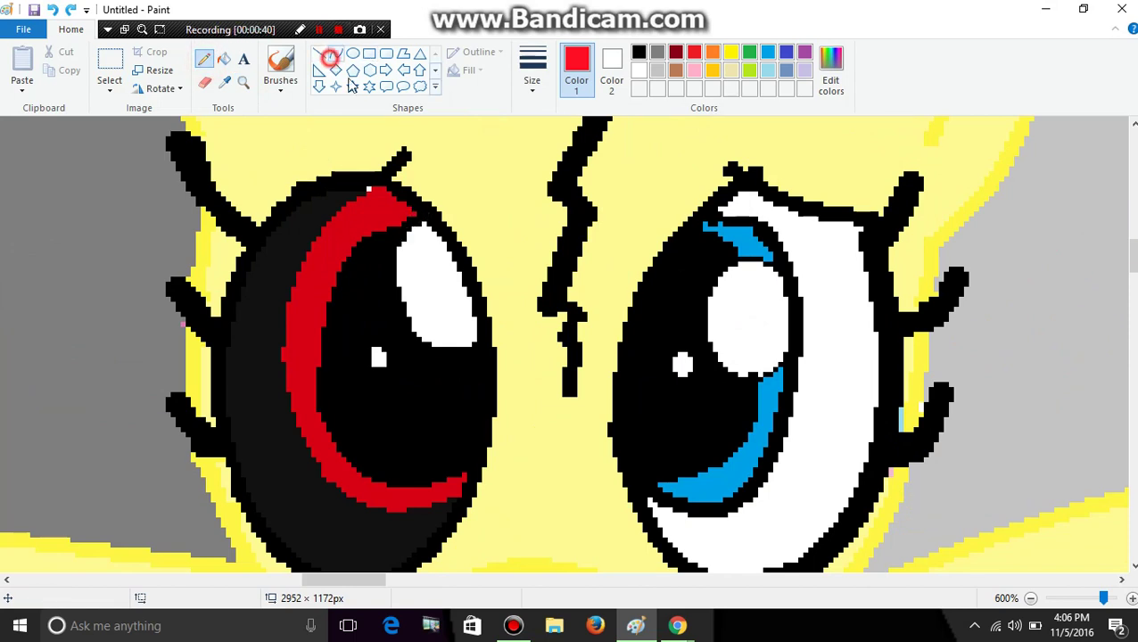
drag(465, 467, 333, 352)
drag(374, 411, 350, 414)
drag(406, 228, 337, 353)
drag(353, 308, 359, 264)
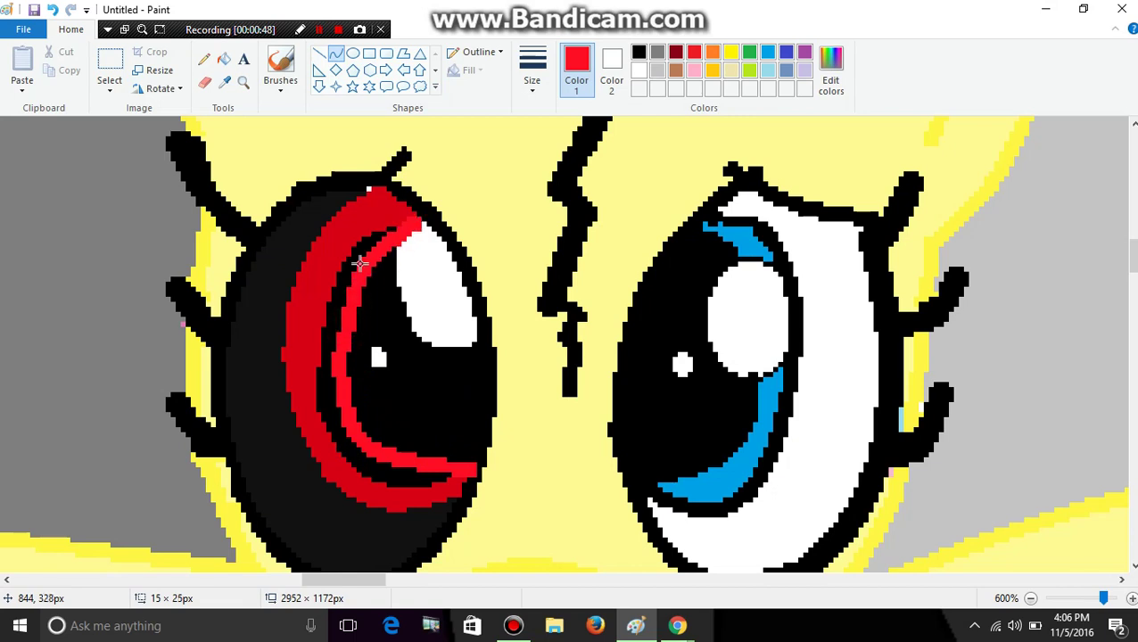
click(224, 59)
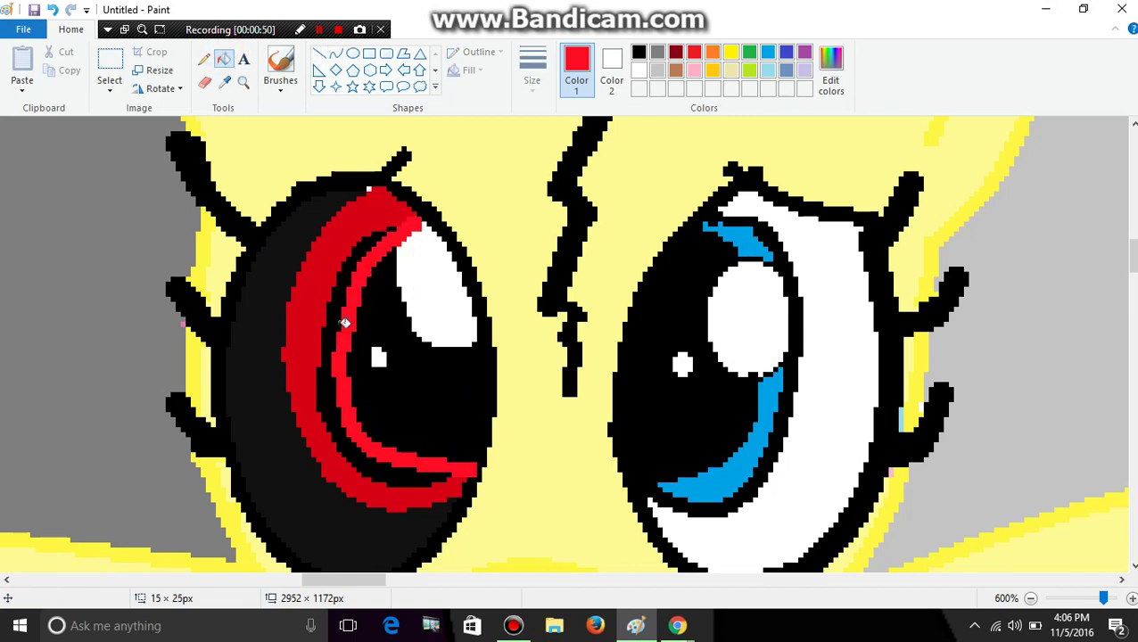
click(332, 416)
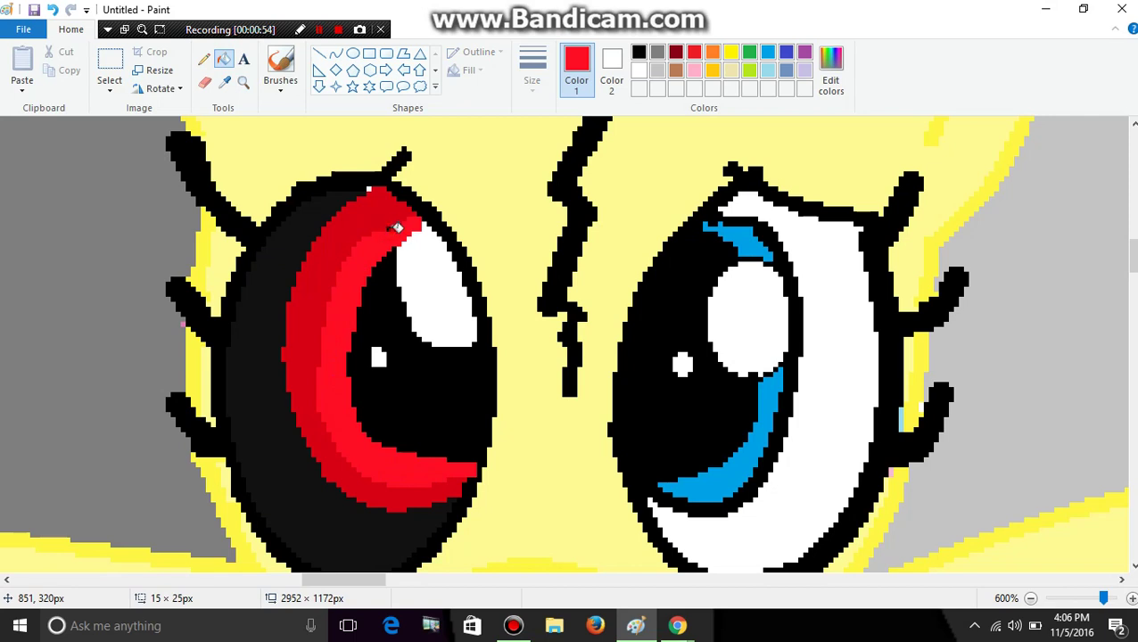
- Sample the near-black body color of the large black pony as the drawing color
click(243, 81)
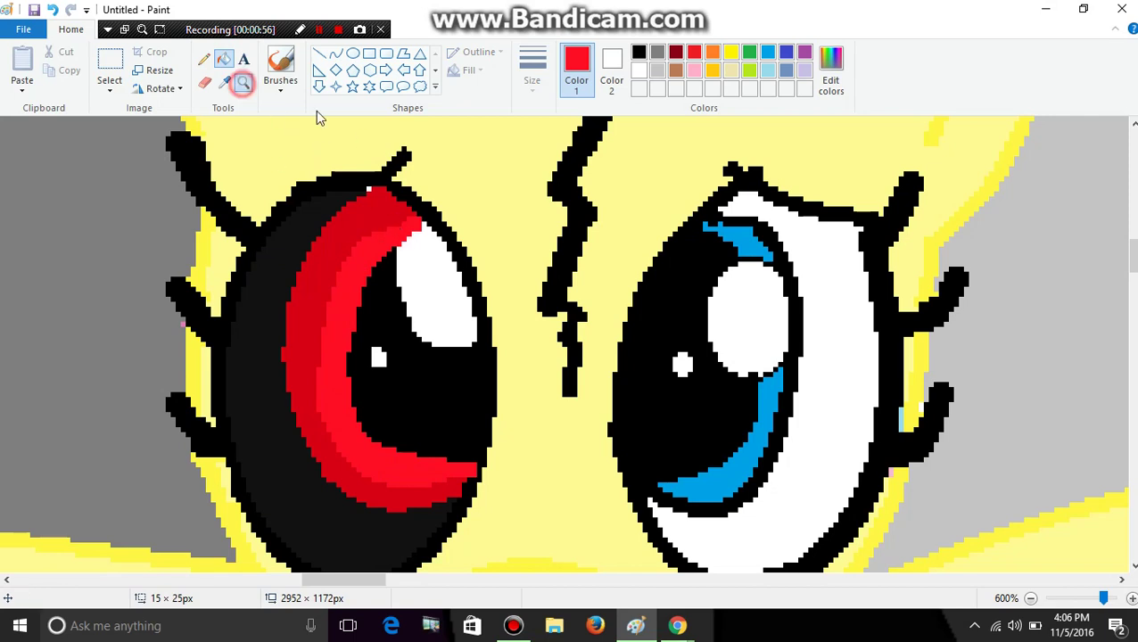
right_click(597, 364)
right_click(597, 364)
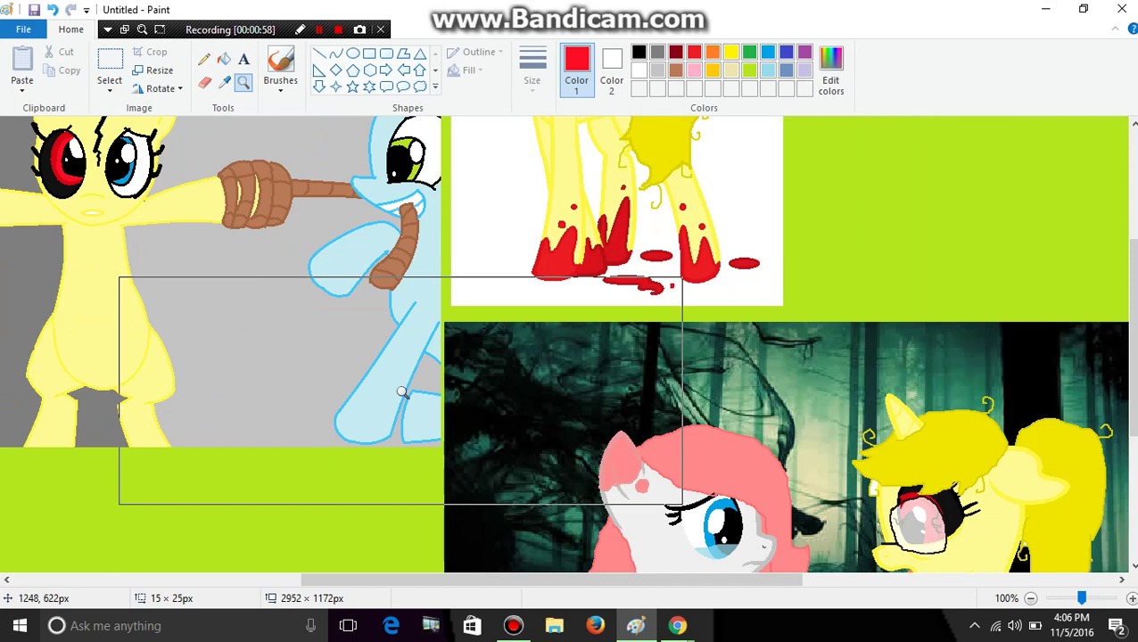
right_click(285, 392)
right_click(110, 219)
right_click(110, 220)
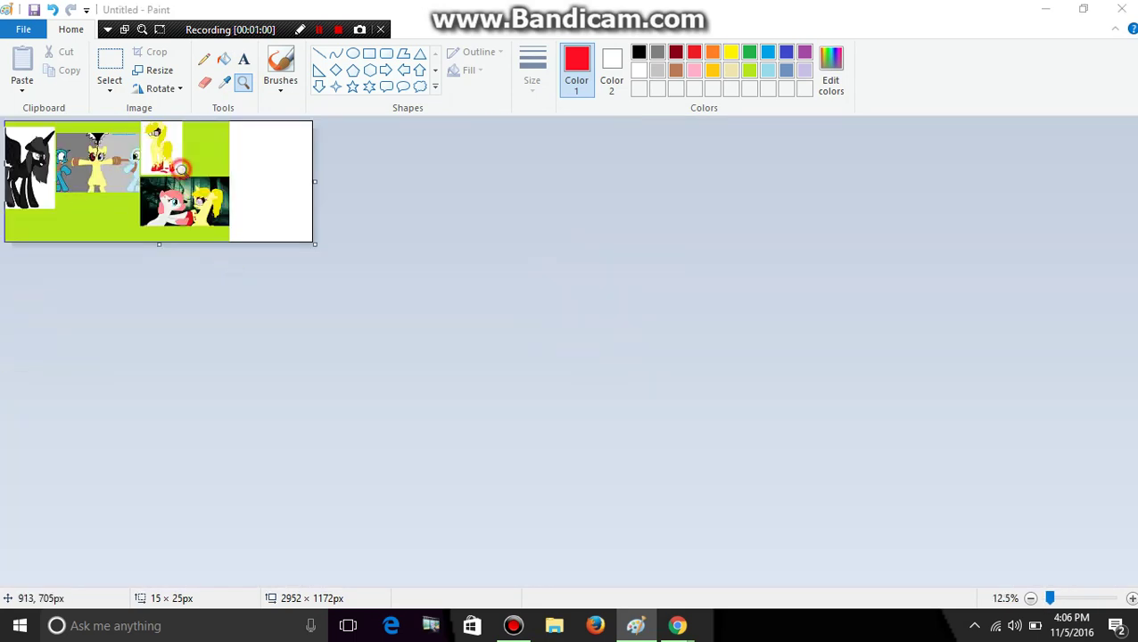
click(178, 166)
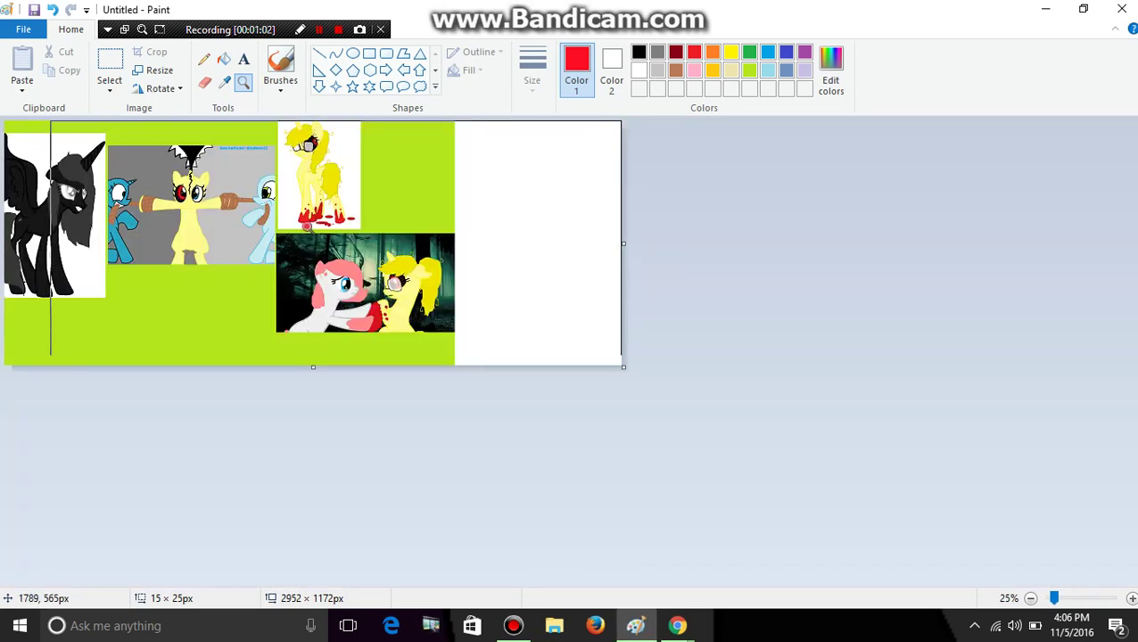
click(332, 247)
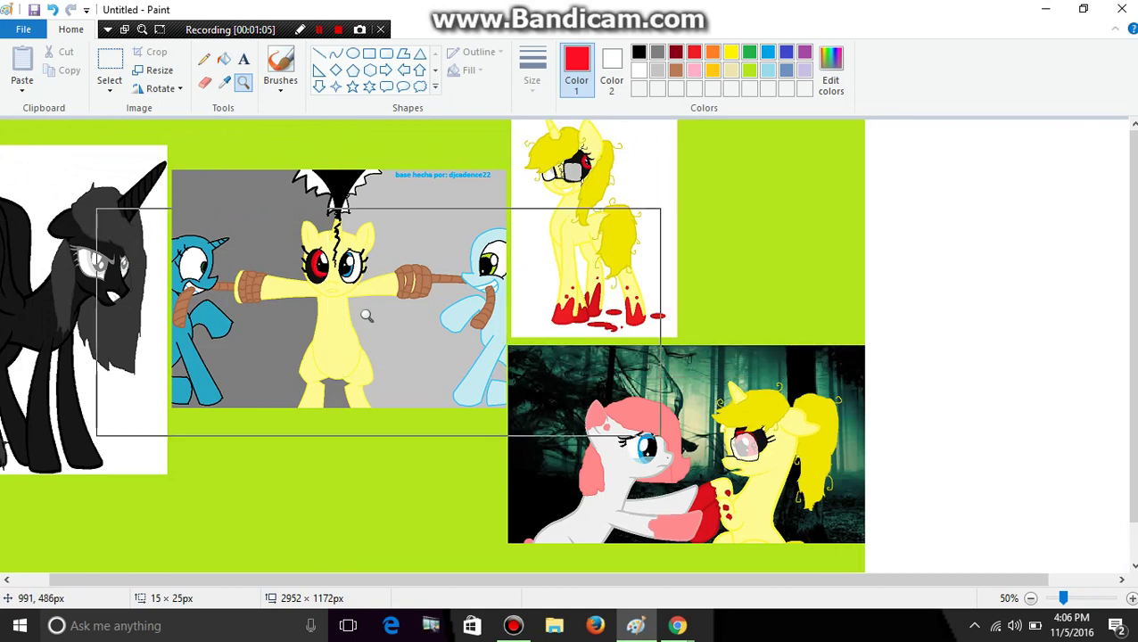
double_click(212, 304)
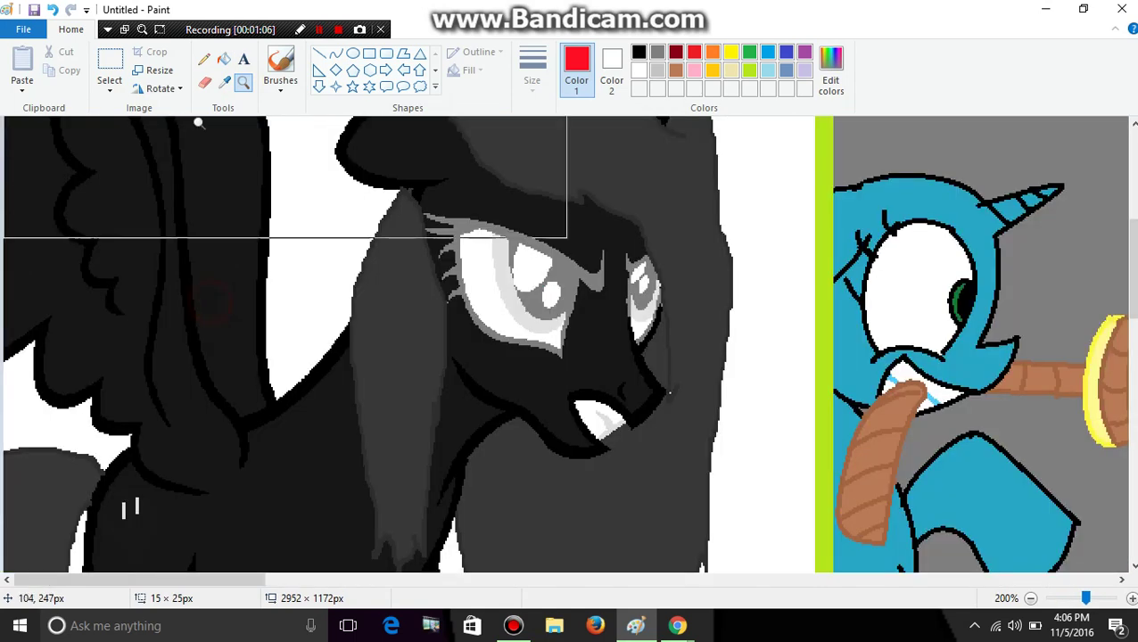
right_click(386, 216)
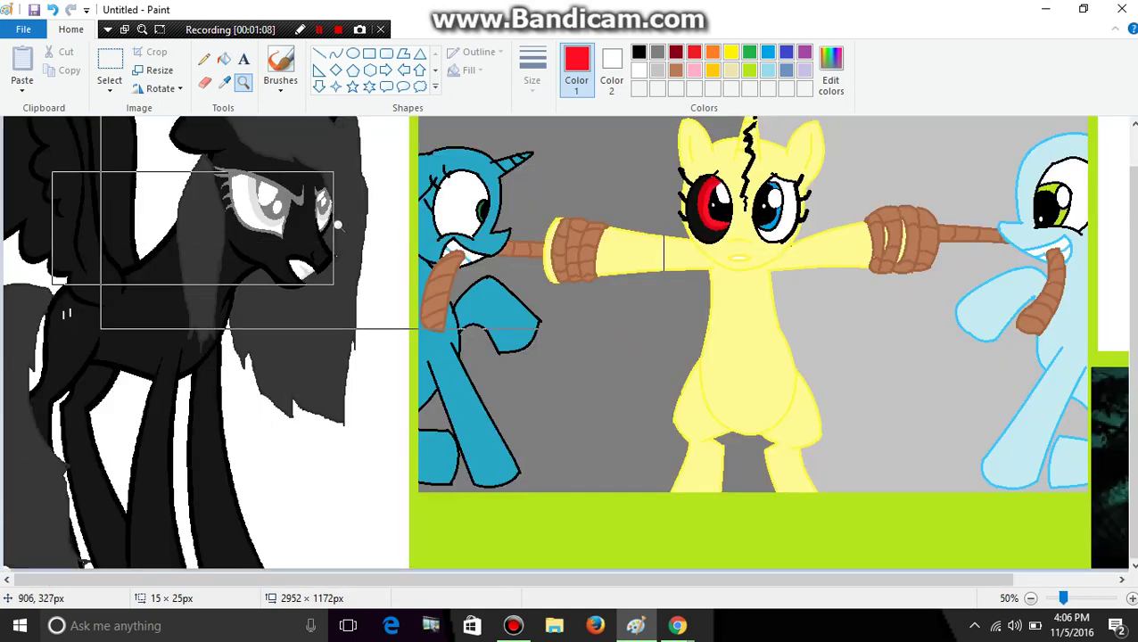
right_click(386, 219)
click(635, 232)
click(224, 82)
click(174, 375)
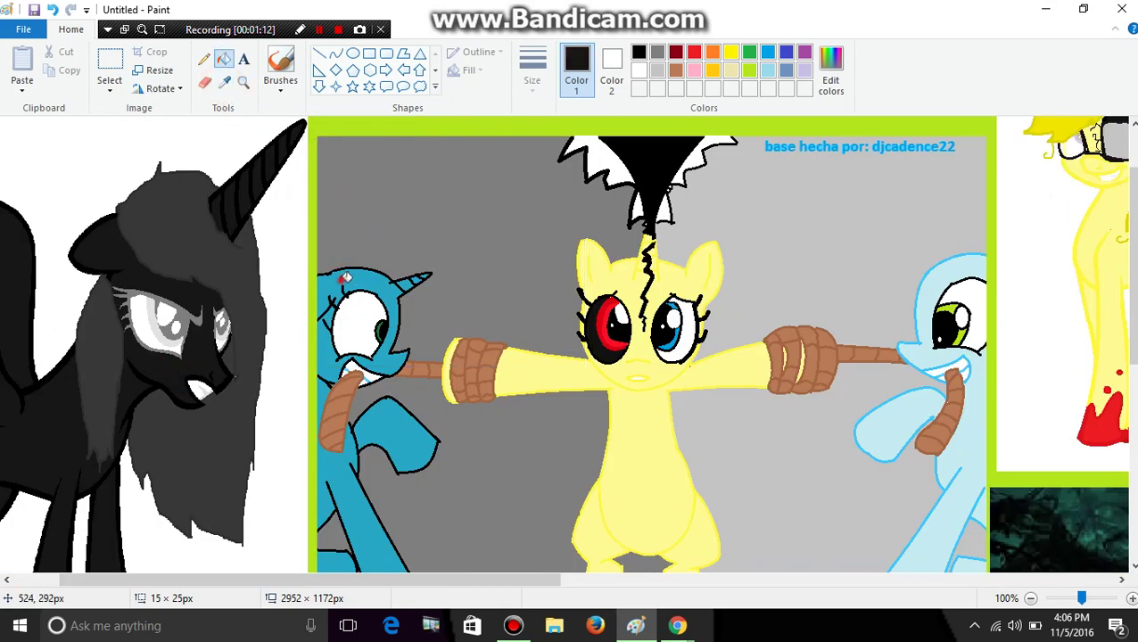
- Fill the dark blue pony's head, body, legs and horn segments with the sampled near-black color
click(346, 278)
click(326, 386)
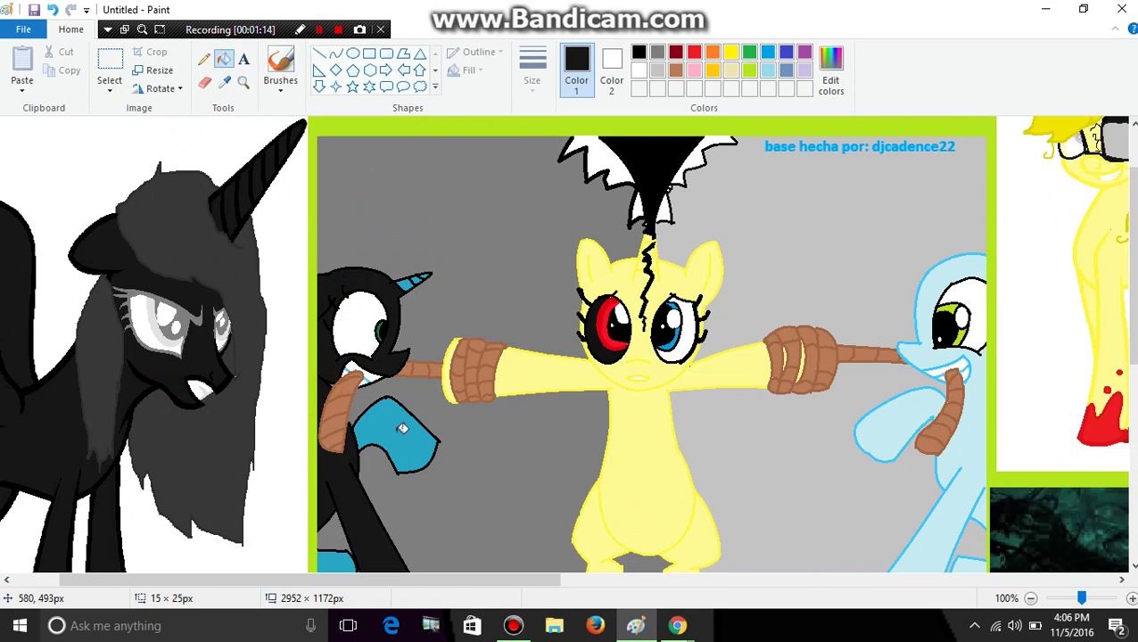
click(396, 429)
click(337, 560)
click(406, 280)
click(415, 269)
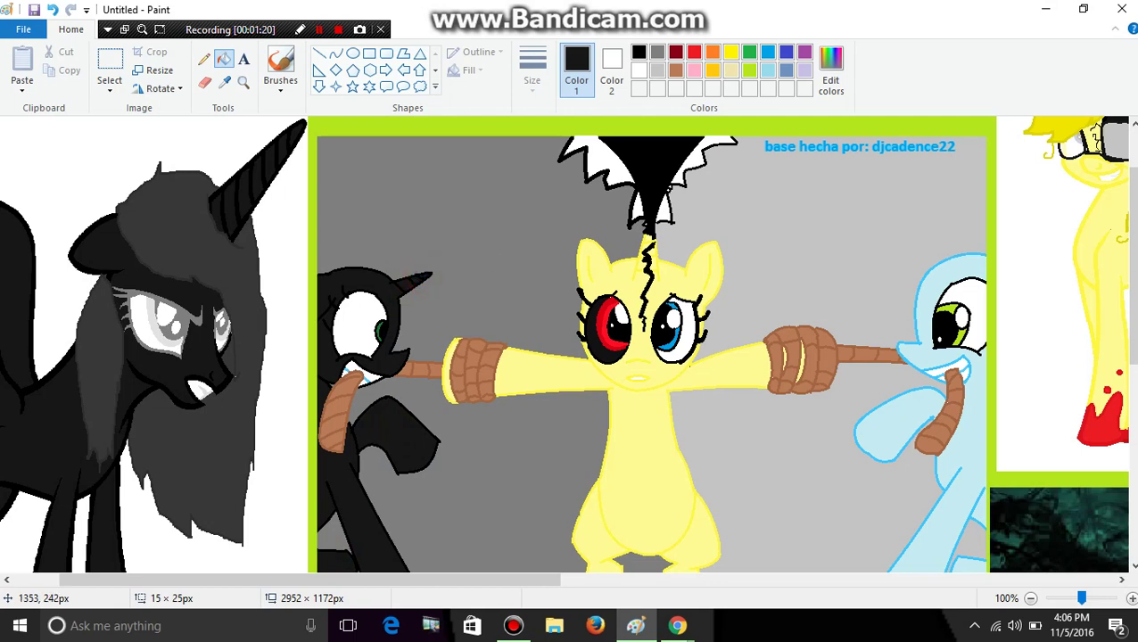
- Sample the medium gray from the large black pony's eye as the drawing color
drag(1131, 265, 1131, 294)
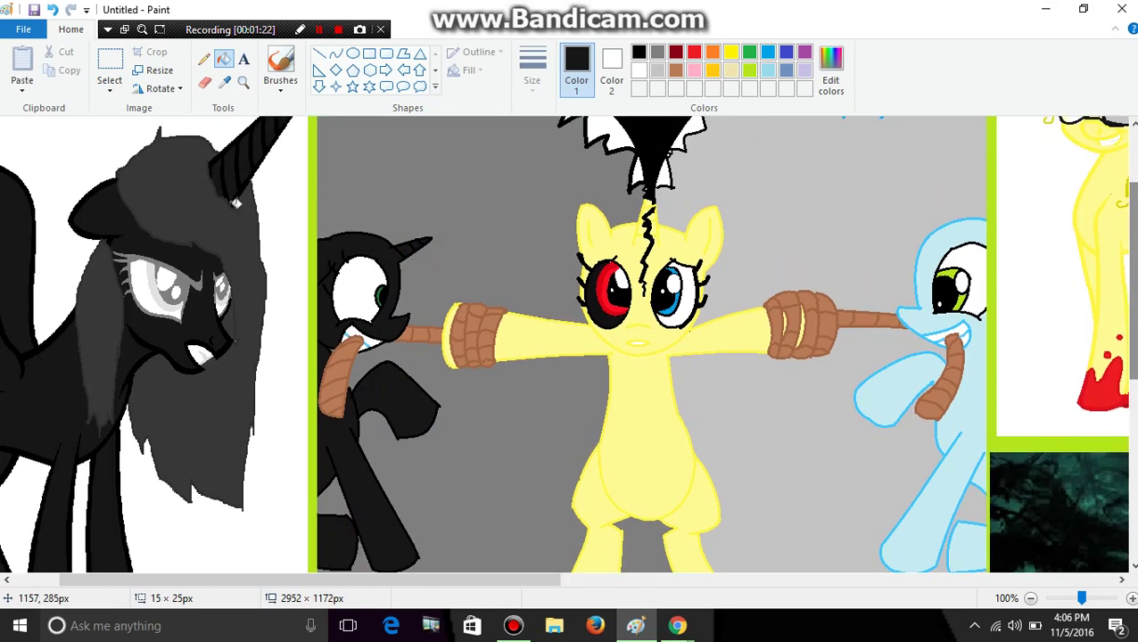
click(242, 82)
click(346, 278)
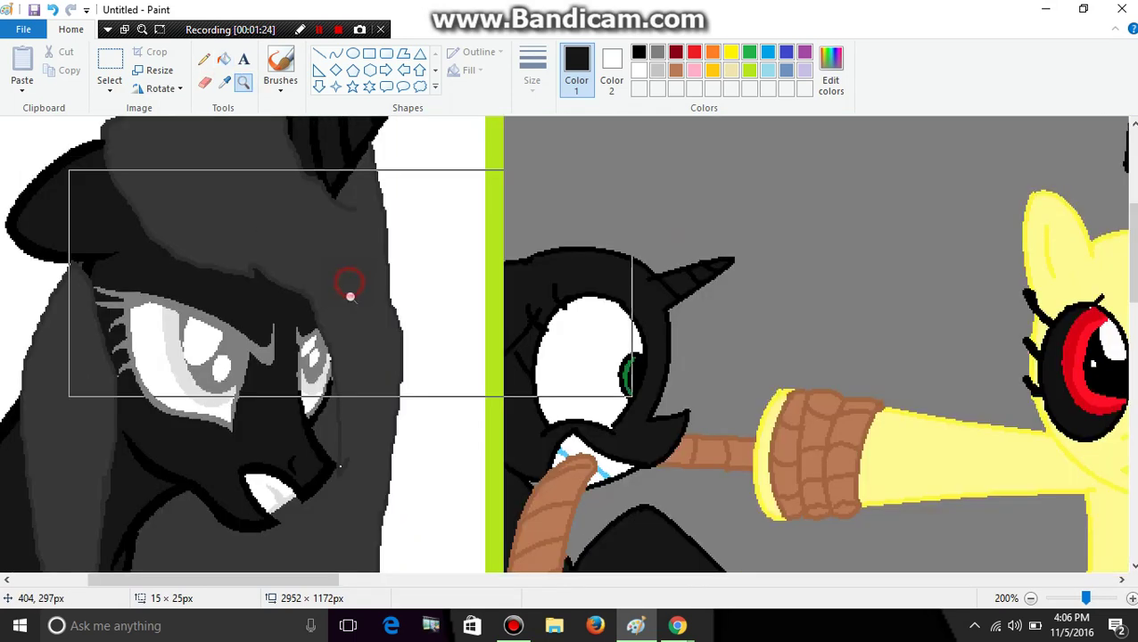
click(225, 82)
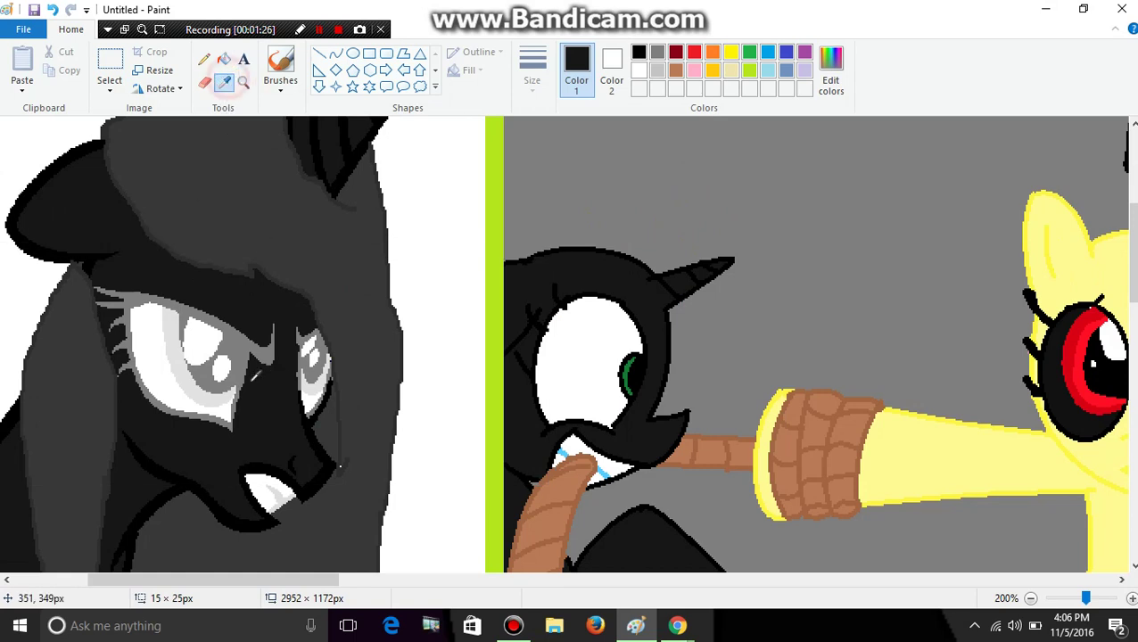
click(241, 346)
- Draw a curved gray eyelash, about 11 × 16 px, at the edge of the recolored pony's eye
click(242, 82)
click(450, 353)
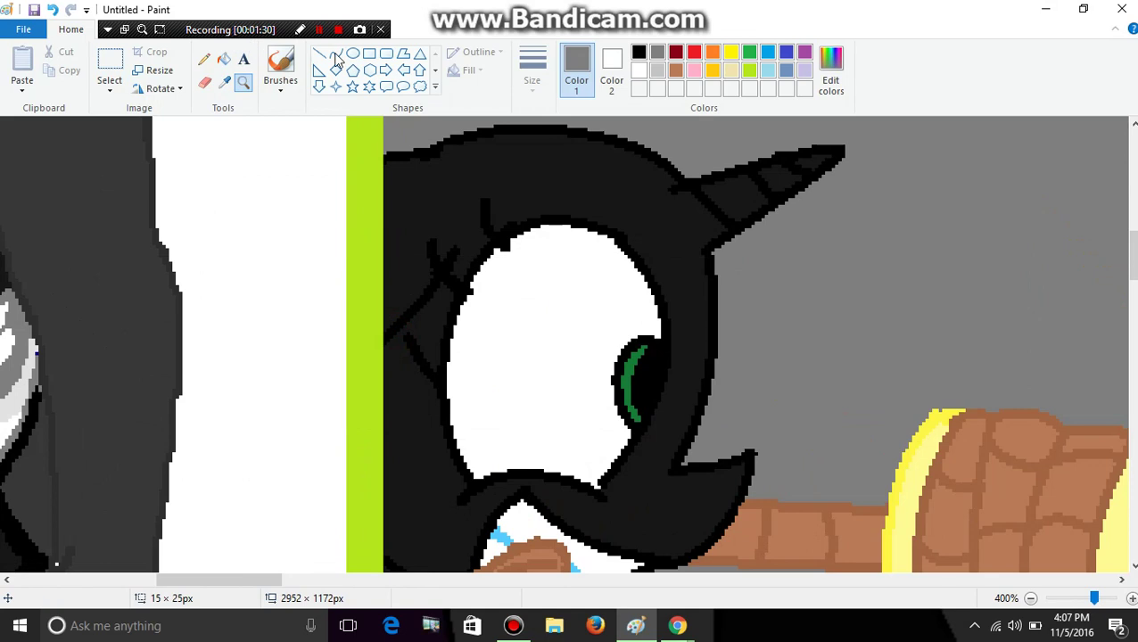
click(335, 55)
drag(467, 291, 437, 254)
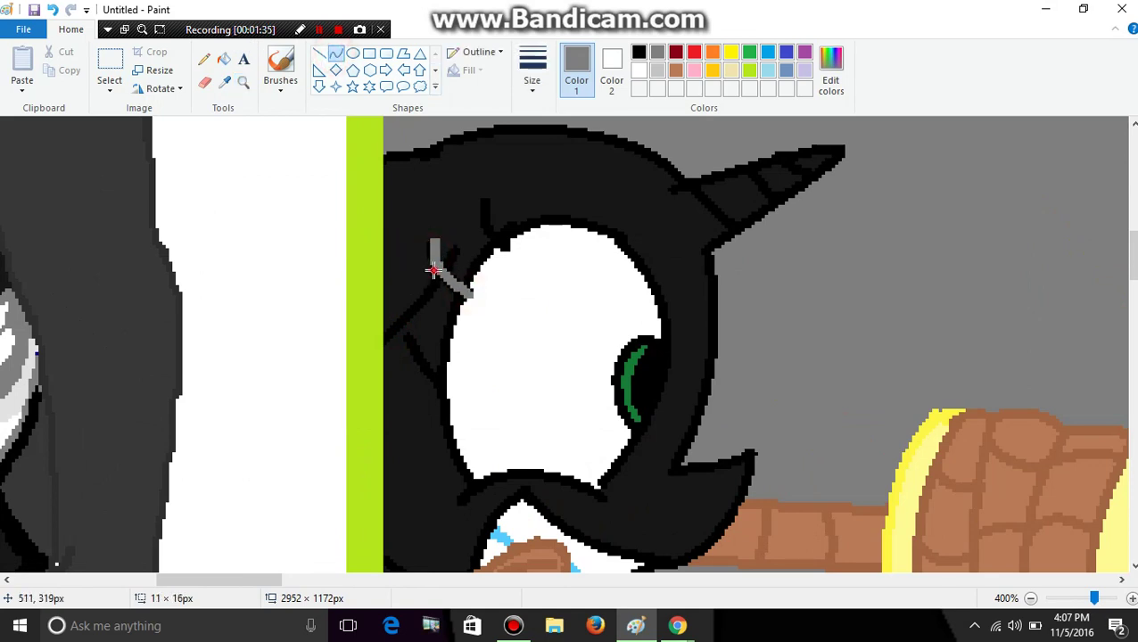
- Fill the recolored pony's black pupil, eye outline and remaining connected lashes with the medium gray
click(224, 59)
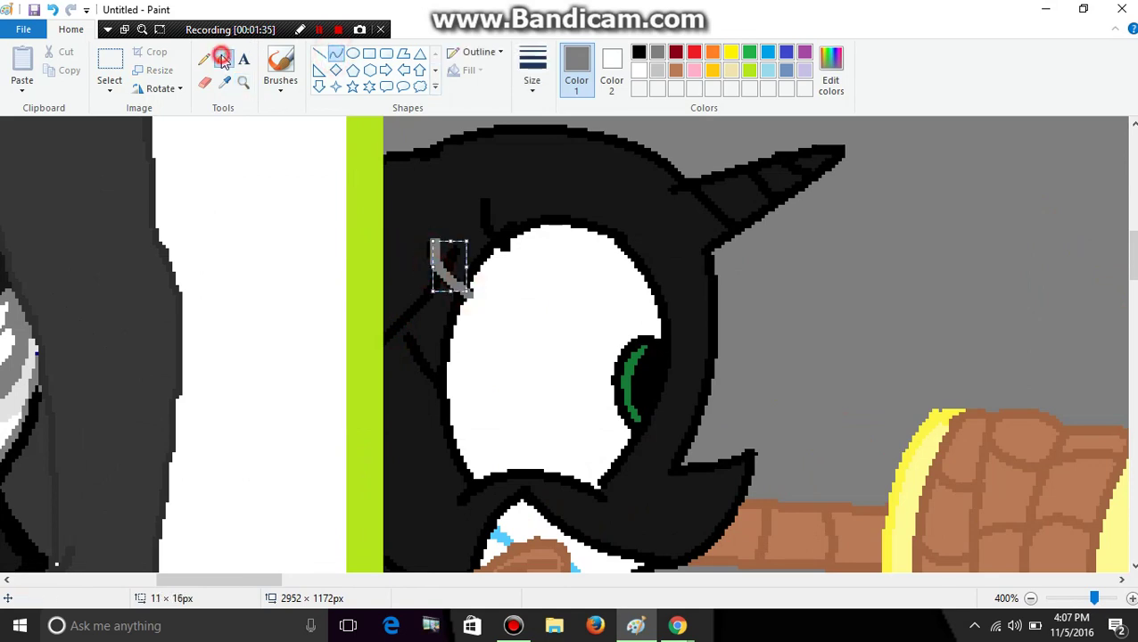
click(660, 374)
click(446, 375)
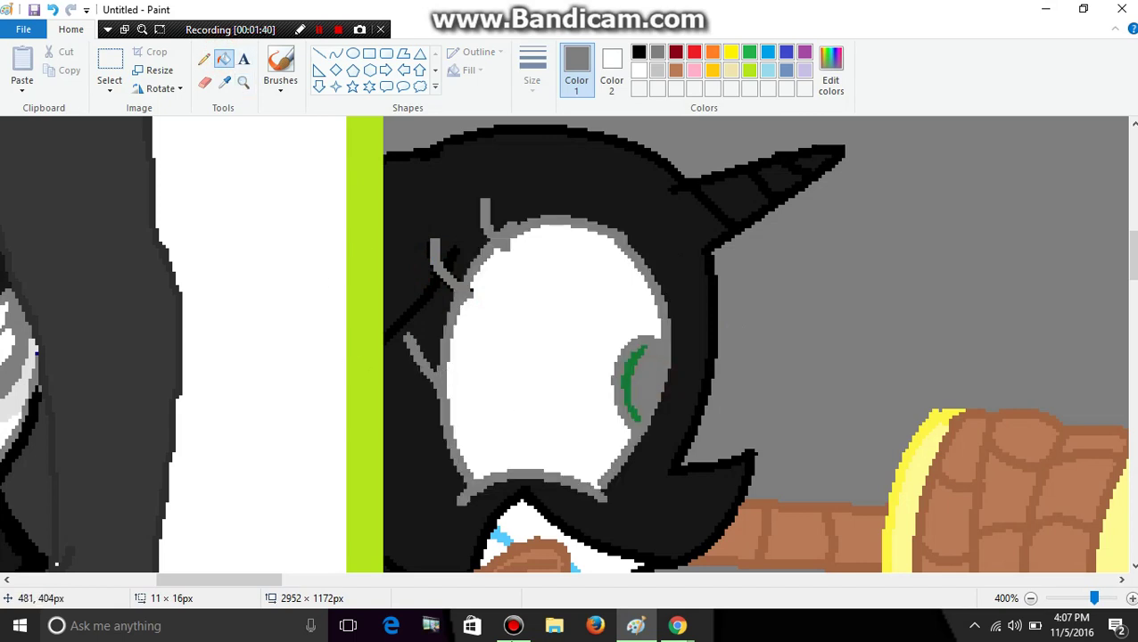
- Sample the light gray from the large black pony's iris and fill the recolored pony's green iris crescent with it
drag(275, 581, 228, 584)
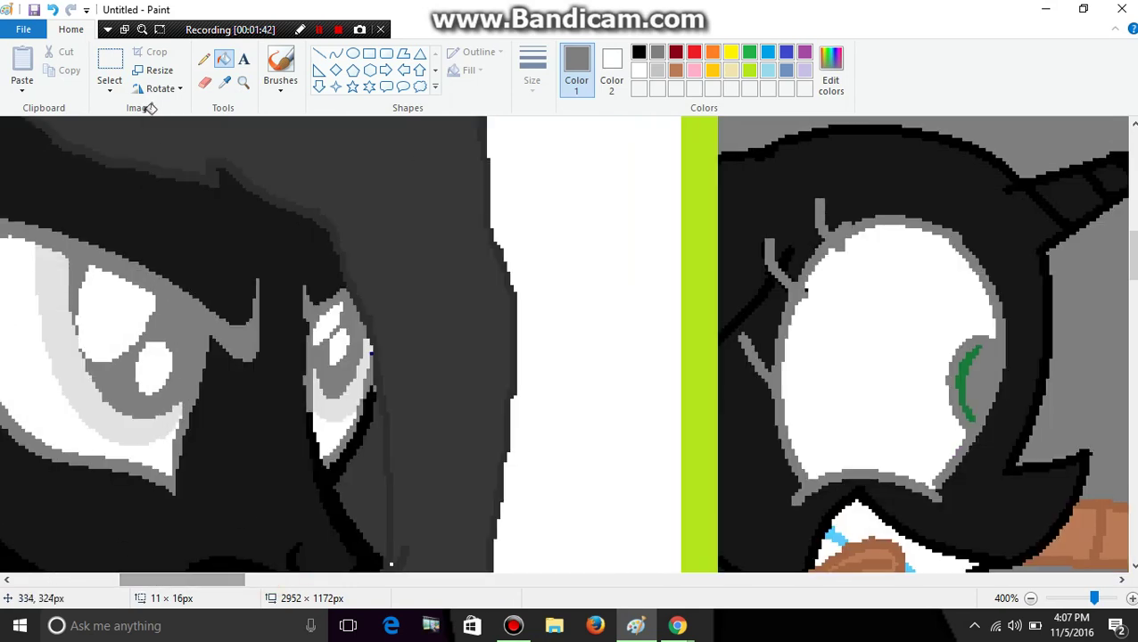
click(225, 81)
click(57, 303)
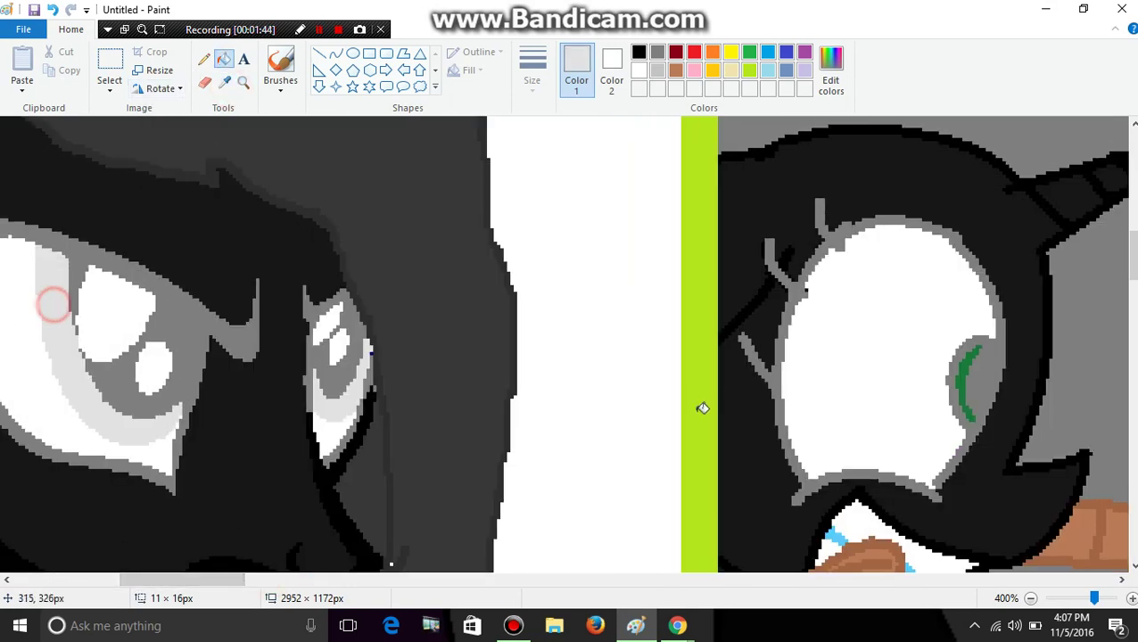
click(967, 371)
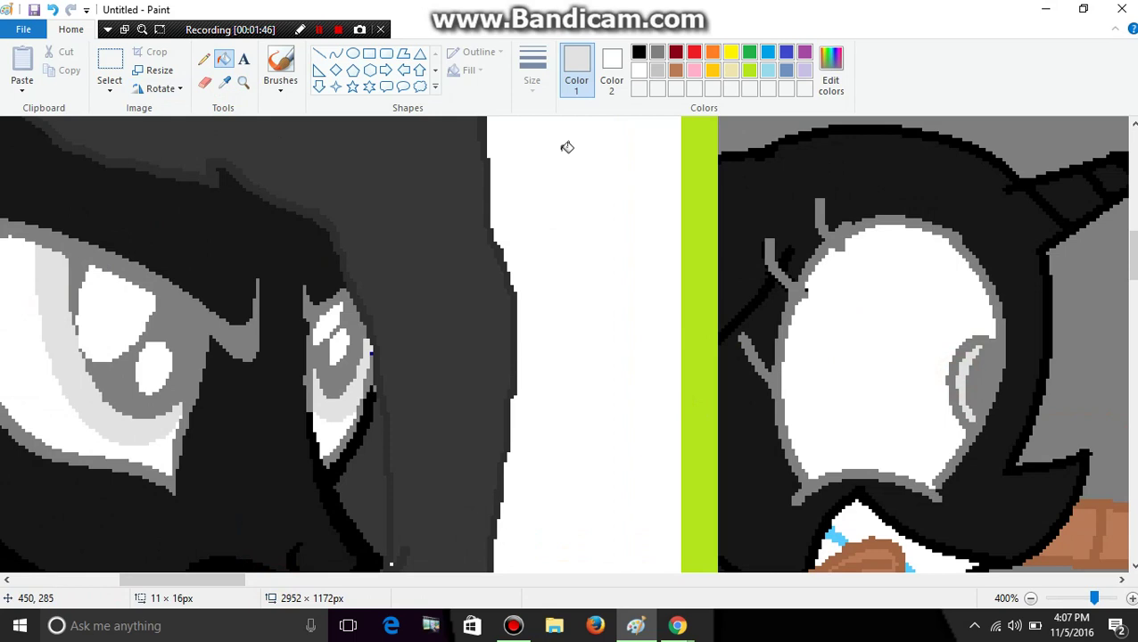
- Sample the pale gray from the pink-maned pony's body in the forest picture and fill the light blue pony's body and legs with it
click(243, 81)
right_click(374, 232)
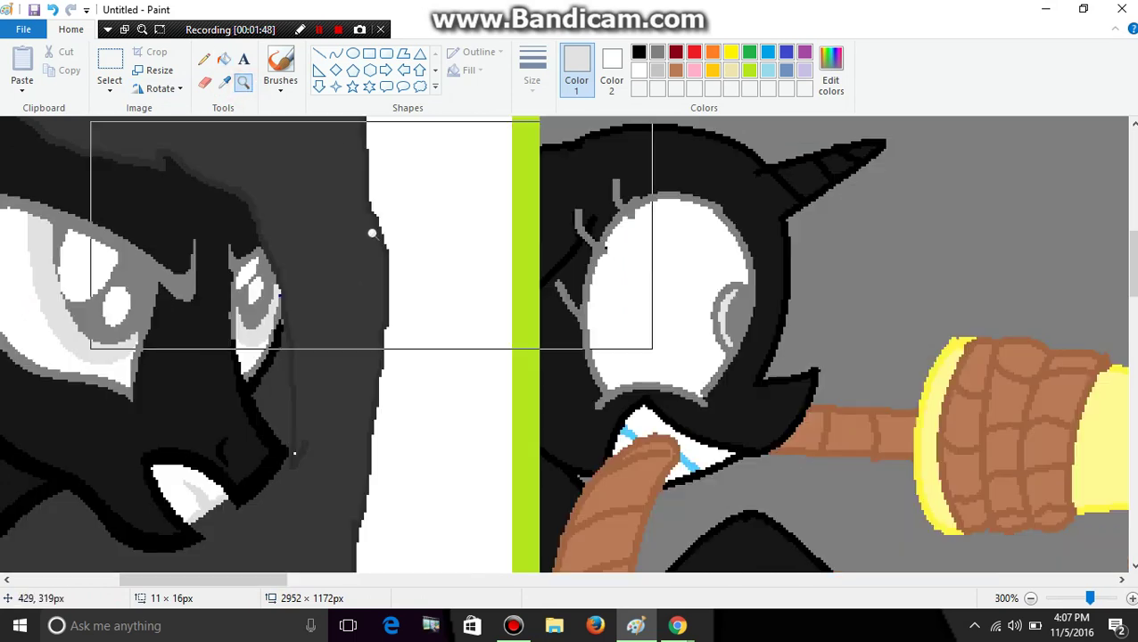
right_click(373, 233)
right_click(374, 232)
right_click(232, 201)
click(233, 200)
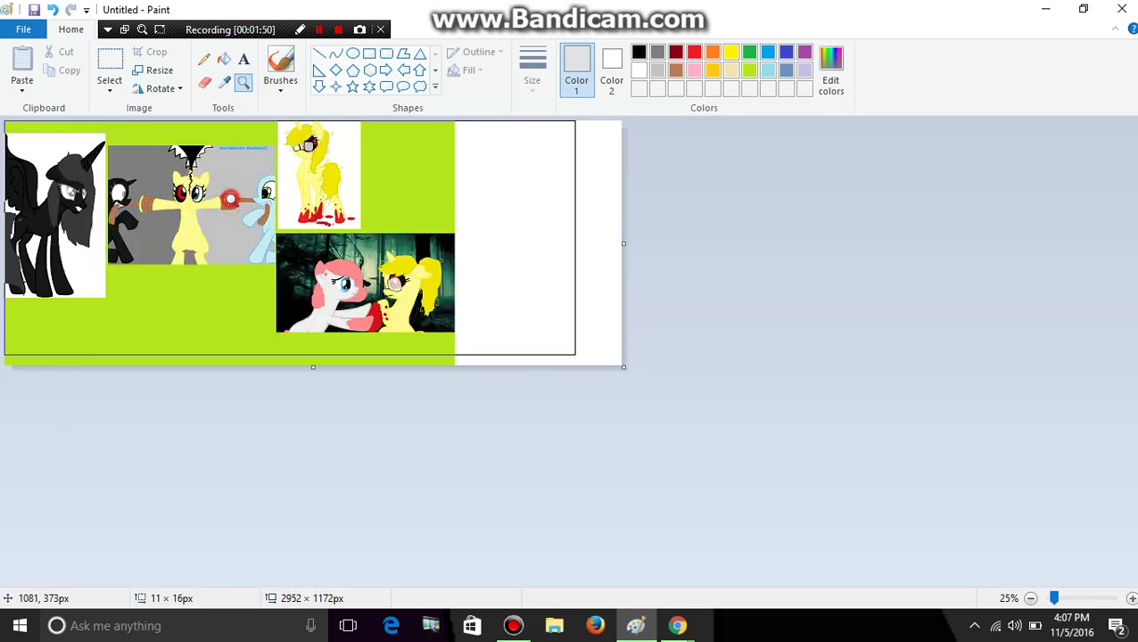
click(232, 200)
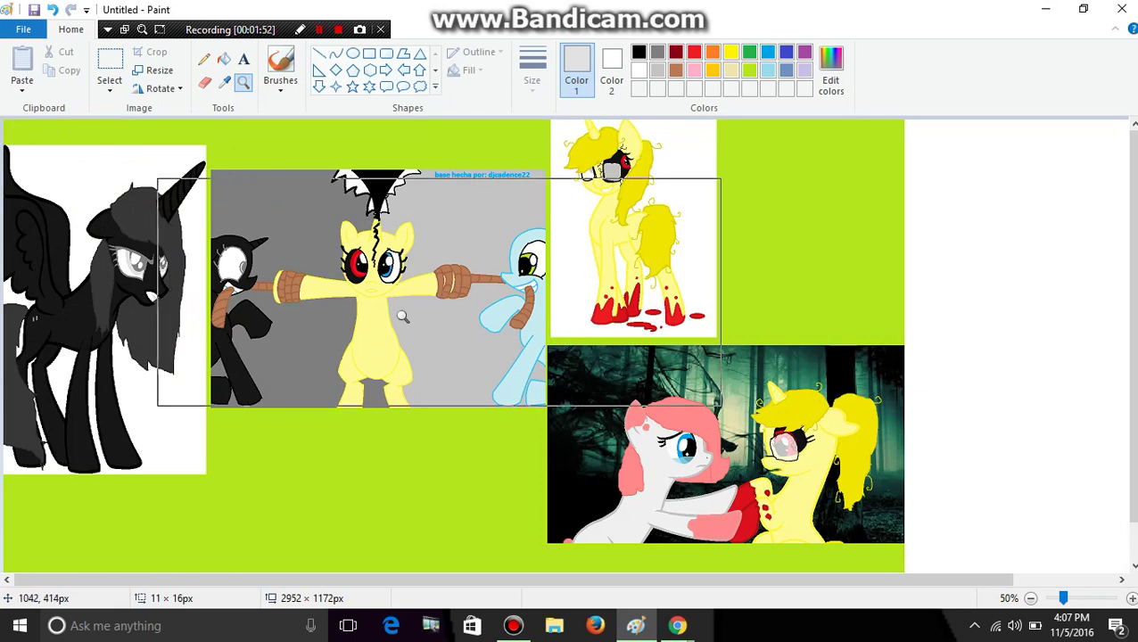
click(147, 313)
right_click(333, 239)
right_click(332, 239)
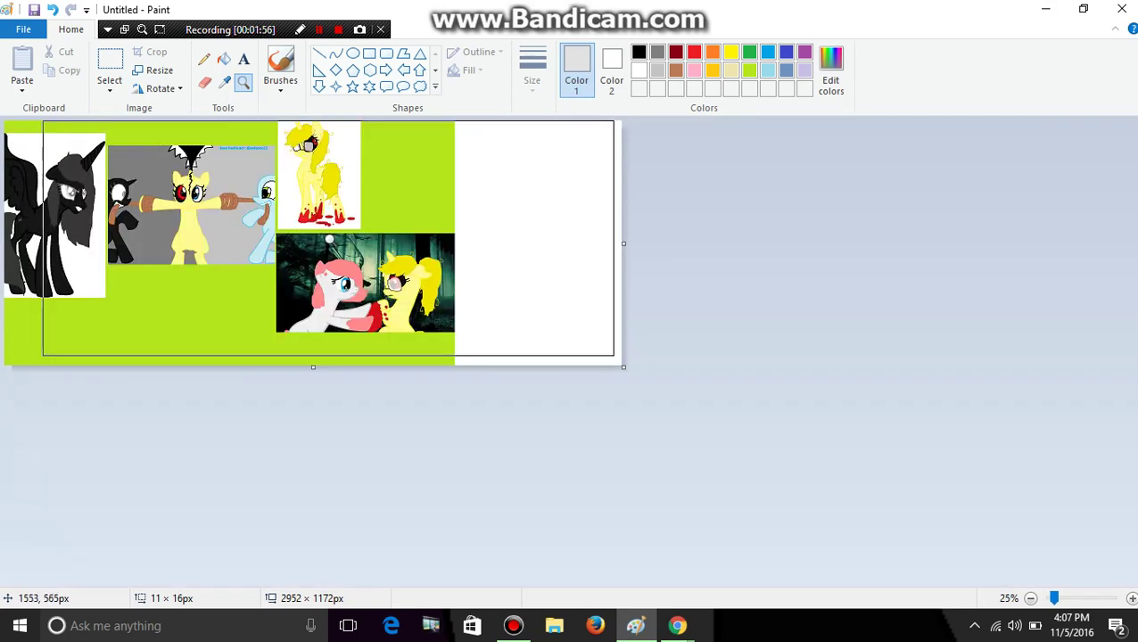
click(471, 328)
click(624, 416)
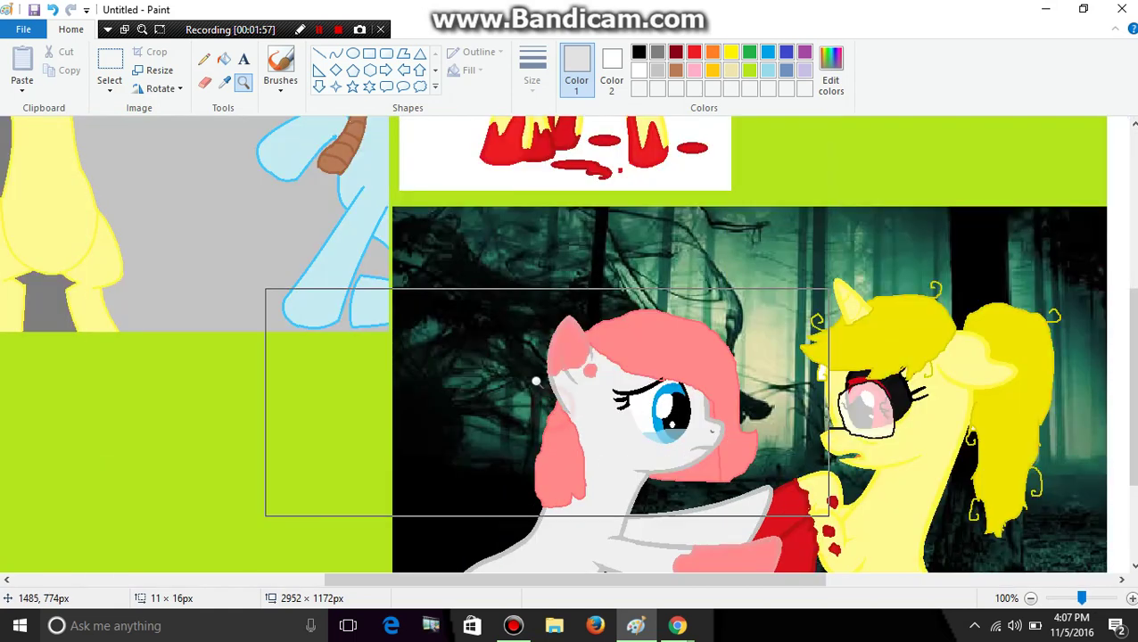
click(223, 59)
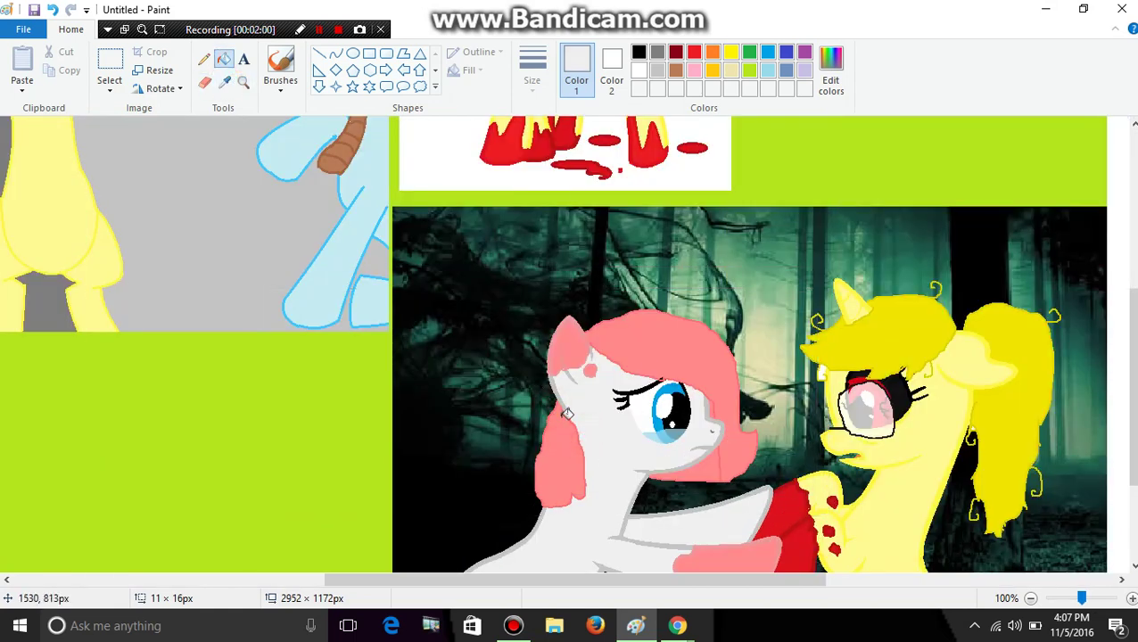
click(355, 237)
click(306, 129)
drag(1131, 385, 1131, 329)
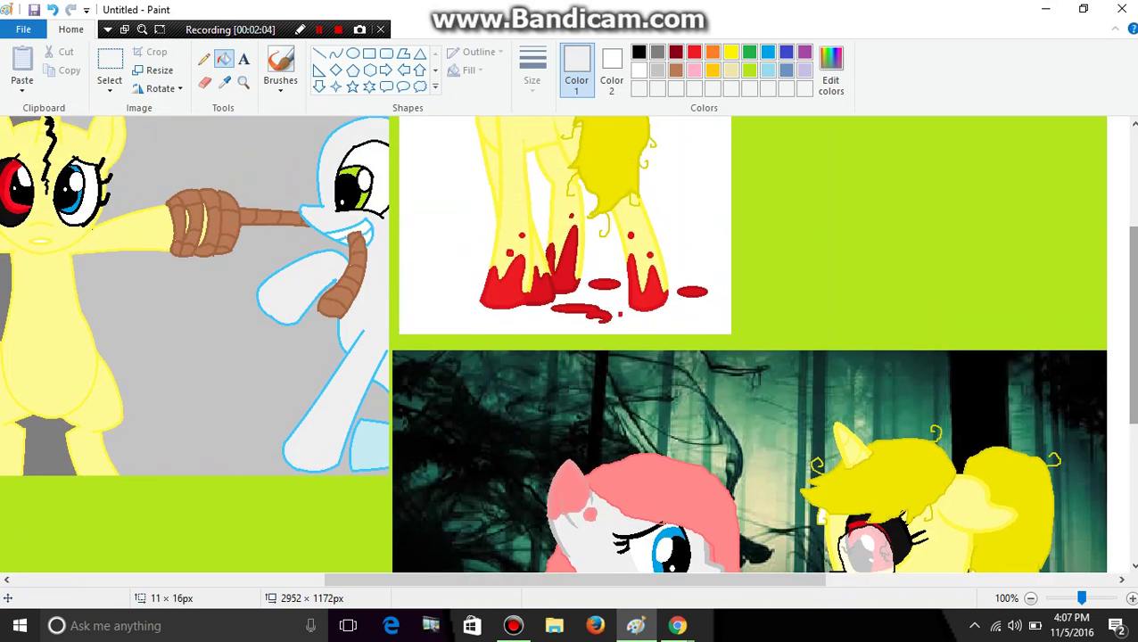
scroll(359, 386, down, 3)
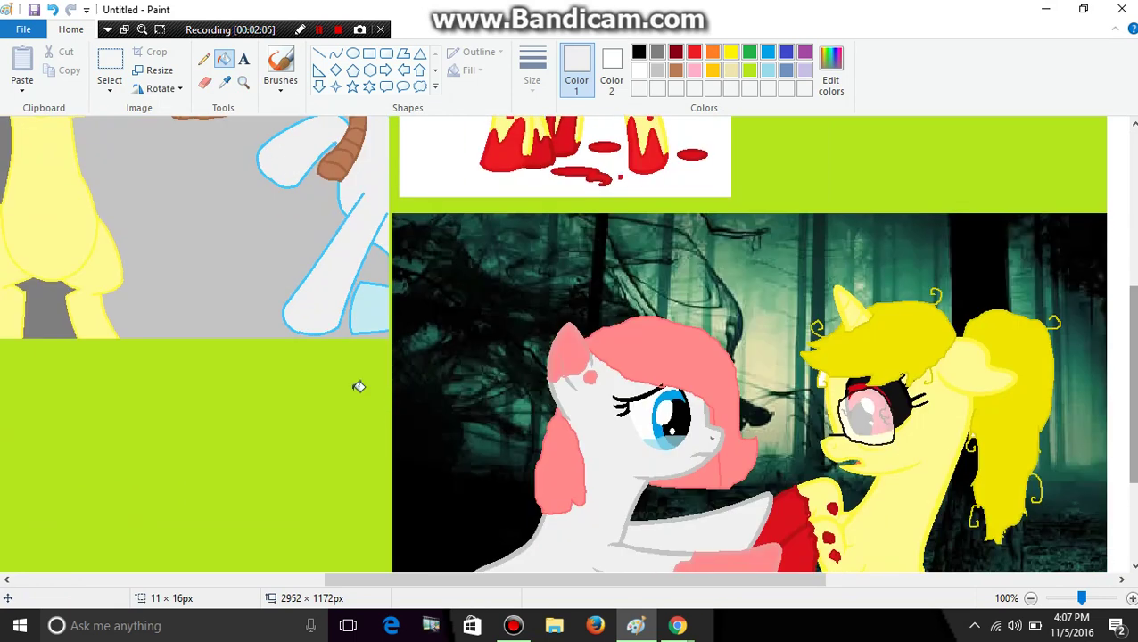
click(225, 82)
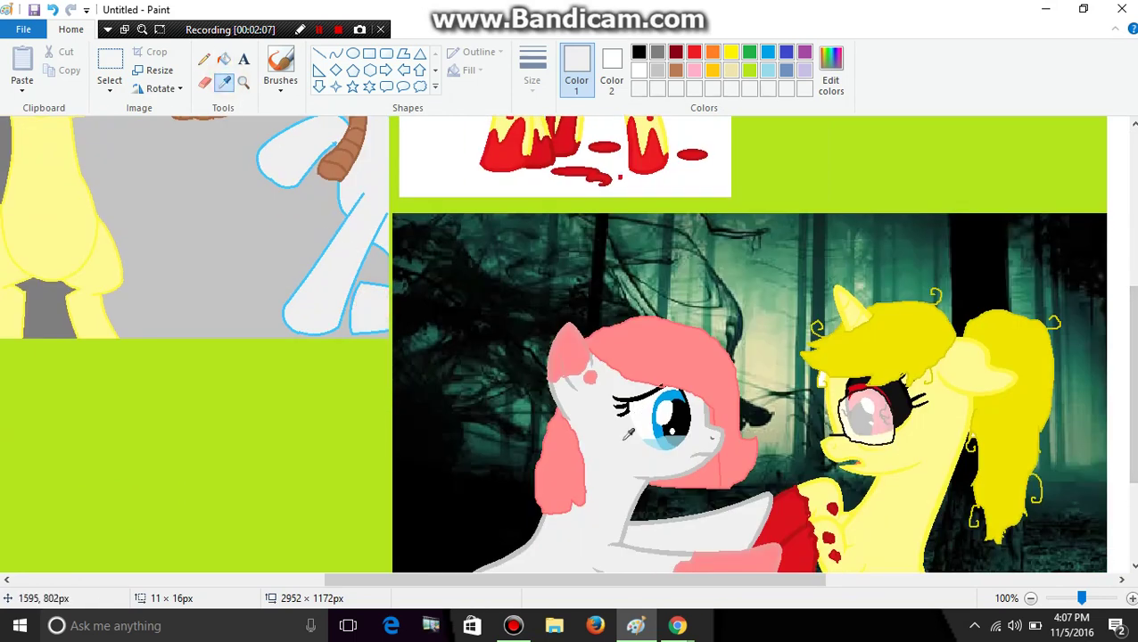
click(620, 542)
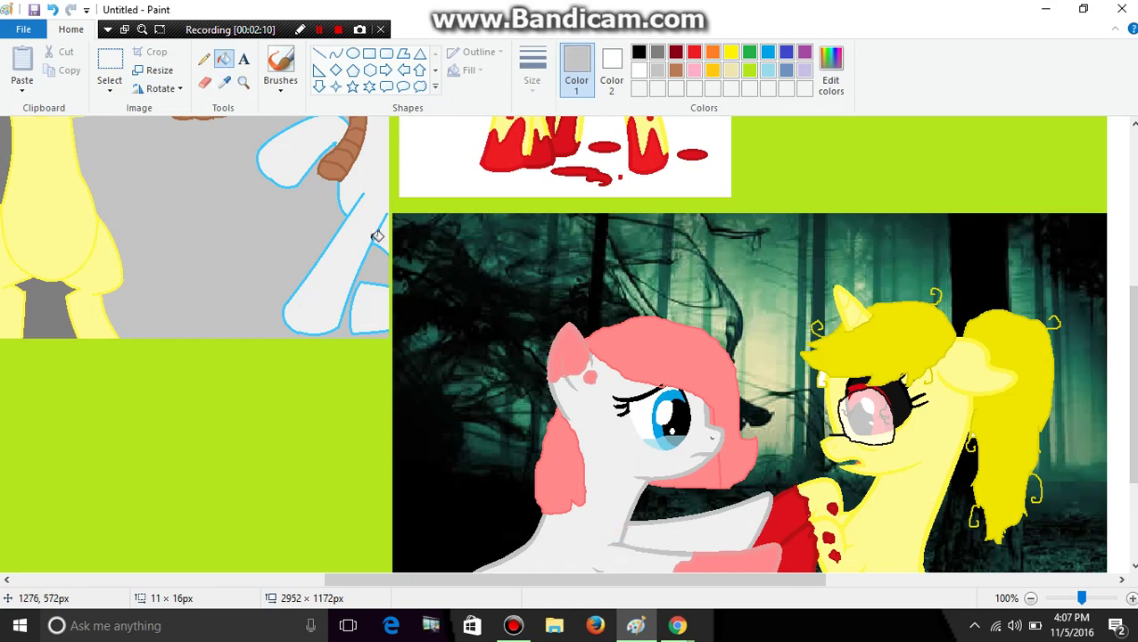
click(373, 240)
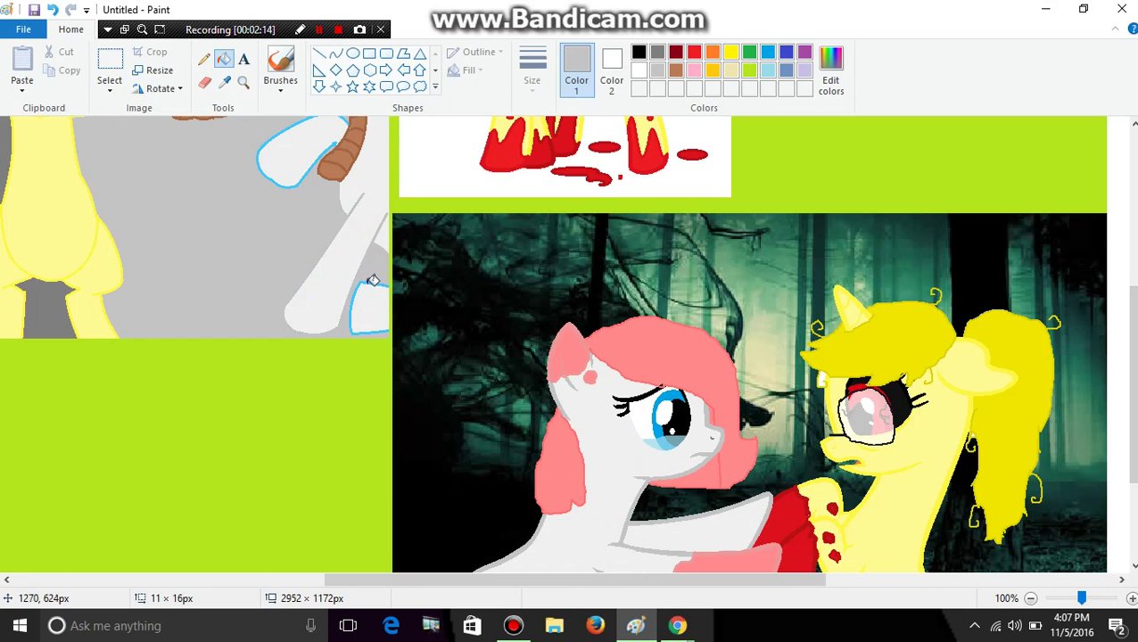
right_click(296, 215)
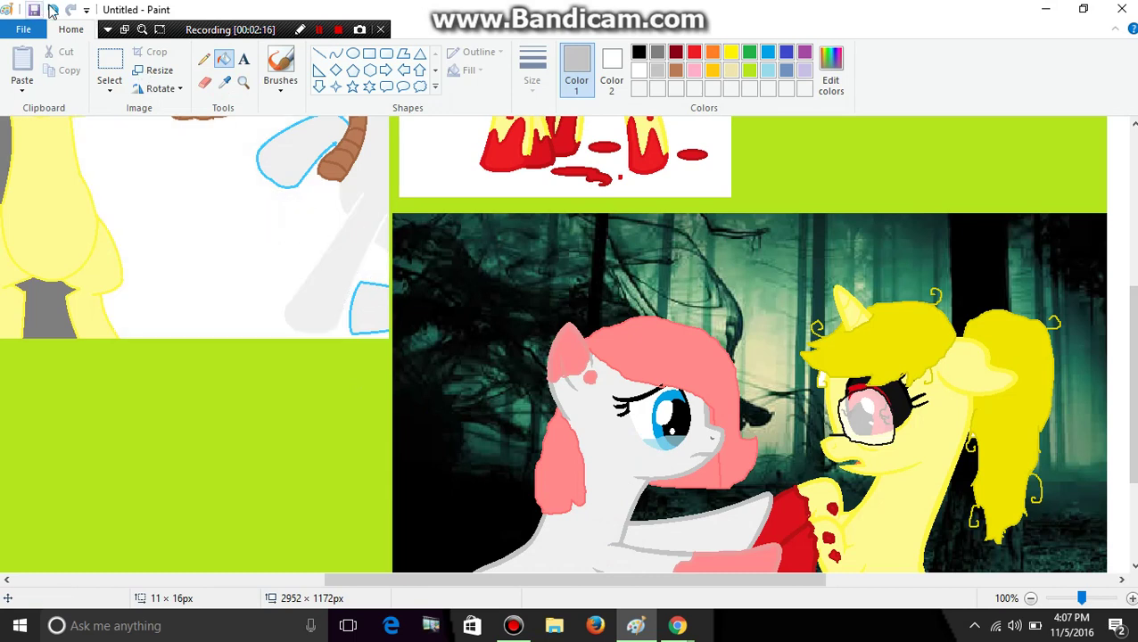
click(51, 9)
click(52, 9)
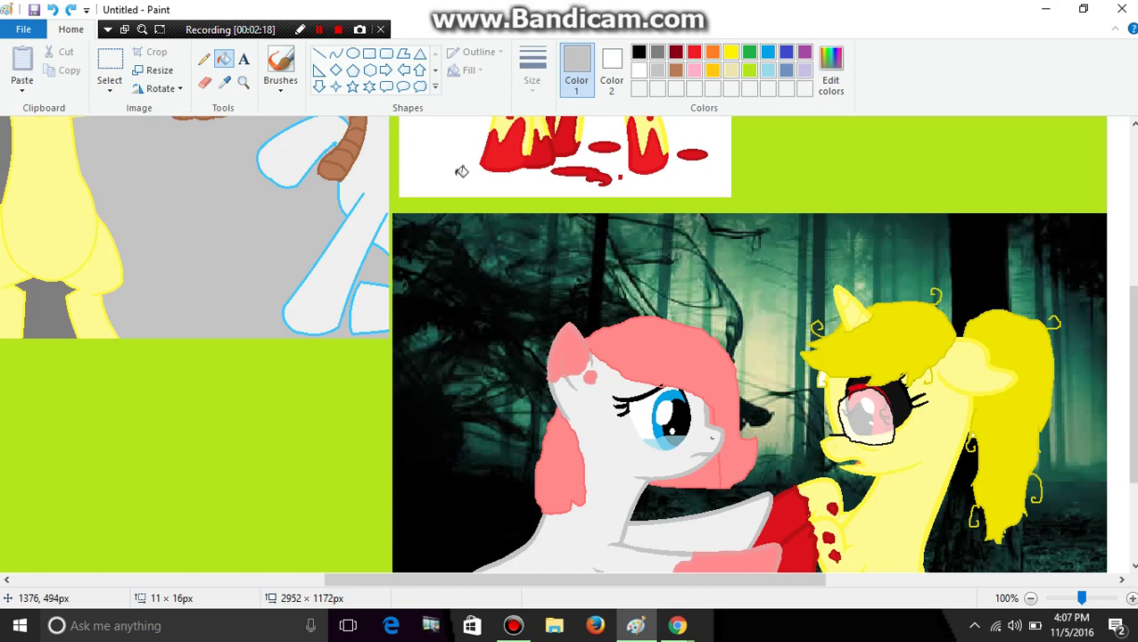
- Fill the light gray background of the rope-pulling picture with the palette's darker gray
click(658, 54)
click(178, 282)
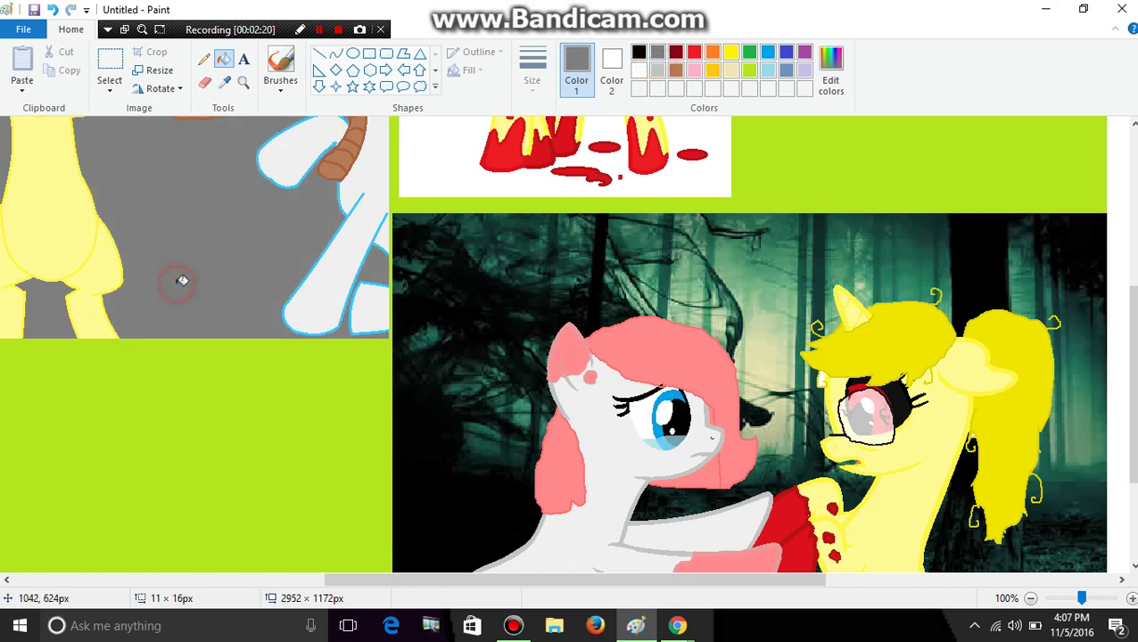
scroll(392, 123, up, 2)
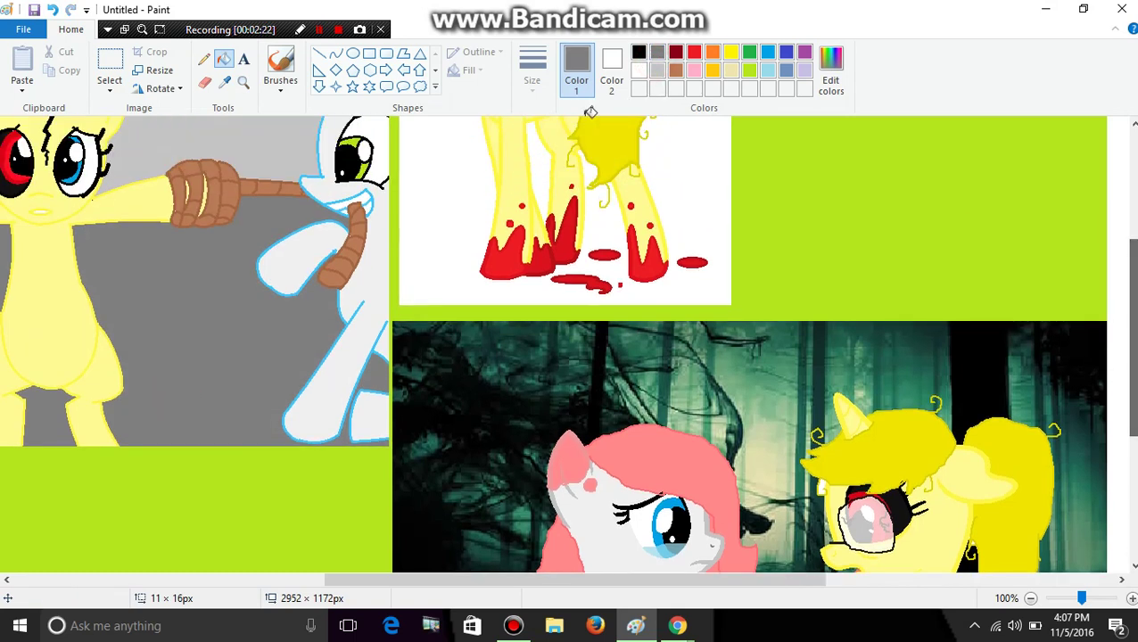
- Sample the light gray outline of the pink-maned pony and fill the pale pony's blue head, body and foreleg outlines with it
click(223, 81)
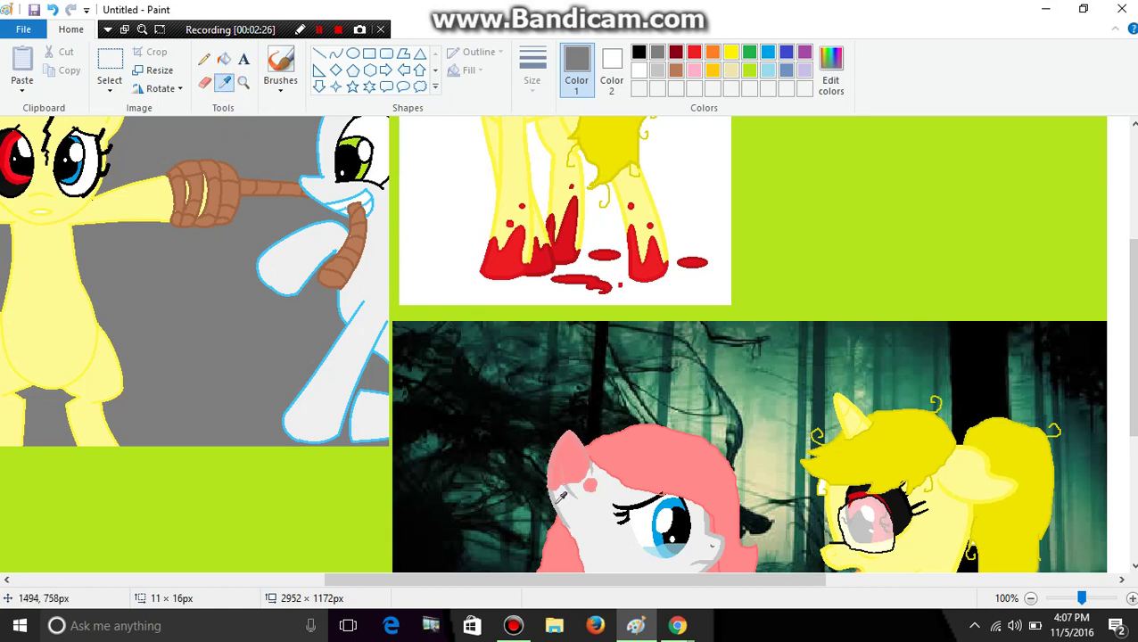
click(553, 507)
click(350, 321)
click(337, 252)
click(321, 175)
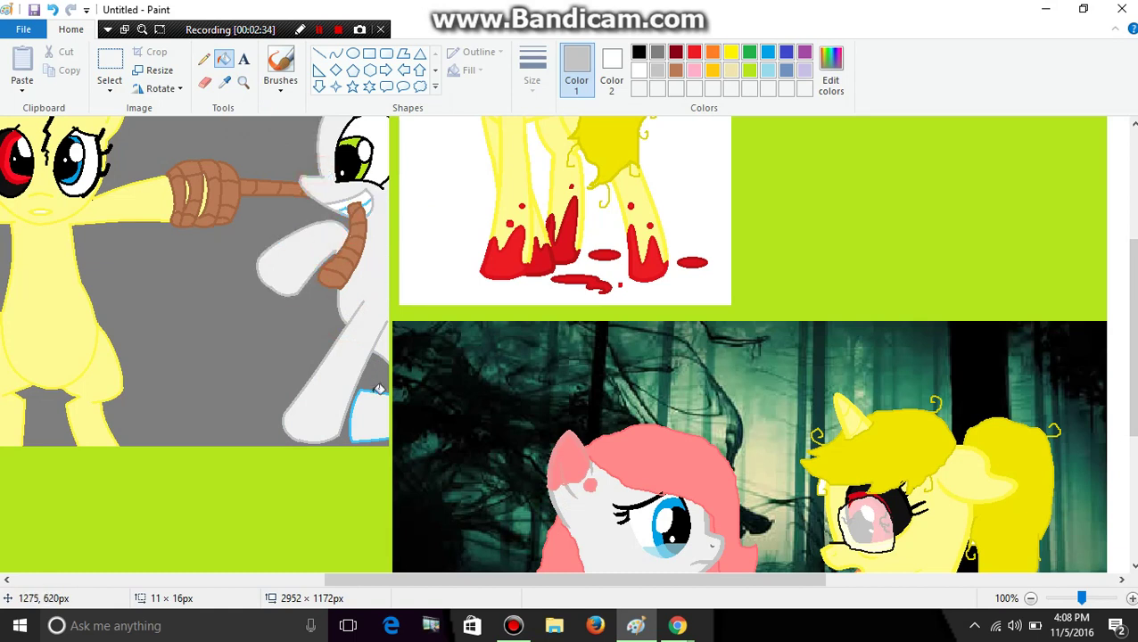
- Fill the blue outline of the pale pony's remaining hind leg with the same light gray, undoing any misplaced fills
click(375, 390)
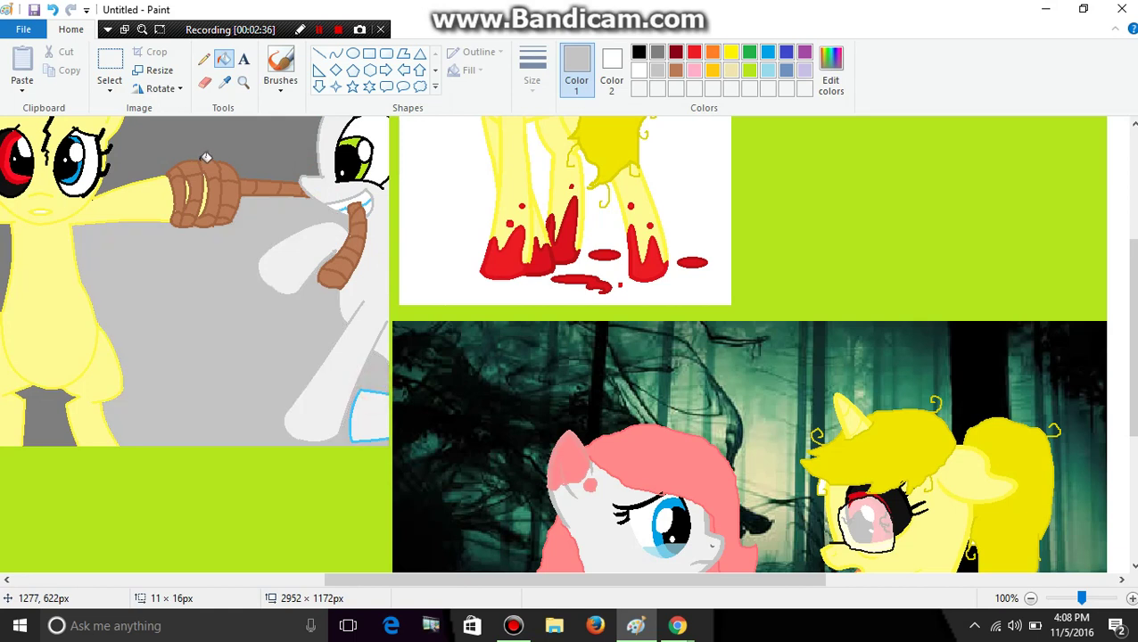
click(51, 10)
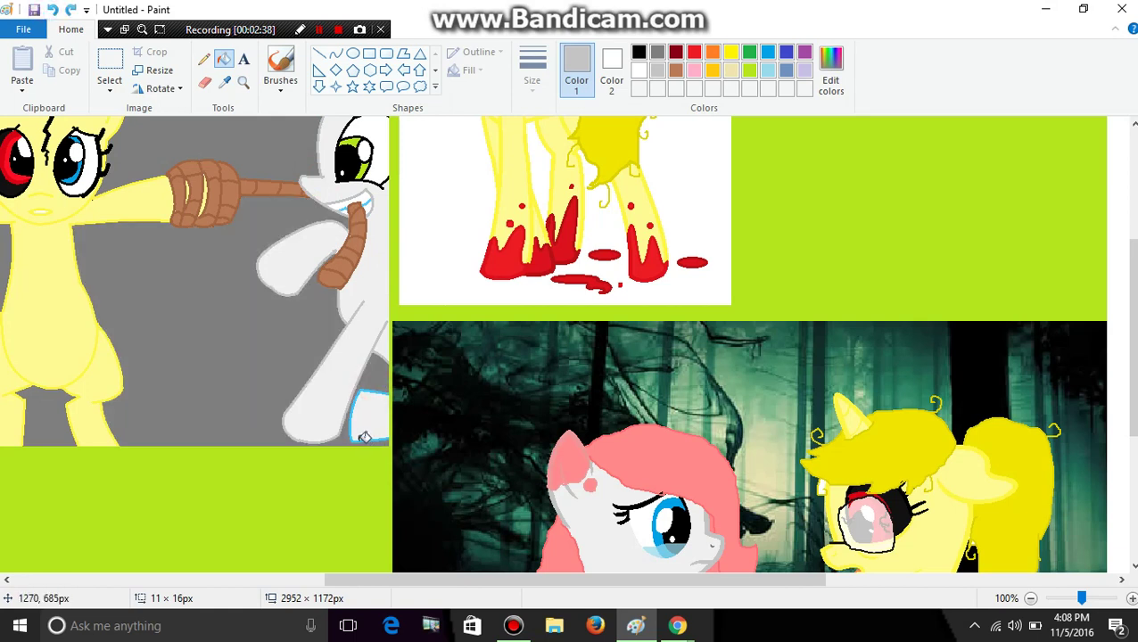
click(358, 436)
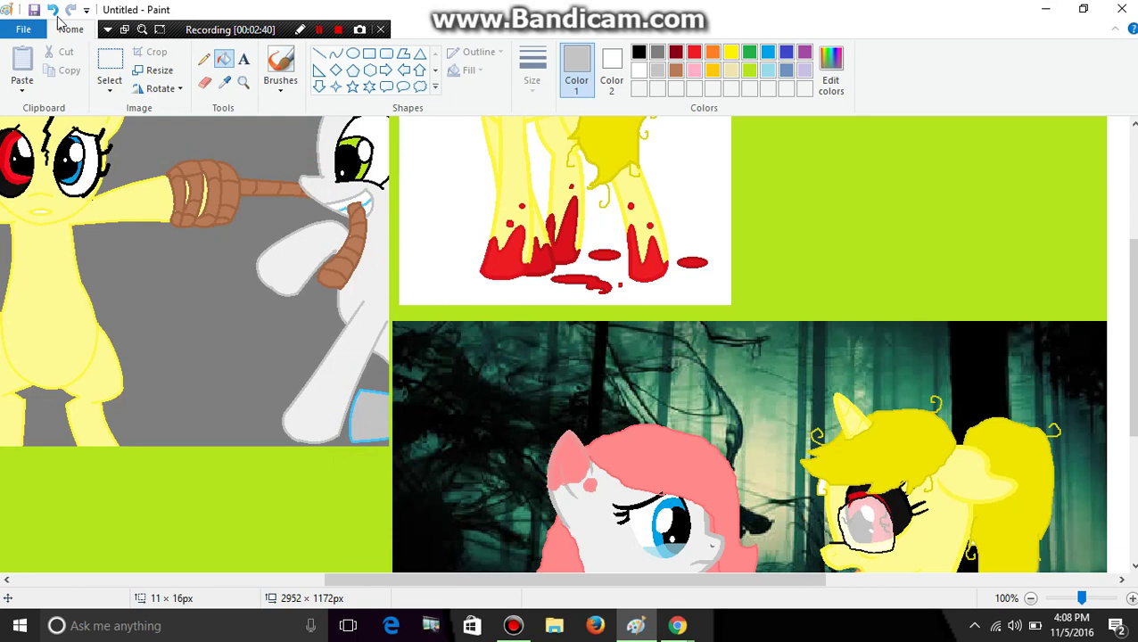
click(51, 10)
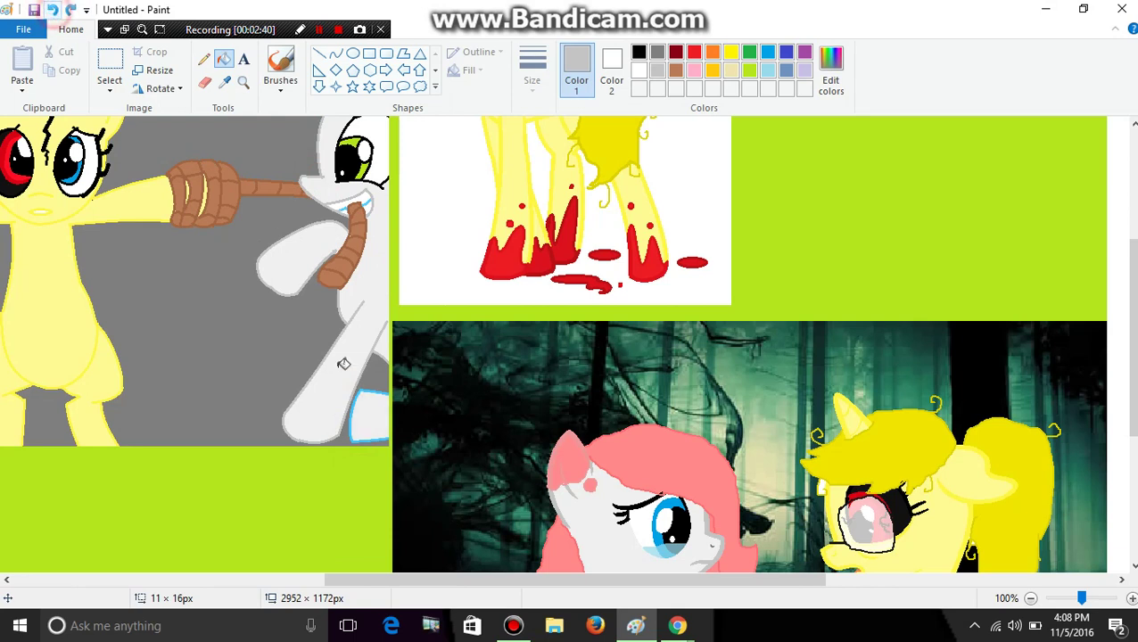
click(358, 437)
- Sample the pink outline of the pink-maned pony's hoof marking and draw a wavy line across the pale pony's raised foreleg
scroll(1119, 387, up, 2)
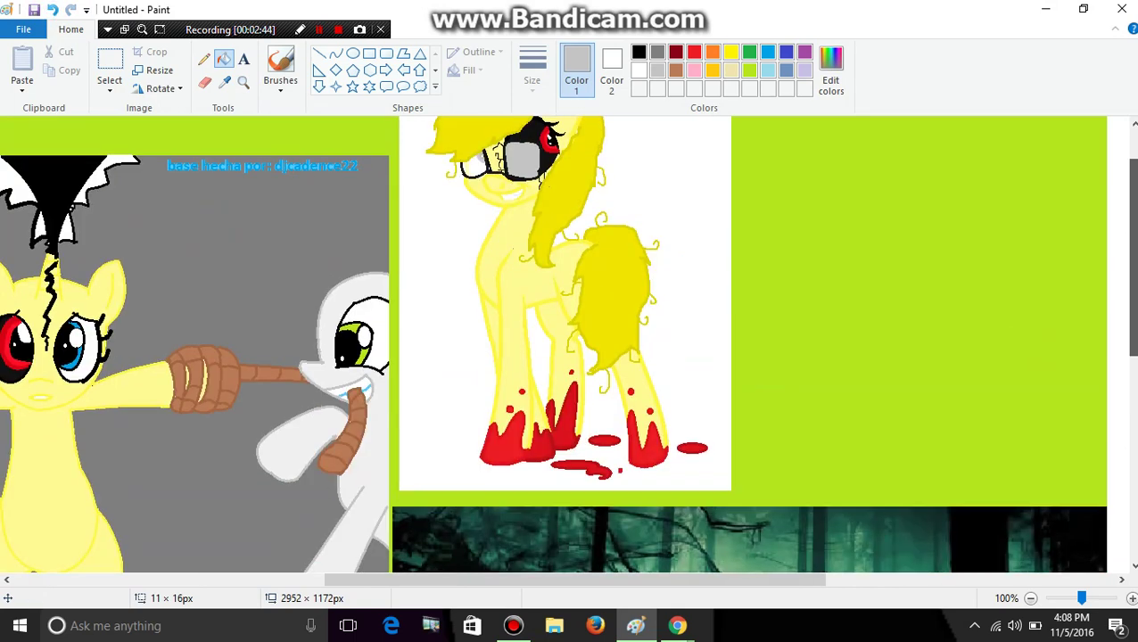
scroll(1121, 394, down, 3)
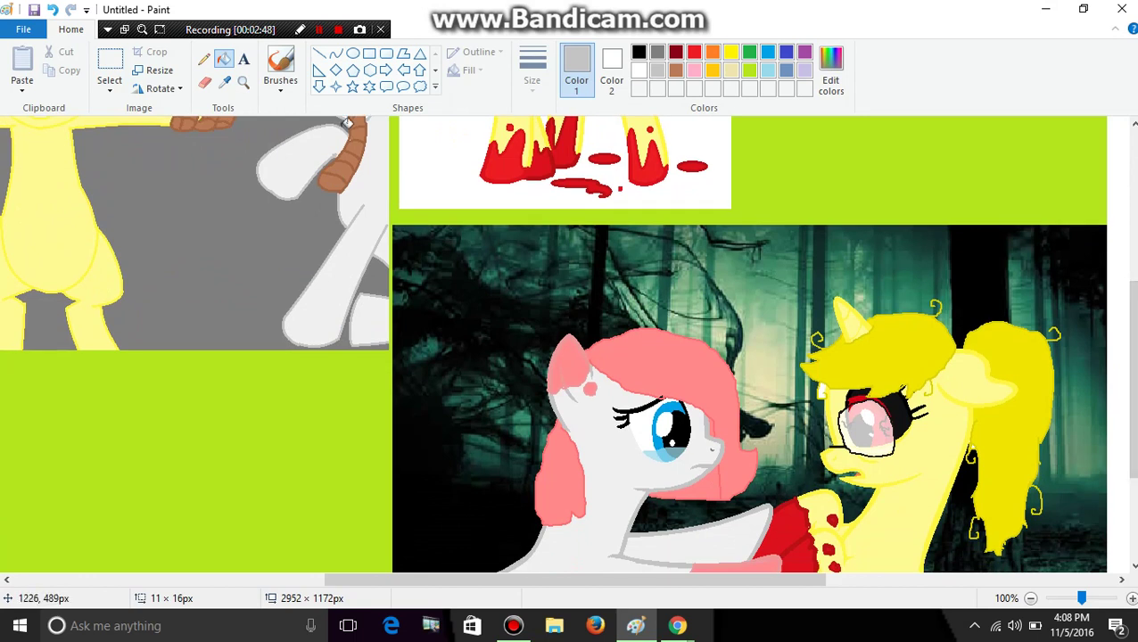
click(224, 82)
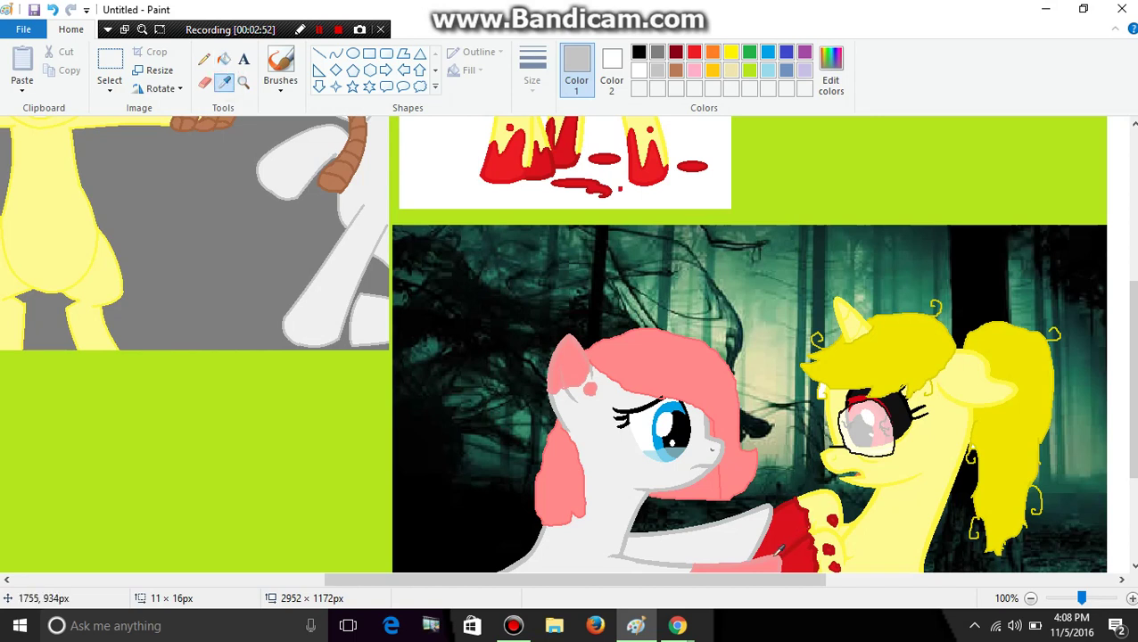
click(776, 555)
scroll(1121, 393, down, 1)
scroll(1122, 393, up, 1)
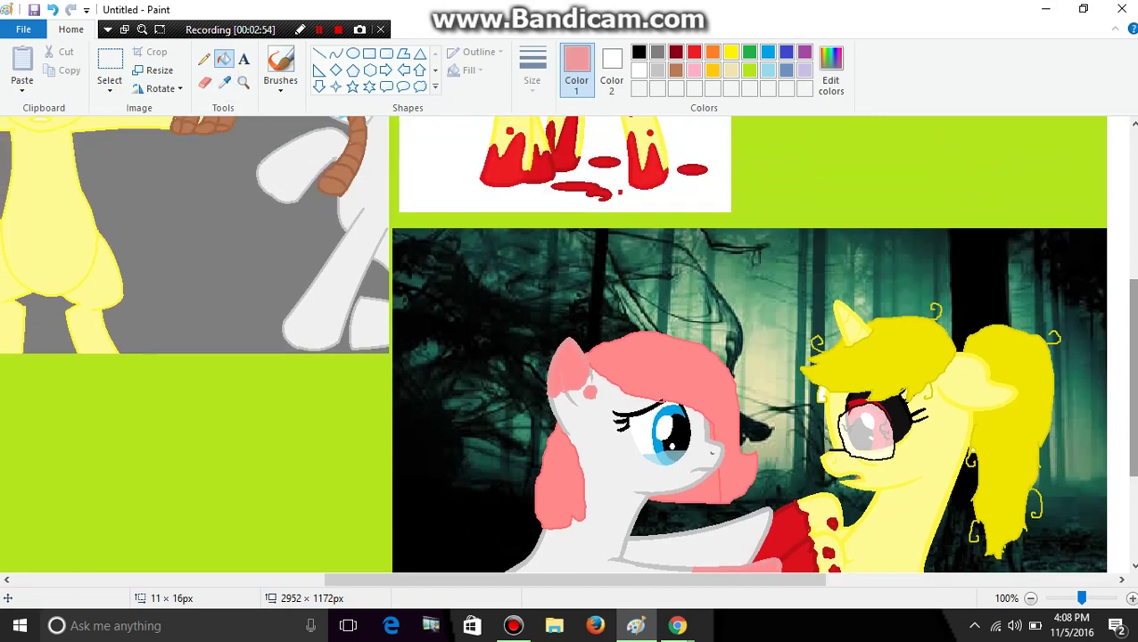
click(243, 82)
click(483, 261)
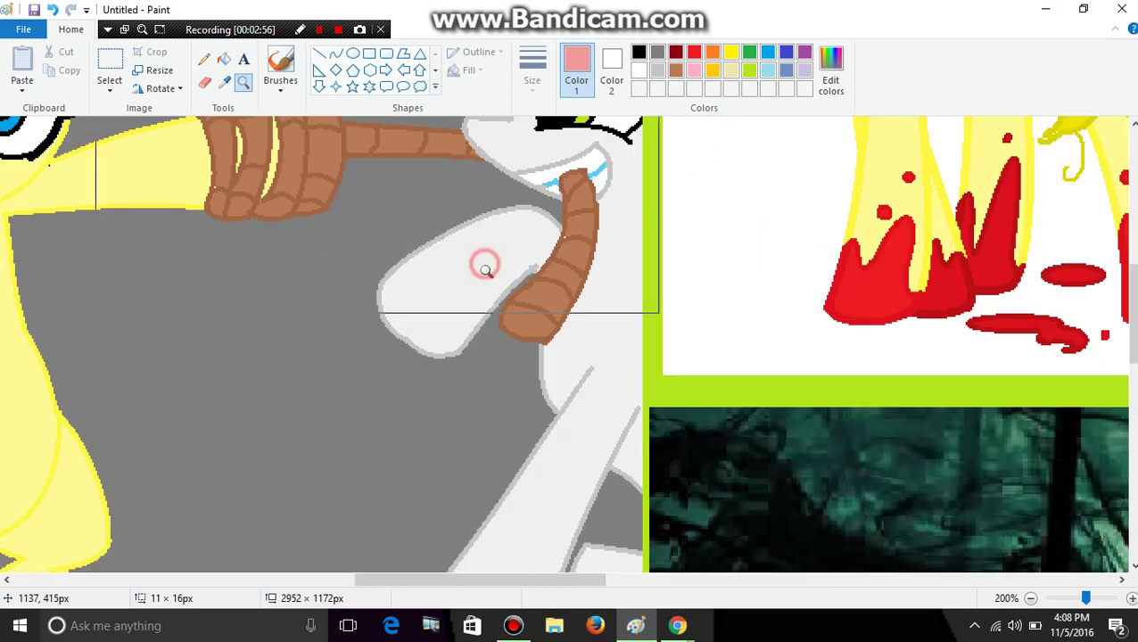
click(483, 261)
click(203, 59)
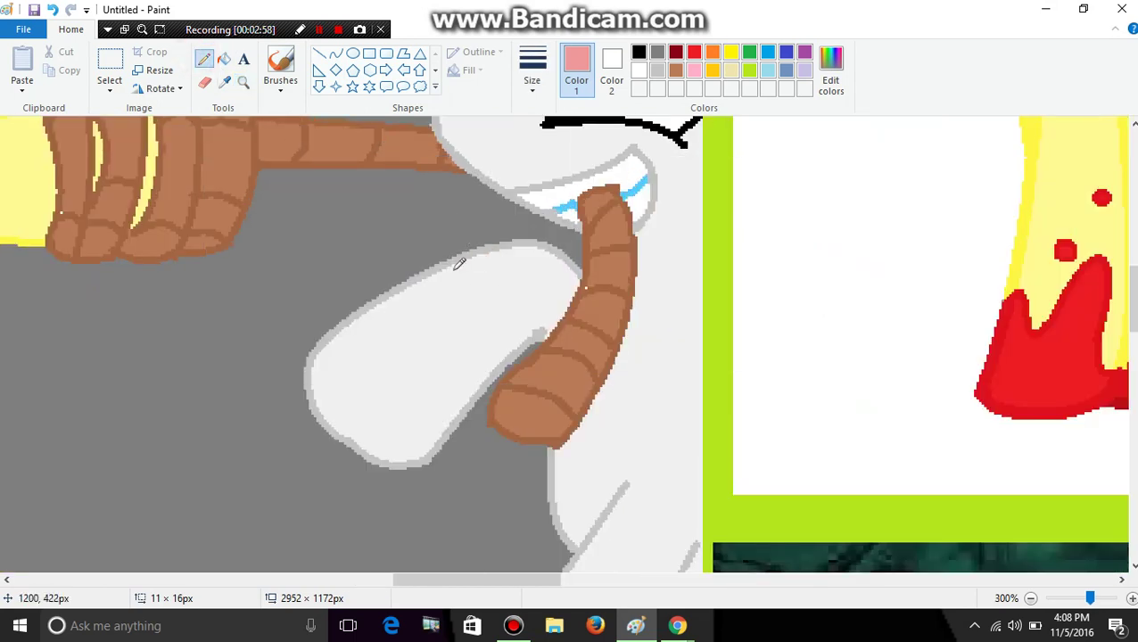
drag(453, 256, 474, 273)
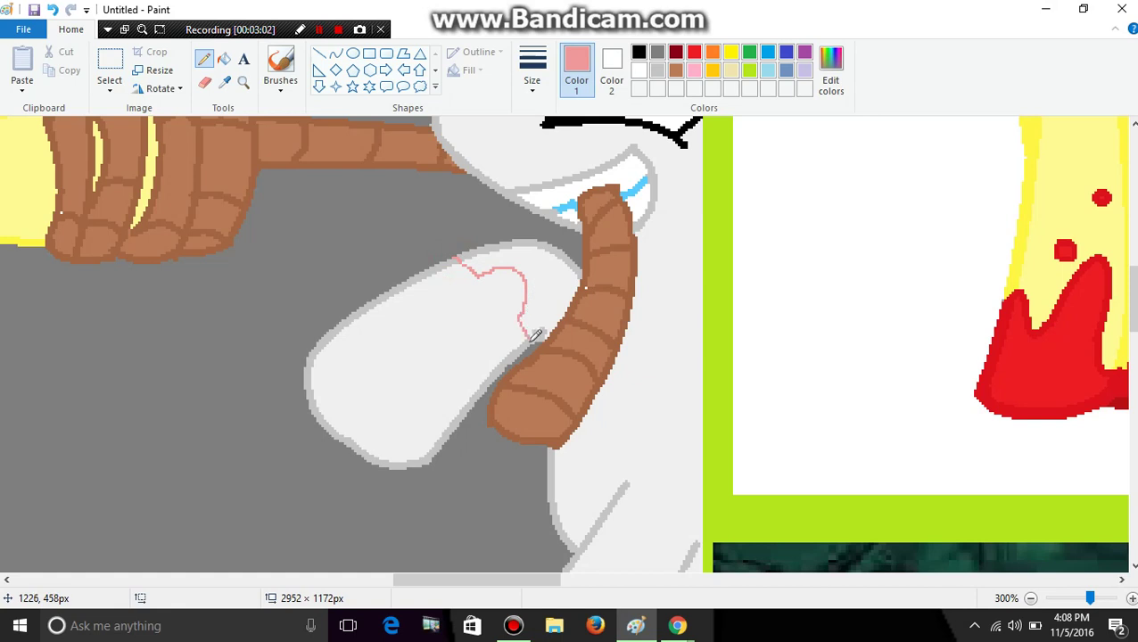
- Fill the foreleg outline below the wavy line with the sampled pink and thicken the wavy line with short curve segments
click(224, 58)
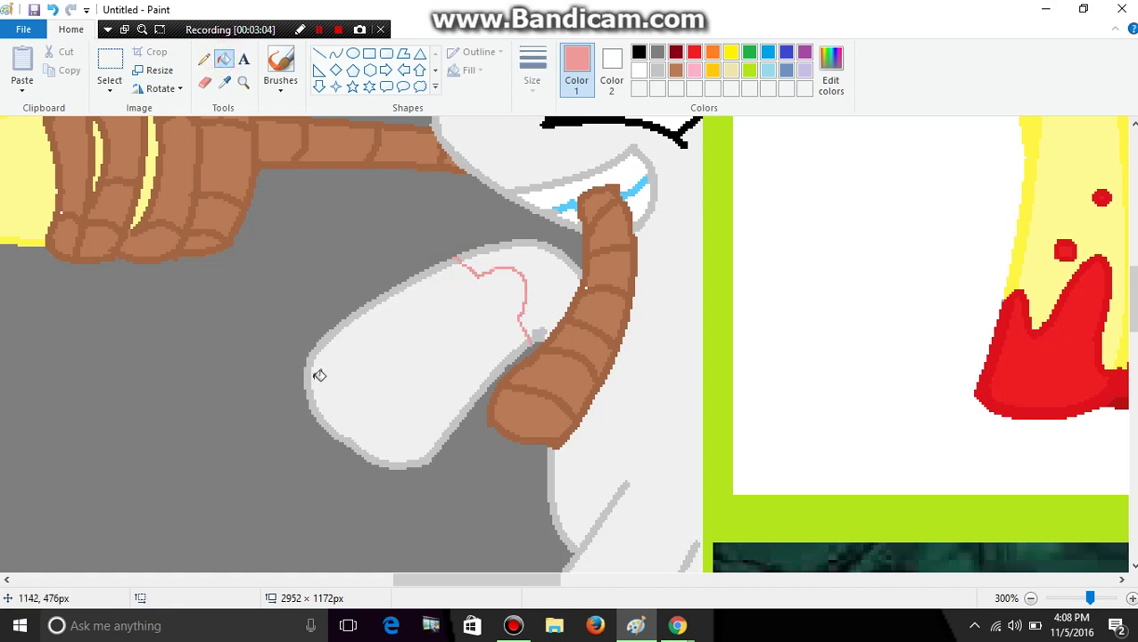
click(312, 371)
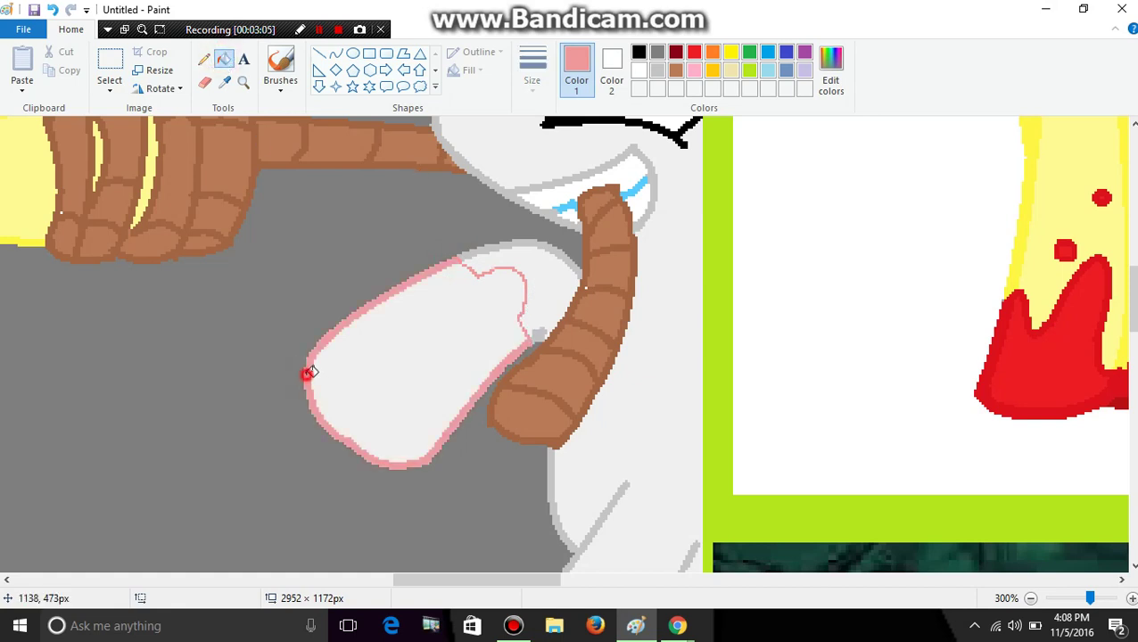
click(337, 56)
drag(458, 260, 478, 276)
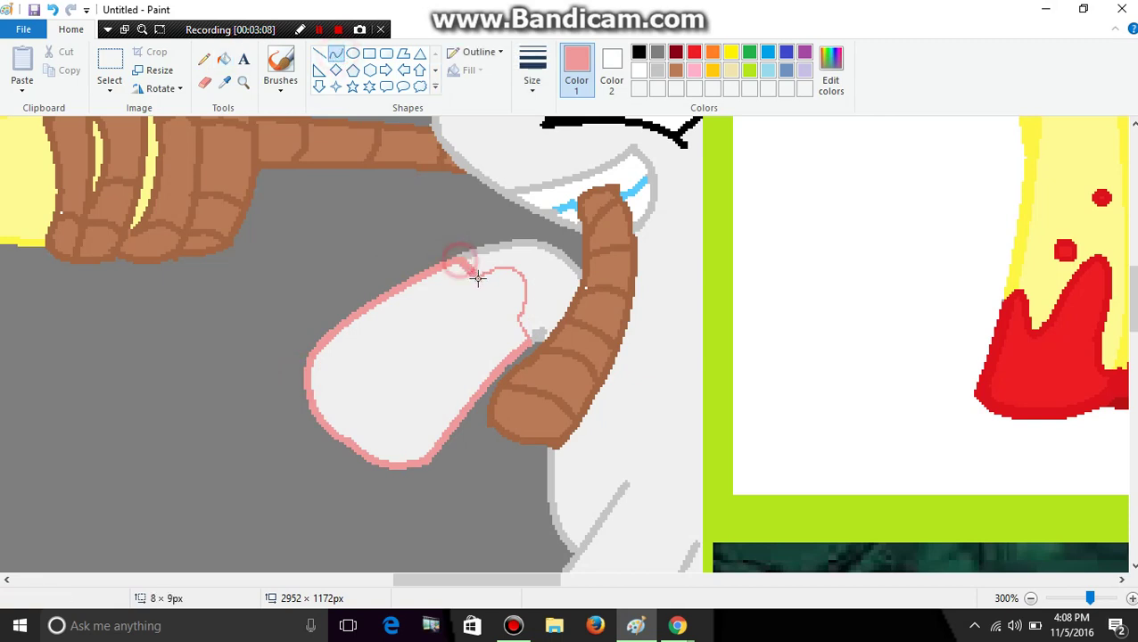
mouse_move(518, 317)
mouse_down()
mouse_move(511, 259)
mouse_move(544, 269)
mouse_move(516, 254)
mouse_move(545, 310)
mouse_move(527, 321)
mouse_move(533, 350)
mouse_move(526, 339)
mouse_up()
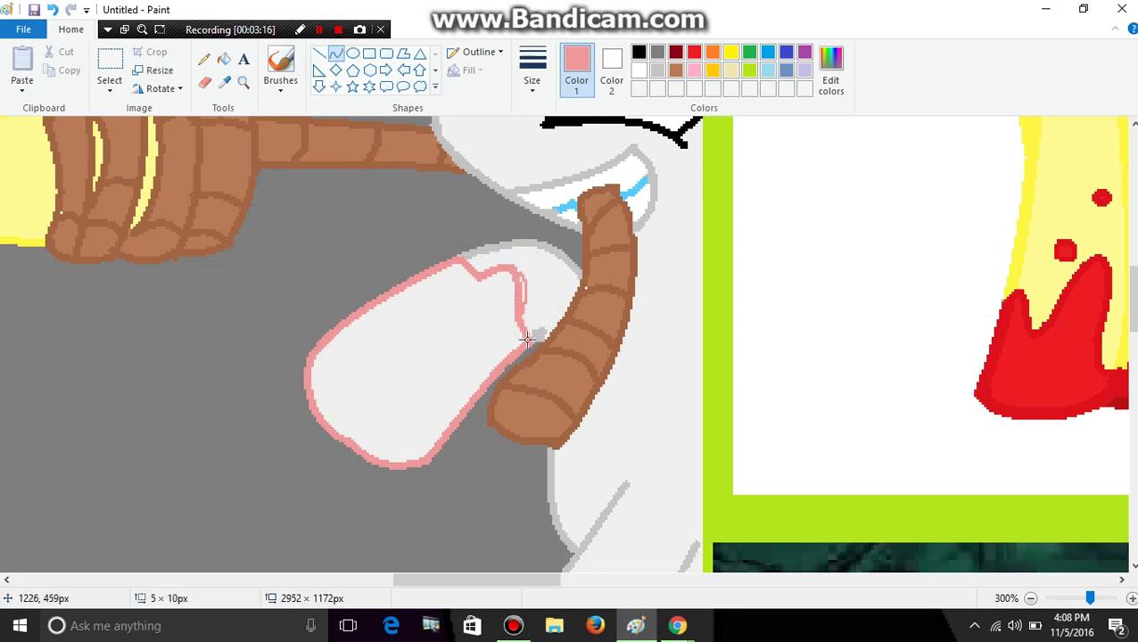
- Sample the brighter pink from the pink-maned pony's hoof marking and fill the outlined foreleg section with it
click(245, 94)
right_click(531, 482)
click(224, 82)
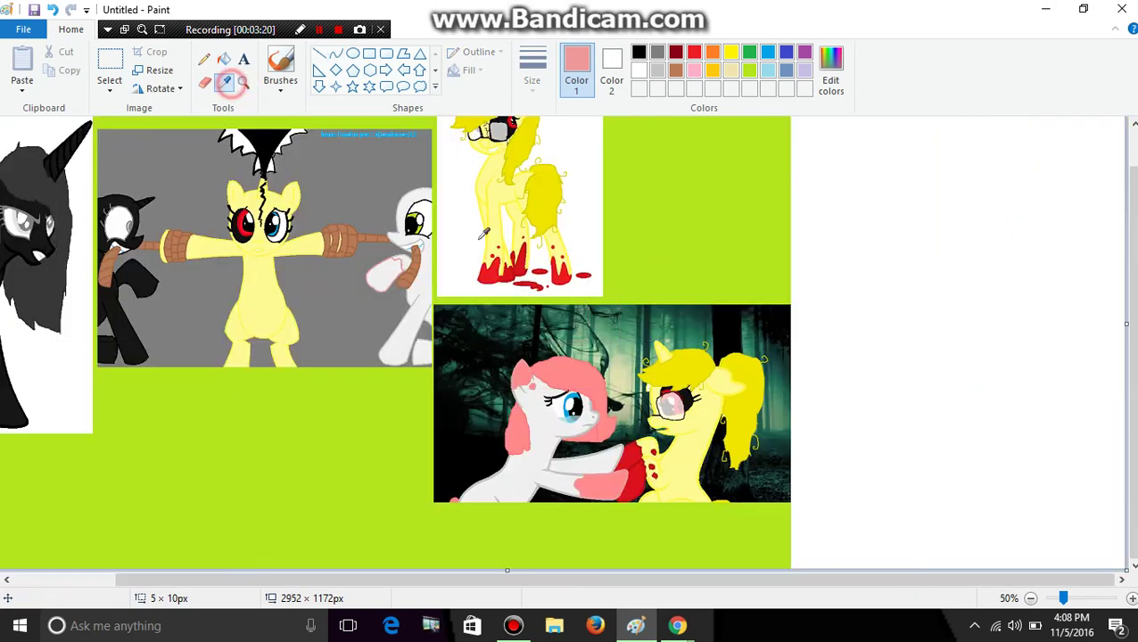
click(602, 473)
click(224, 59)
click(390, 274)
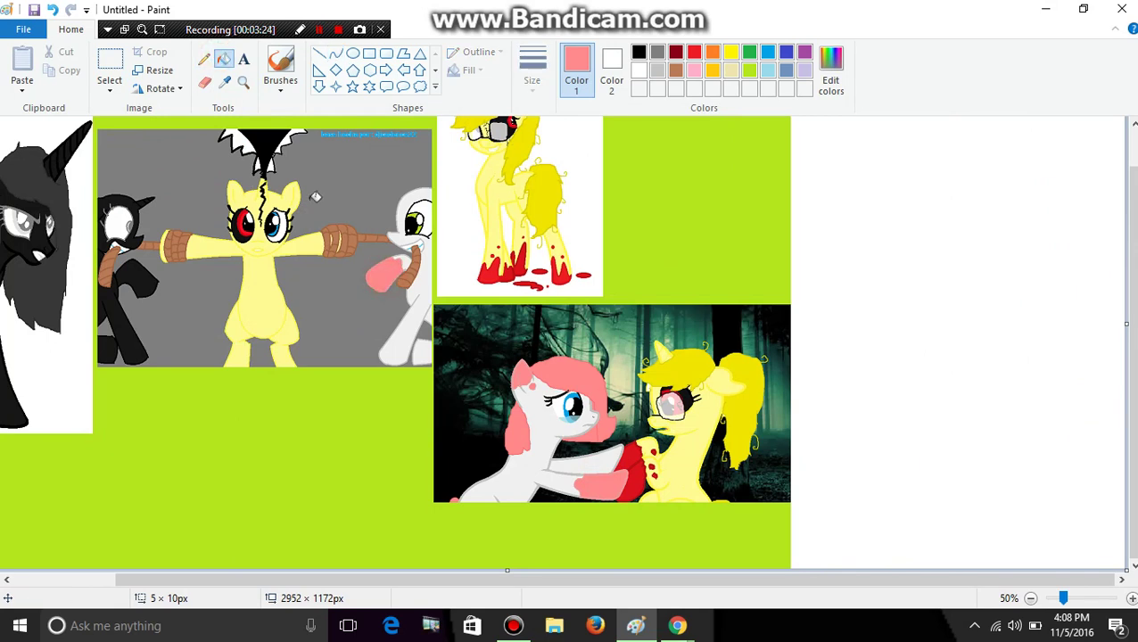
click(242, 83)
right_click(434, 298)
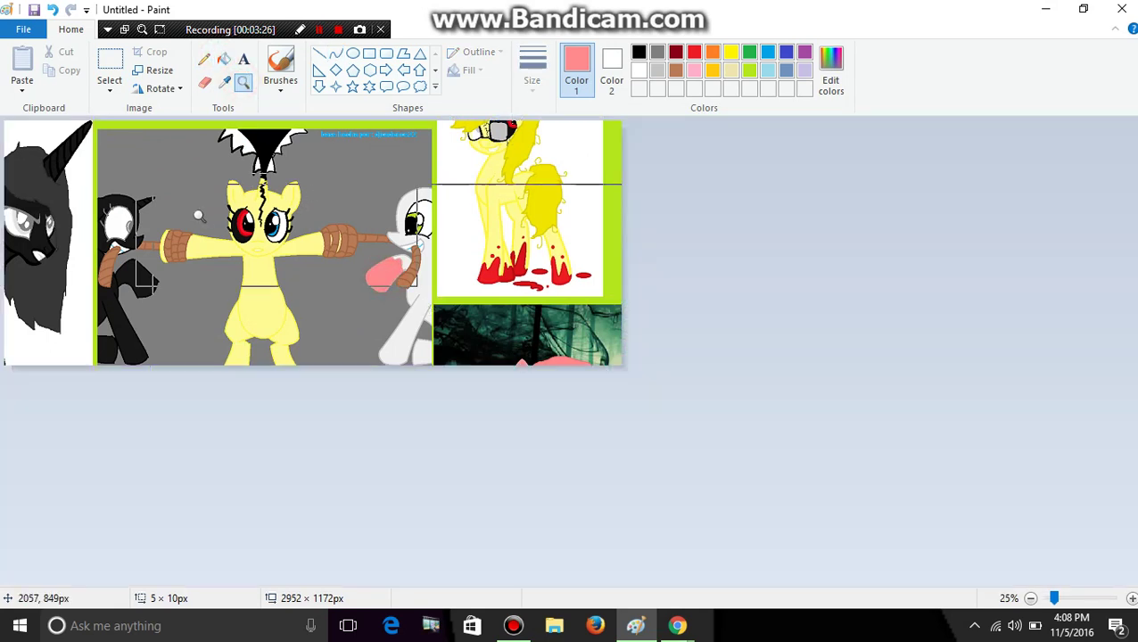
- Sample the black of the shape above the yellow pony's horn and join the crack line to it with a short pencil stroke at the horn tip
right_click(197, 213)
click(197, 213)
click(197, 214)
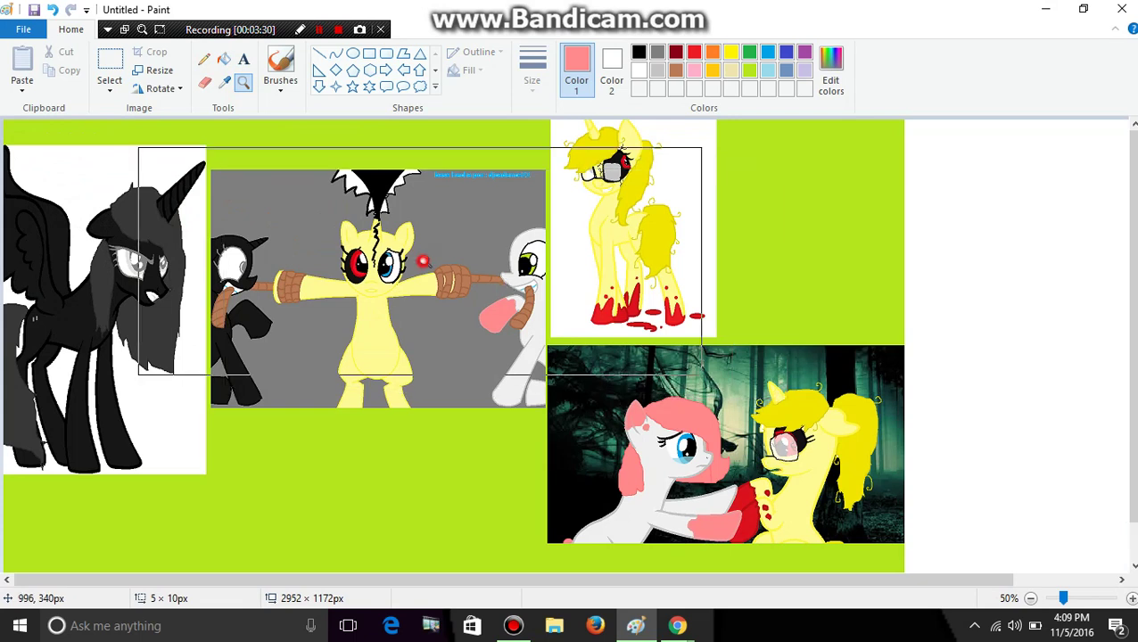
click(421, 261)
right_click(571, 320)
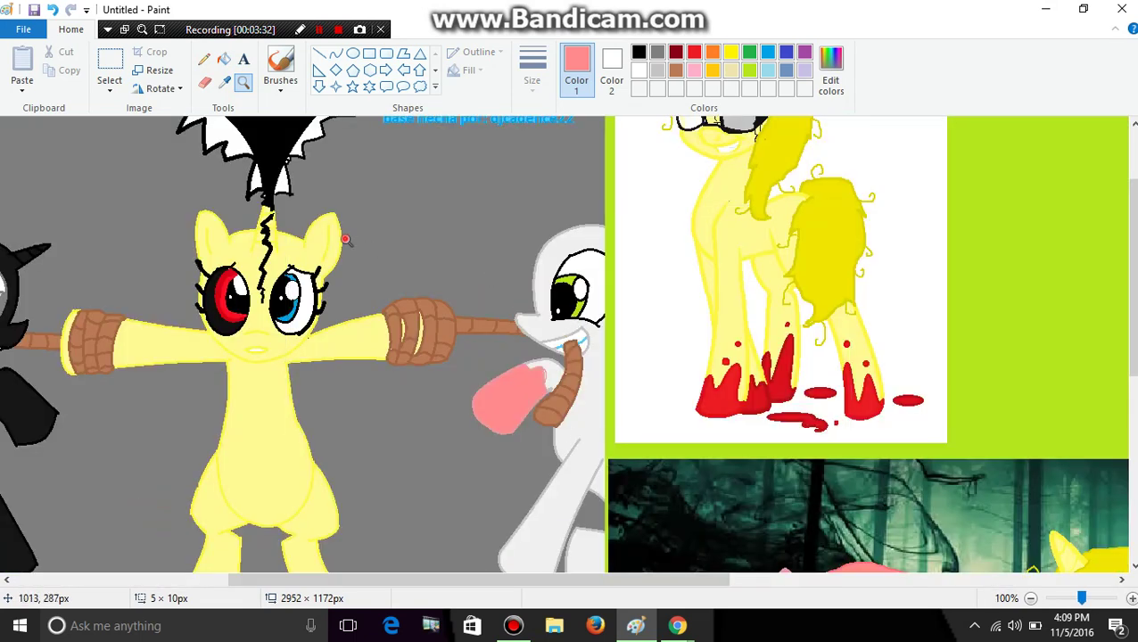
click(348, 236)
click(513, 318)
click(223, 82)
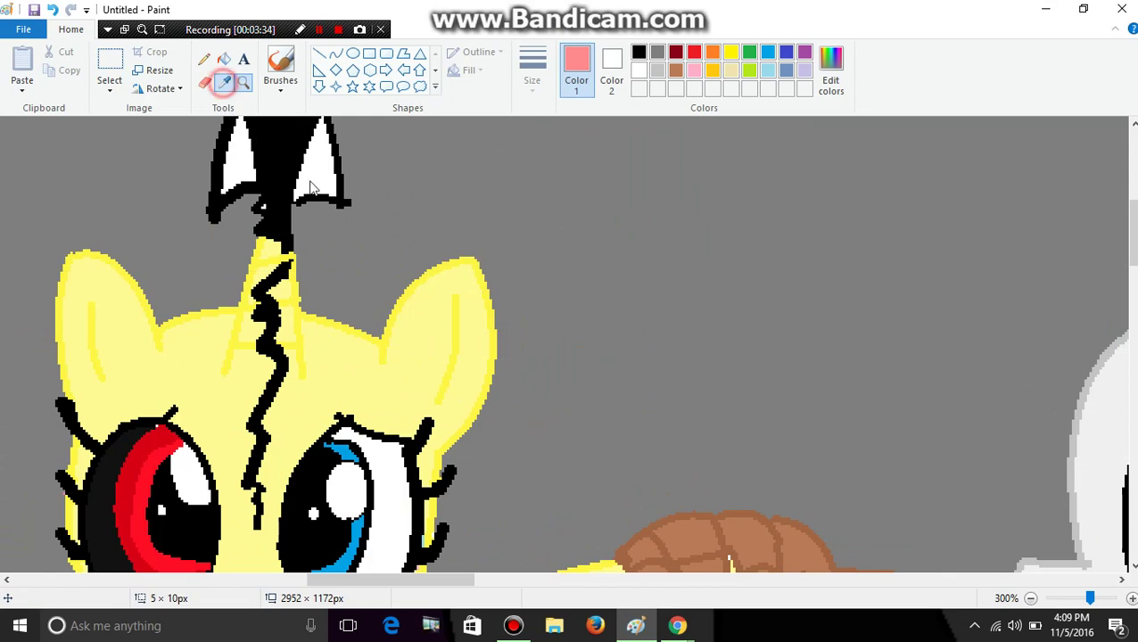
click(272, 139)
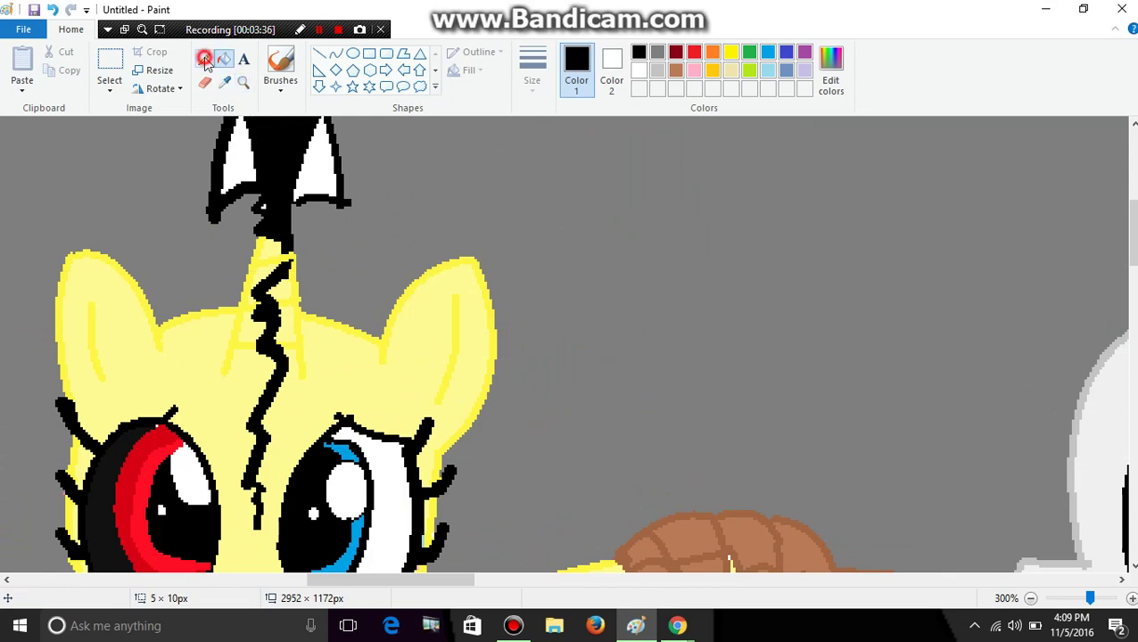
click(204, 59)
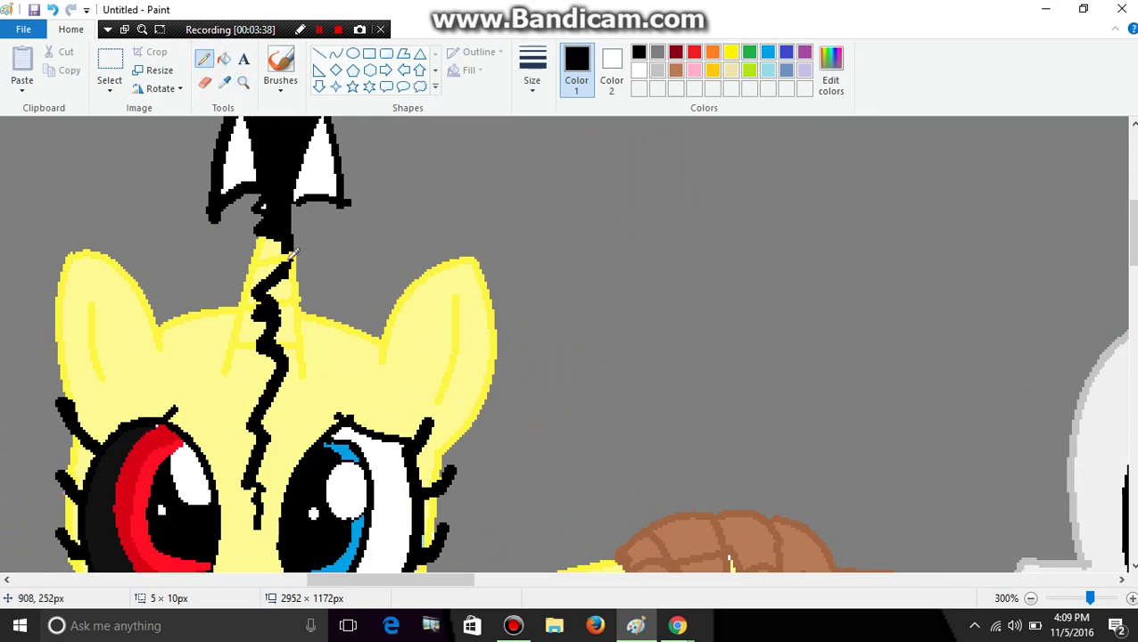
drag(282, 264, 293, 251)
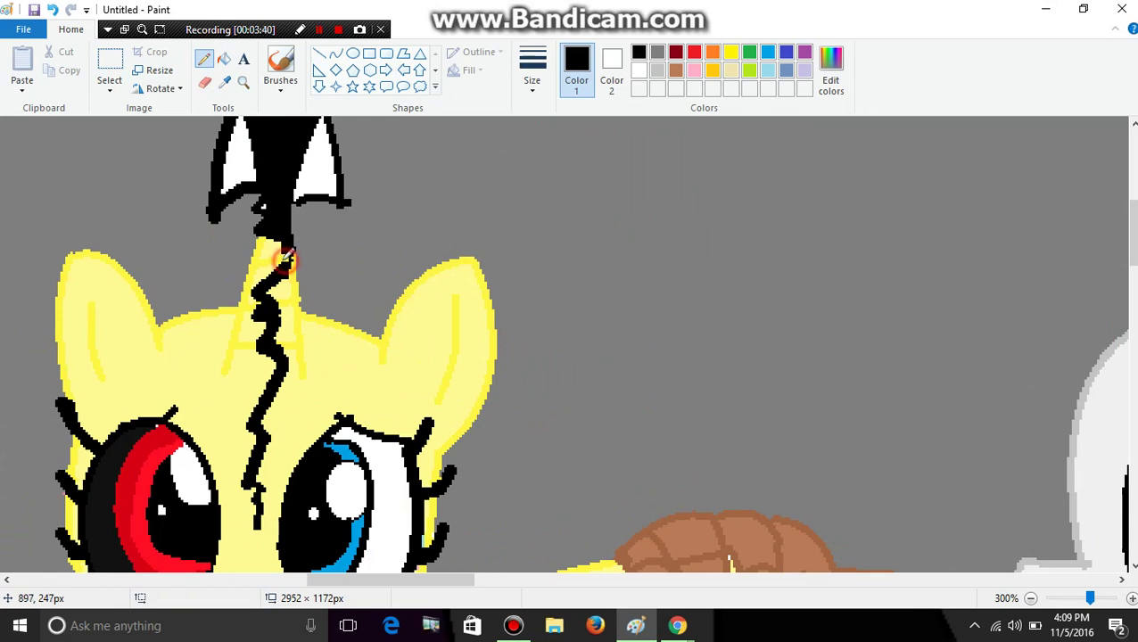
click(224, 60)
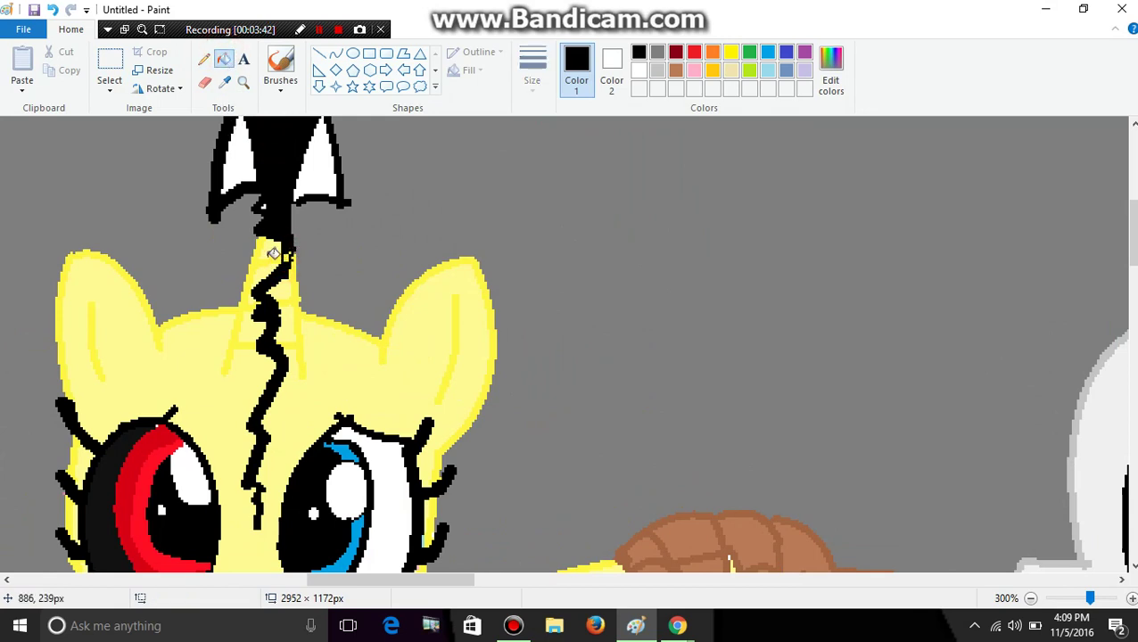
- Fill both green iris areas of the pale rope-pulling pony's eye with turquoise blue
click(243, 82)
right_click(438, 378)
right_click(315, 298)
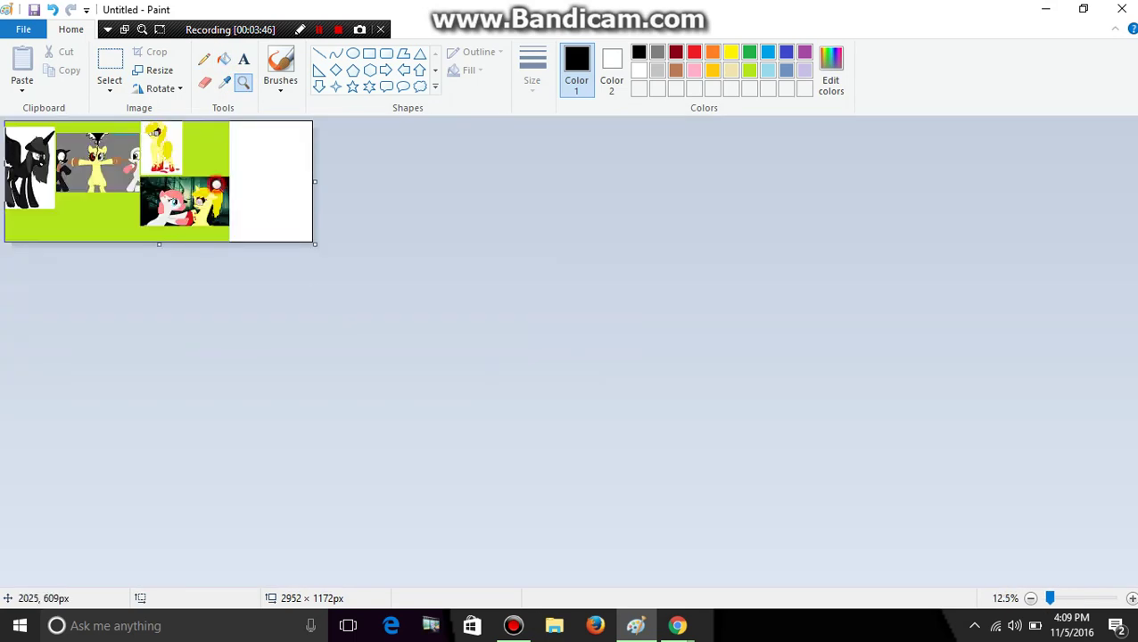
click(277, 234)
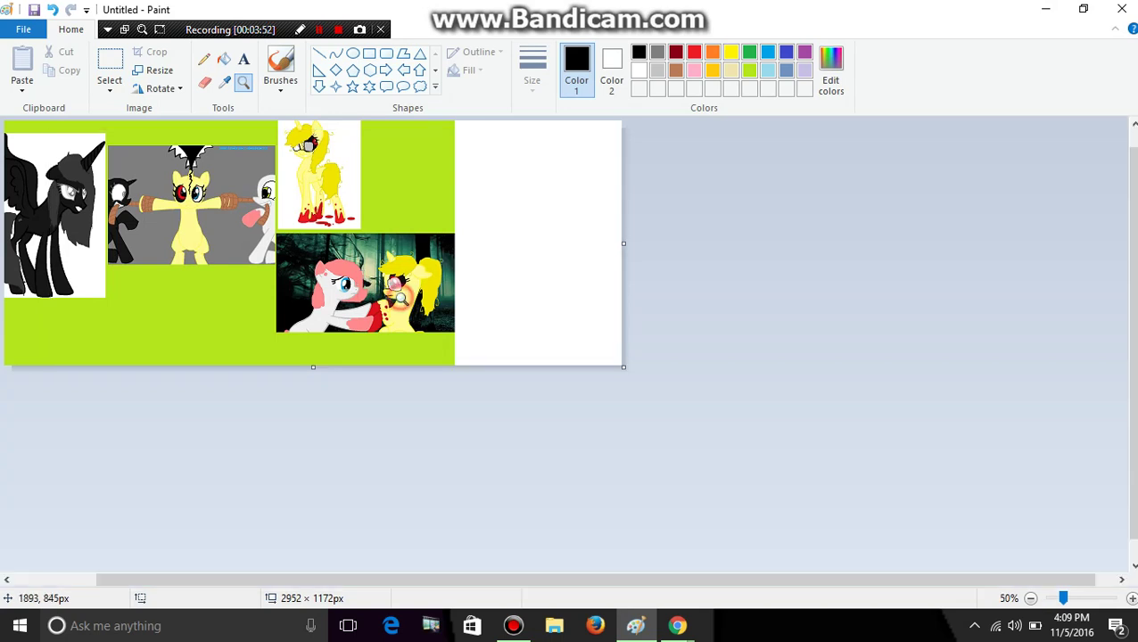
click(402, 299)
right_click(401, 299)
click(156, 196)
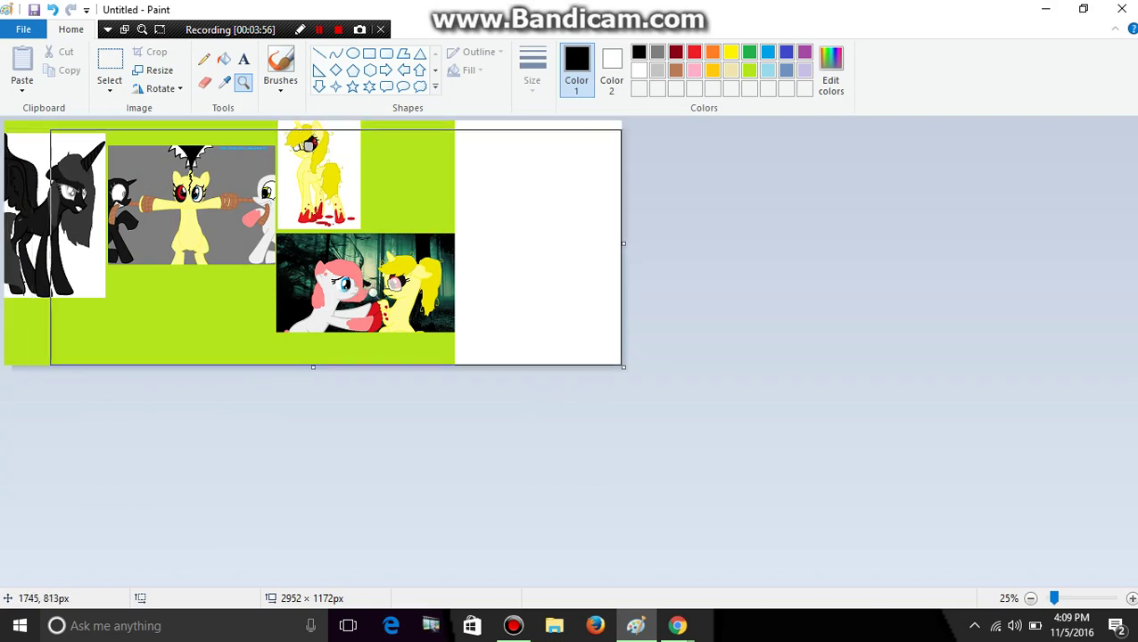
click(394, 316)
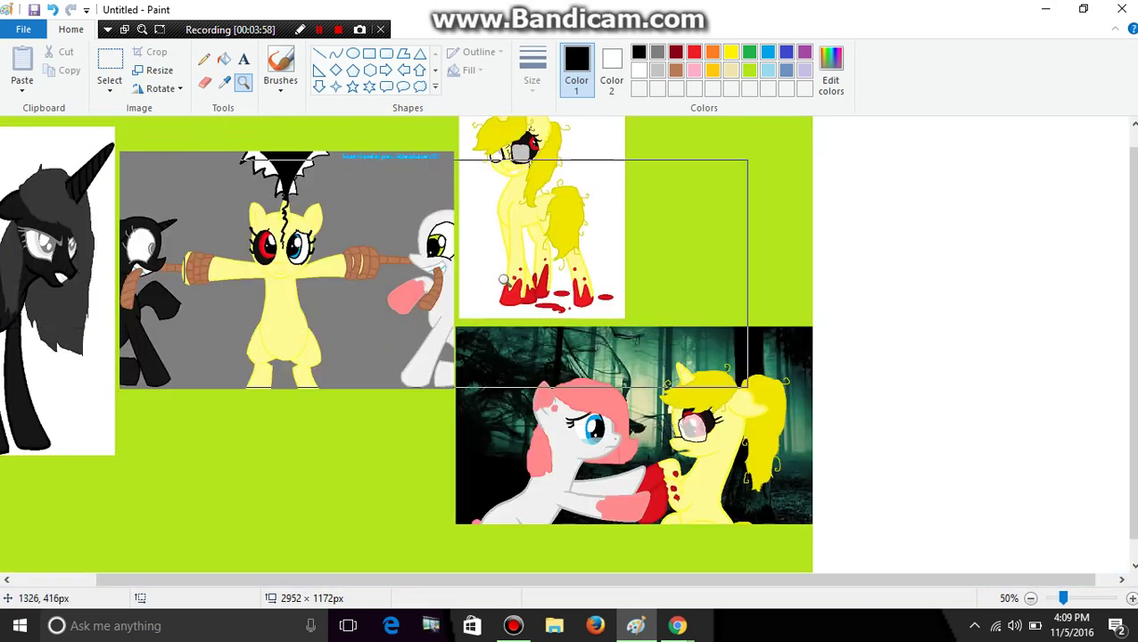
click(483, 275)
click(224, 66)
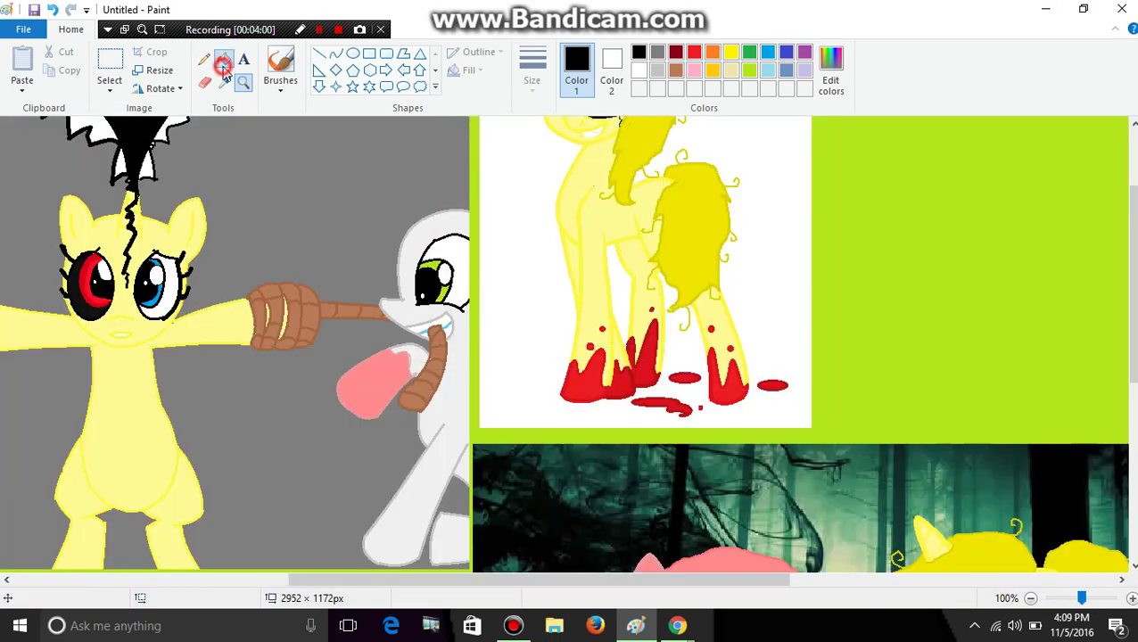
click(768, 52)
click(434, 265)
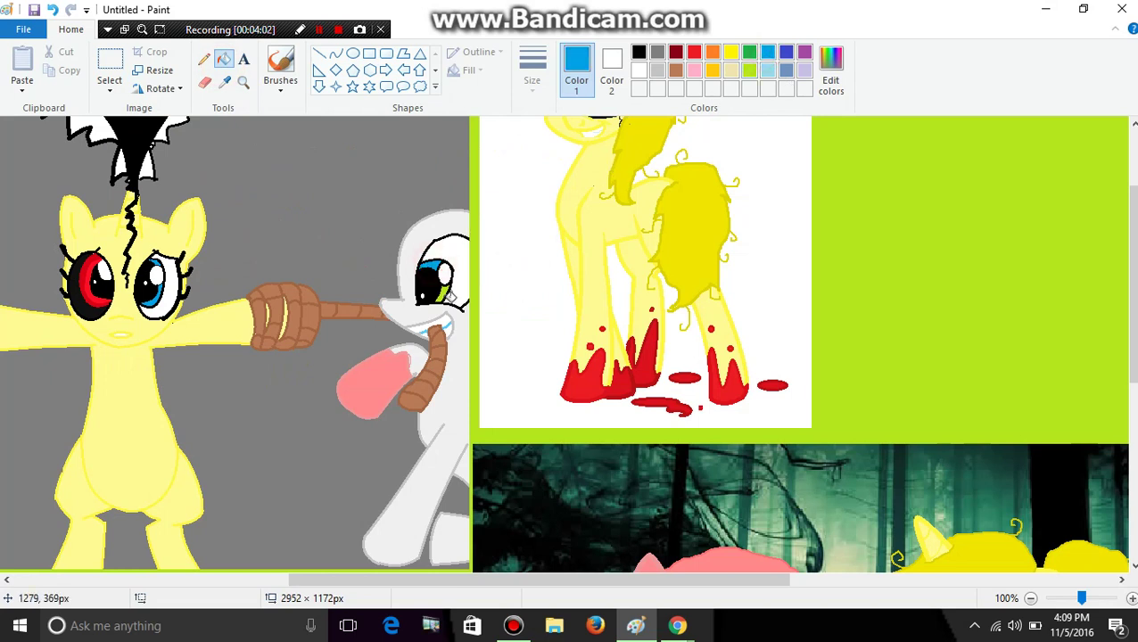
click(440, 287)
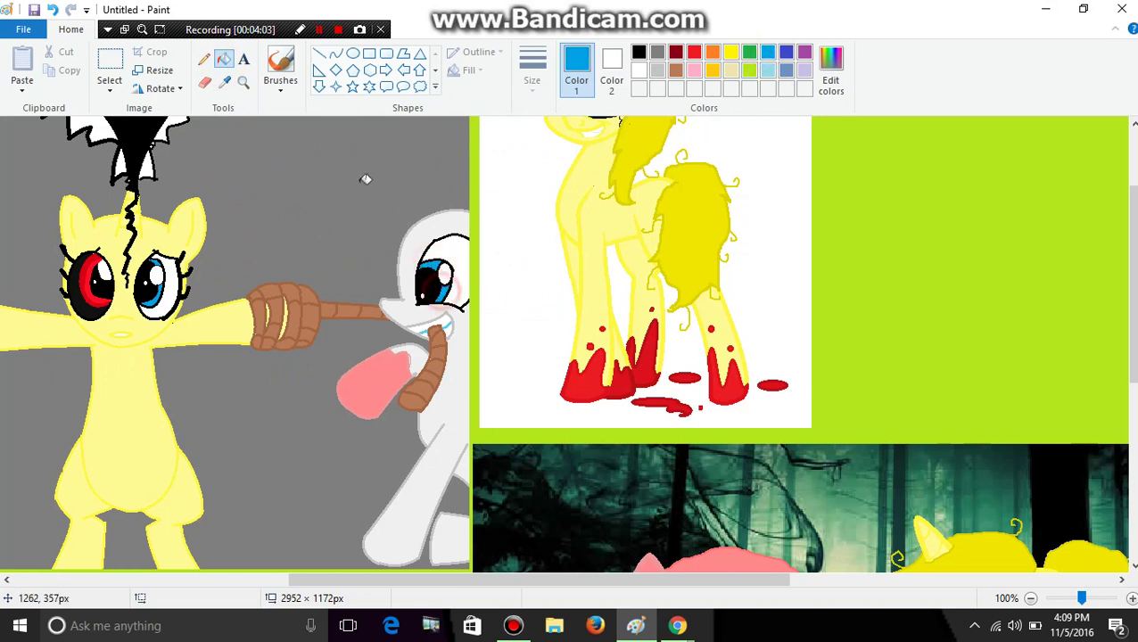
- Fill both iris areas of the central yellow pony's blue eye with indigo
click(243, 82)
click(228, 261)
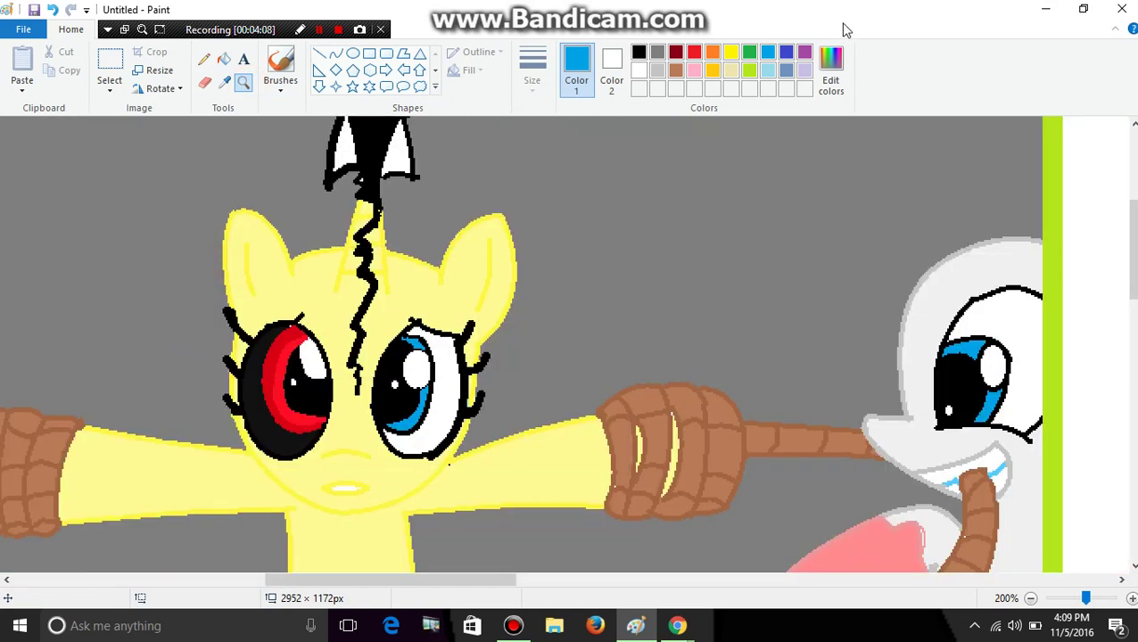
click(784, 57)
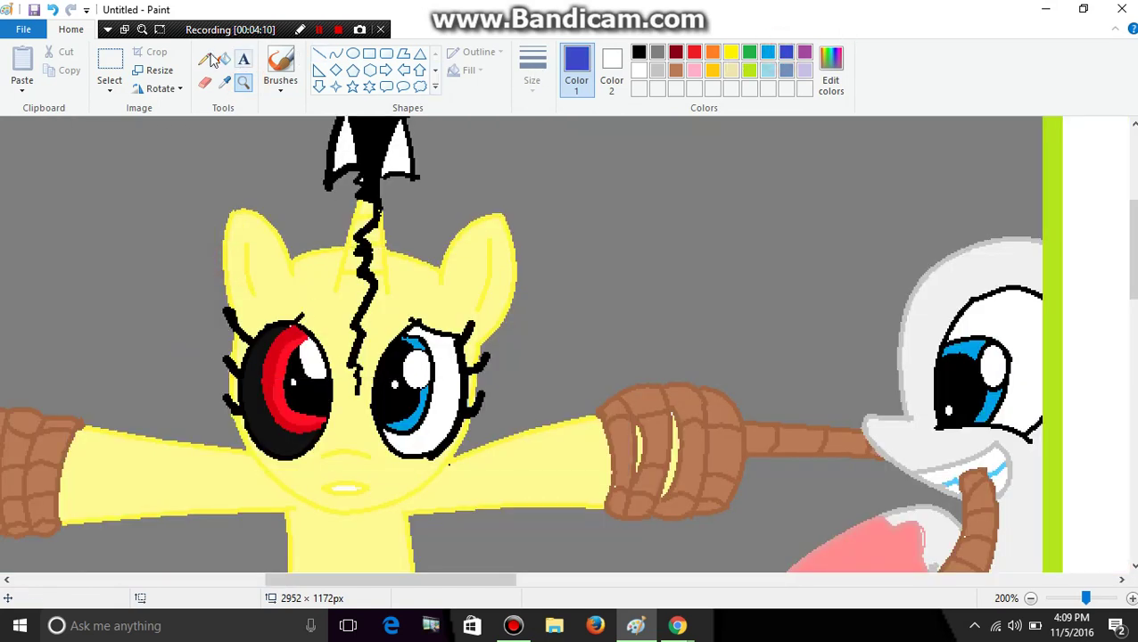
click(223, 61)
click(415, 344)
click(427, 386)
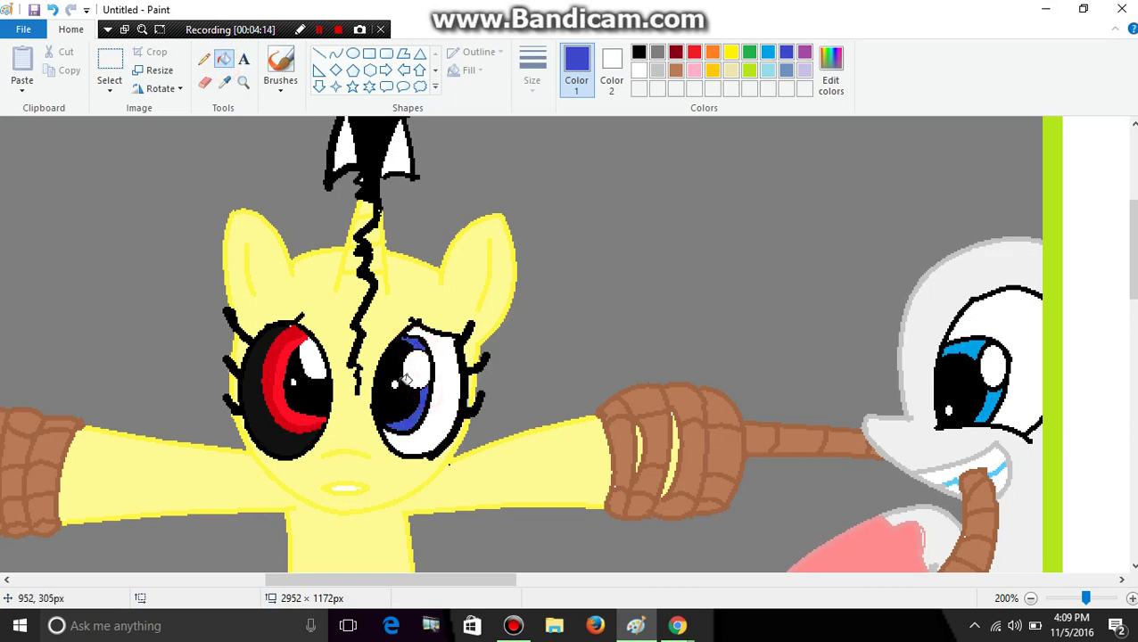
- Sample the dark gray of the large black pony's mane outline as the drawing color
click(243, 82)
right_click(383, 426)
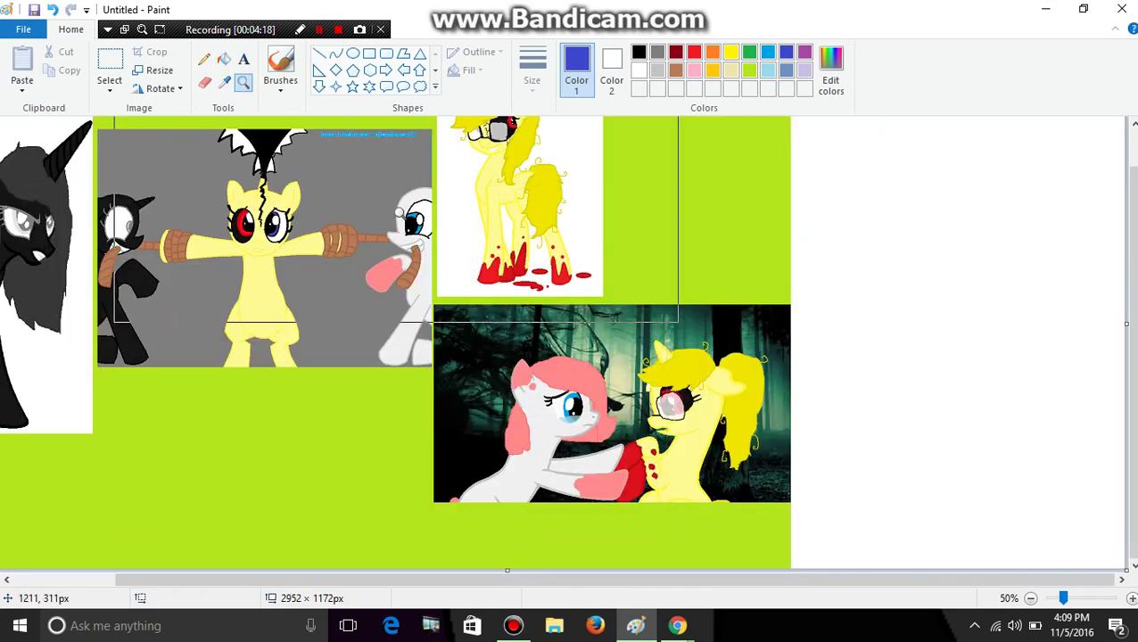
right_click(317, 228)
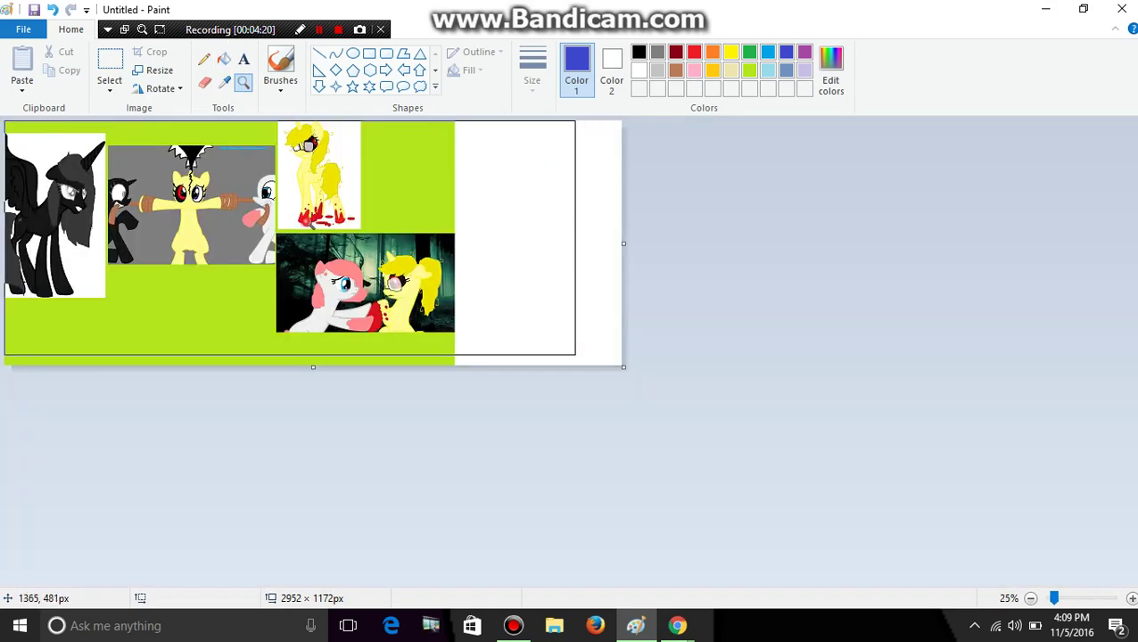
click(311, 130)
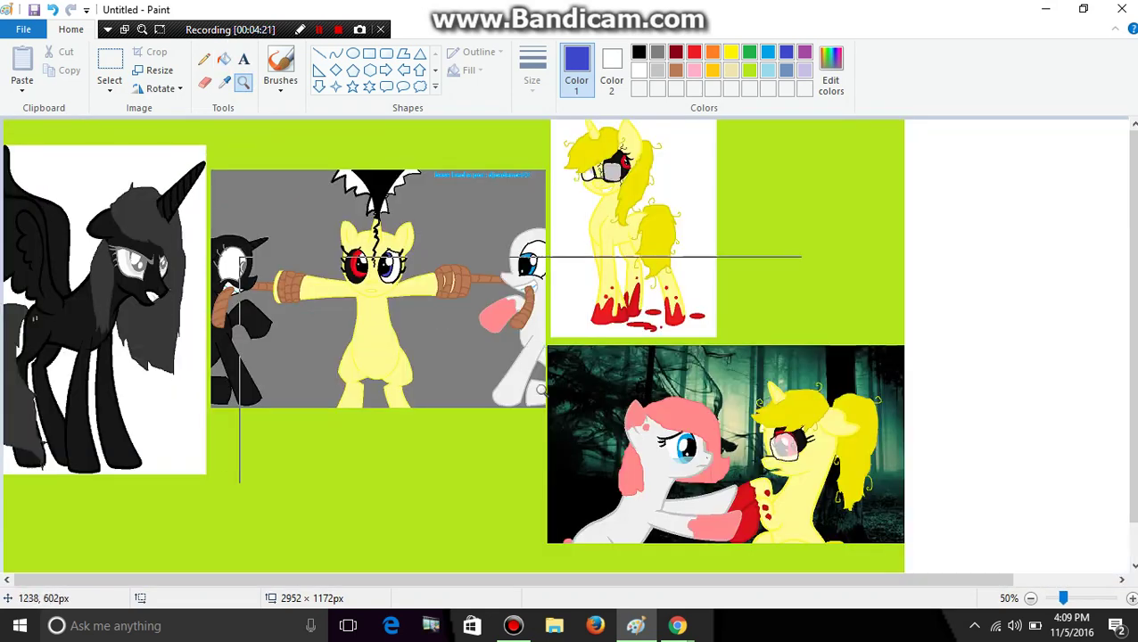
right_click(540, 286)
click(307, 248)
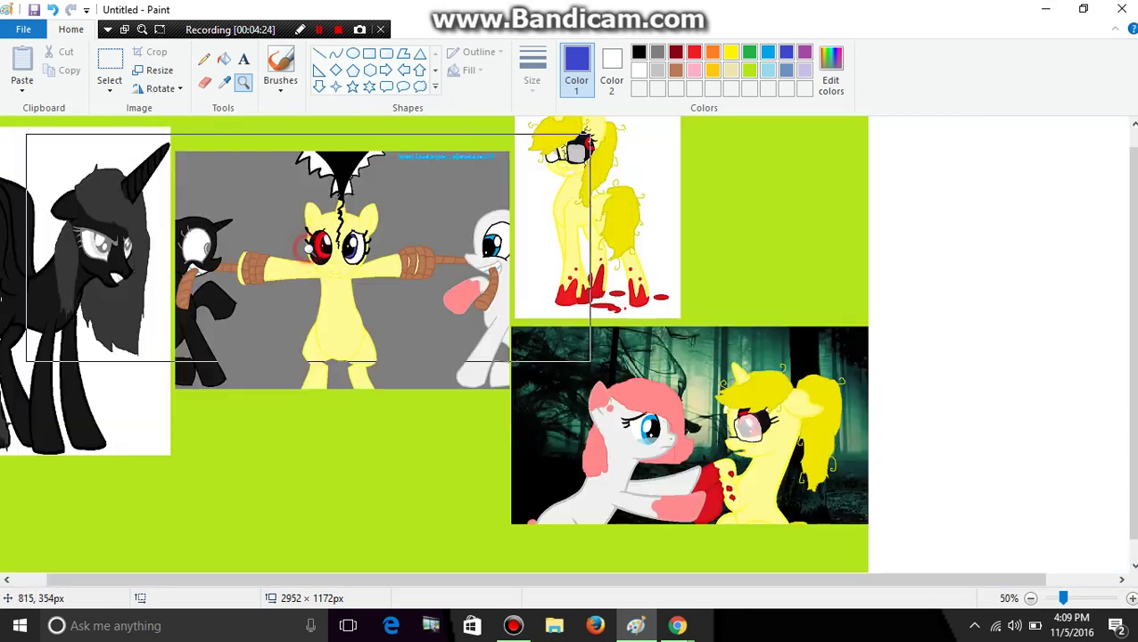
click(165, 257)
click(368, 287)
click(223, 83)
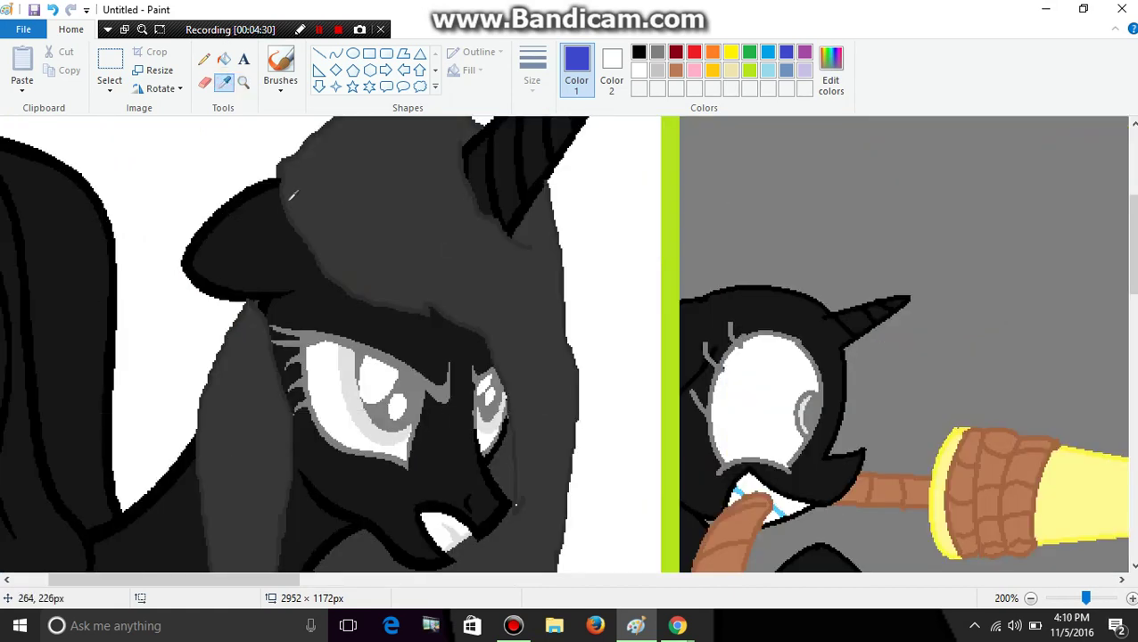
click(282, 196)
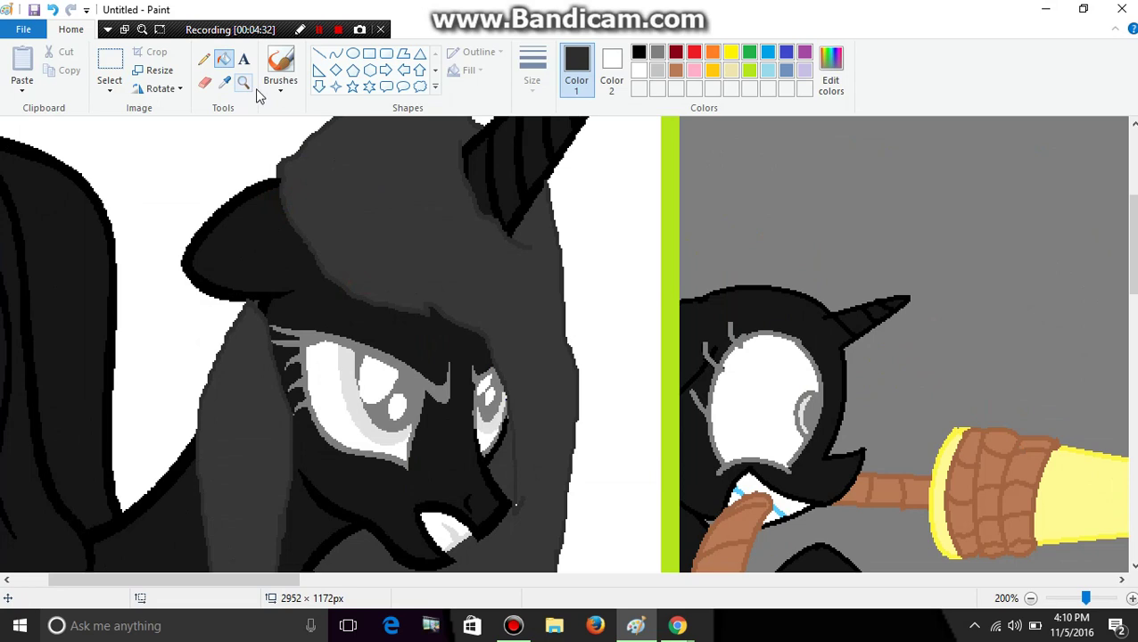
- Outline a mane over the small black pony's head with the third pencil thickness, adding a fringe line across the eye and a wavy lock beside the face
click(242, 82)
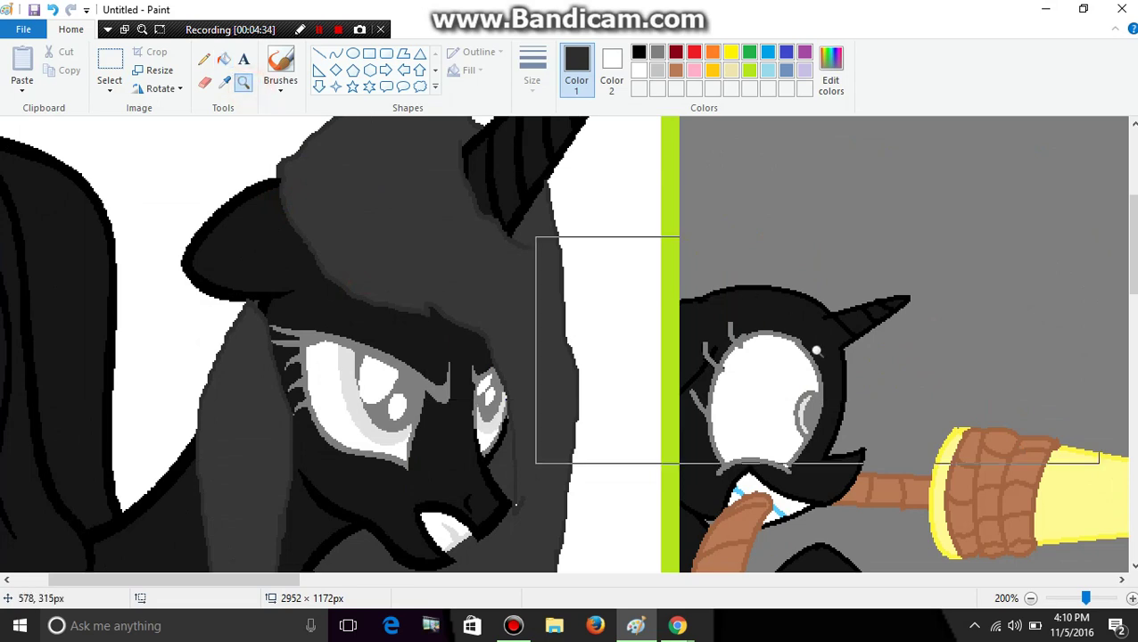
click(876, 328)
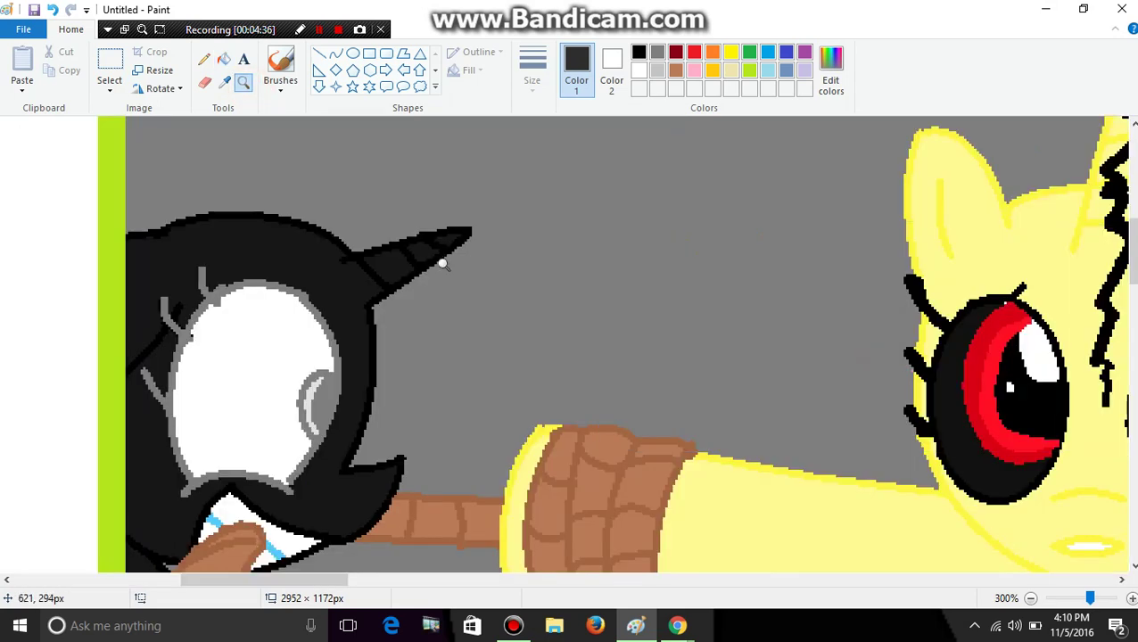
right_click(399, 302)
click(411, 305)
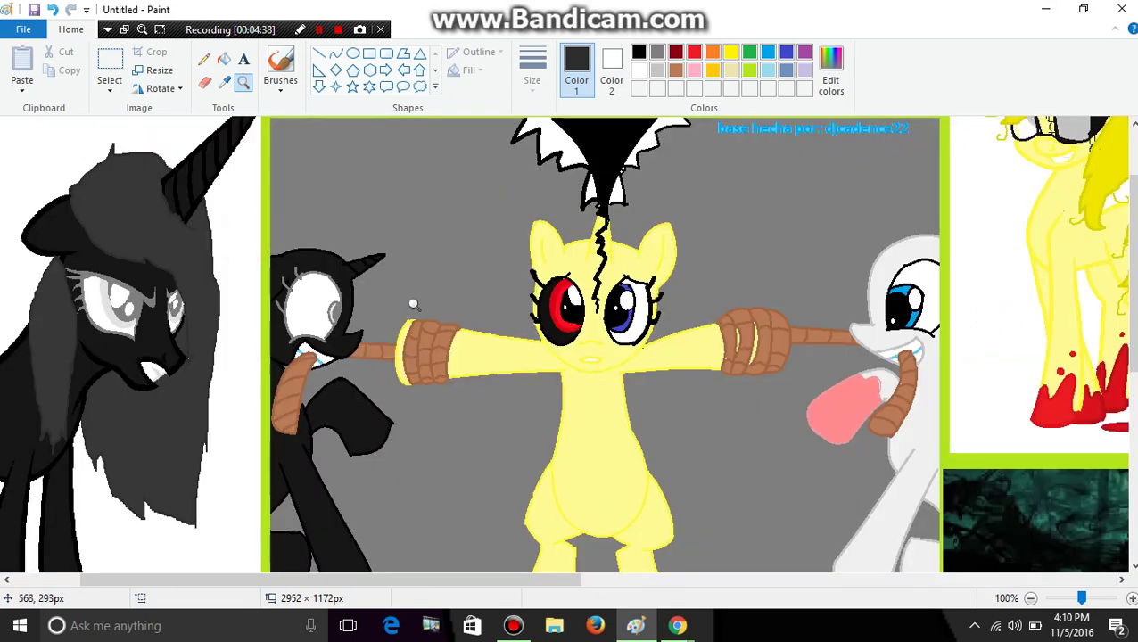
click(379, 291)
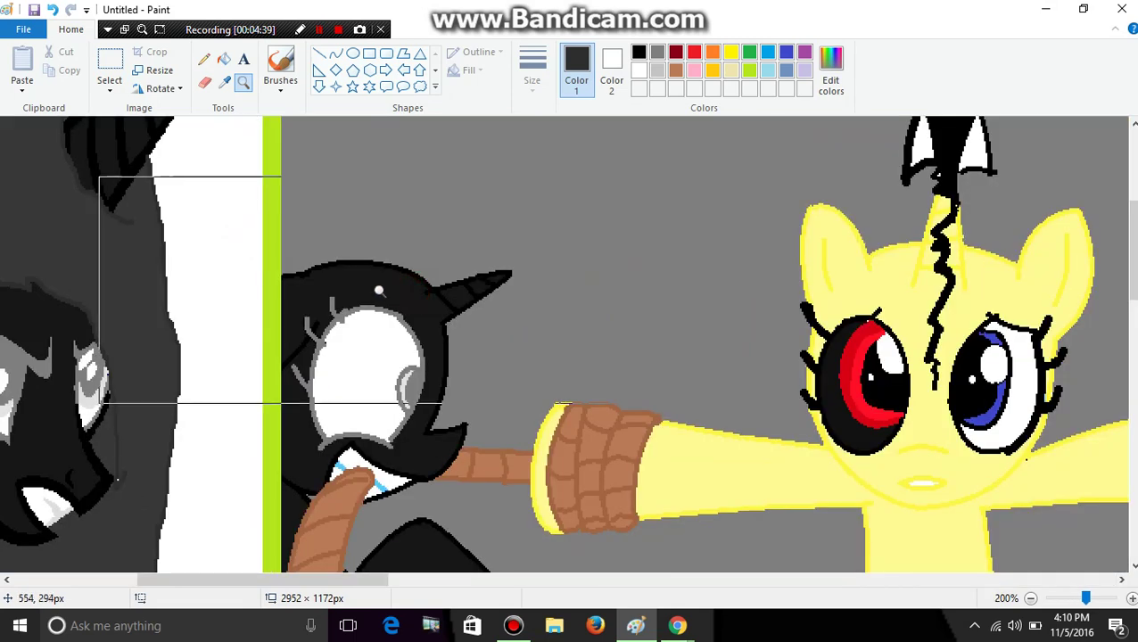
click(204, 58)
click(532, 69)
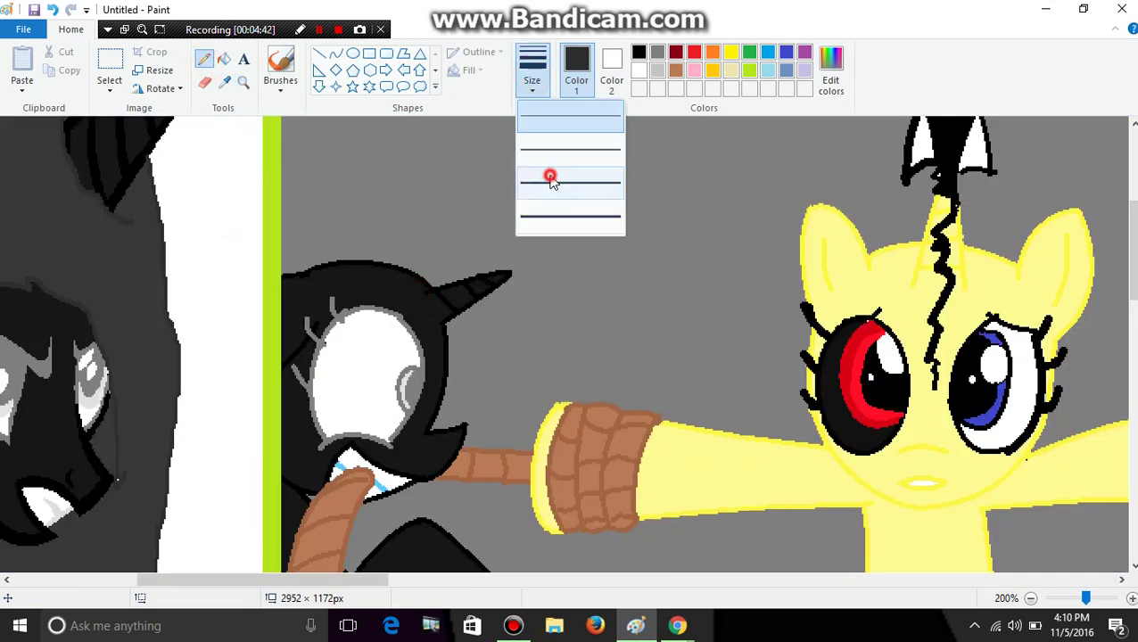
click(549, 181)
mouse_move(295, 269)
mouse_down()
mouse_move(323, 244)
mouse_move(357, 240)
mouse_move(418, 242)
mouse_move(439, 261)
mouse_up()
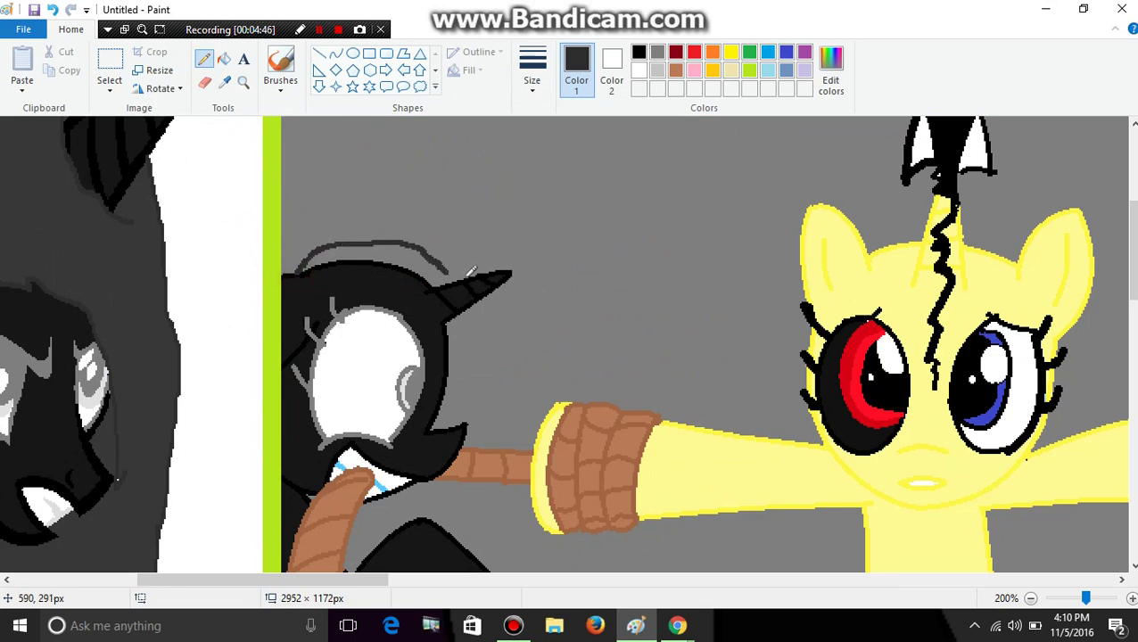
click(443, 270)
drag(311, 321, 449, 368)
drag(477, 305, 470, 365)
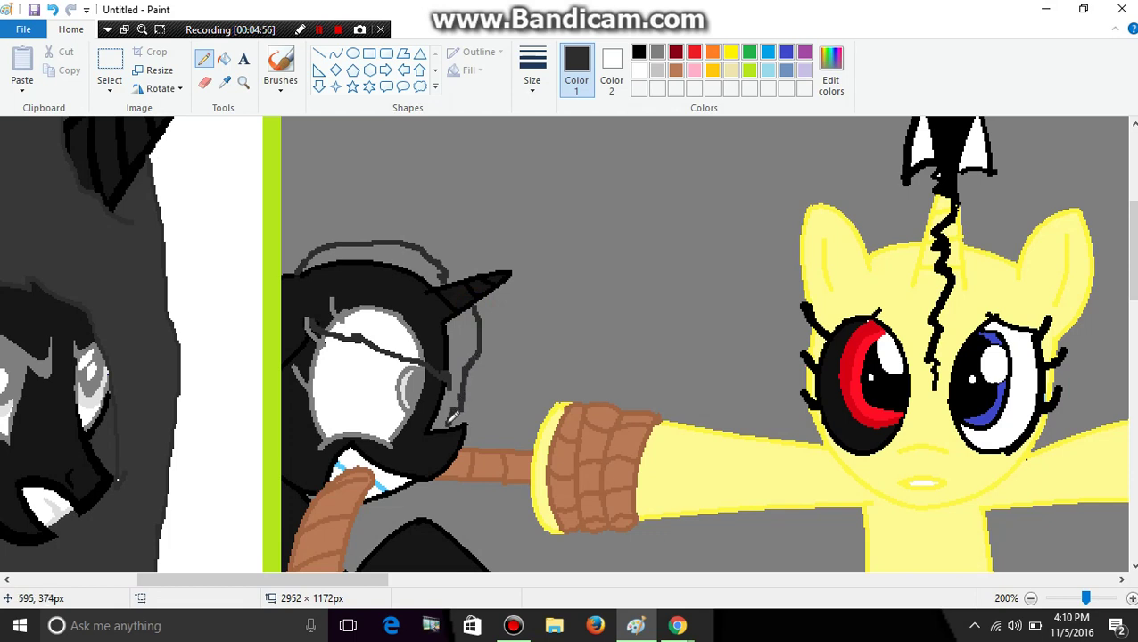
- Continue the small black pony's mane outline below the jaw, beneath the raised foreleg and behind the hanging rope
scroll(947, 308, down, 5)
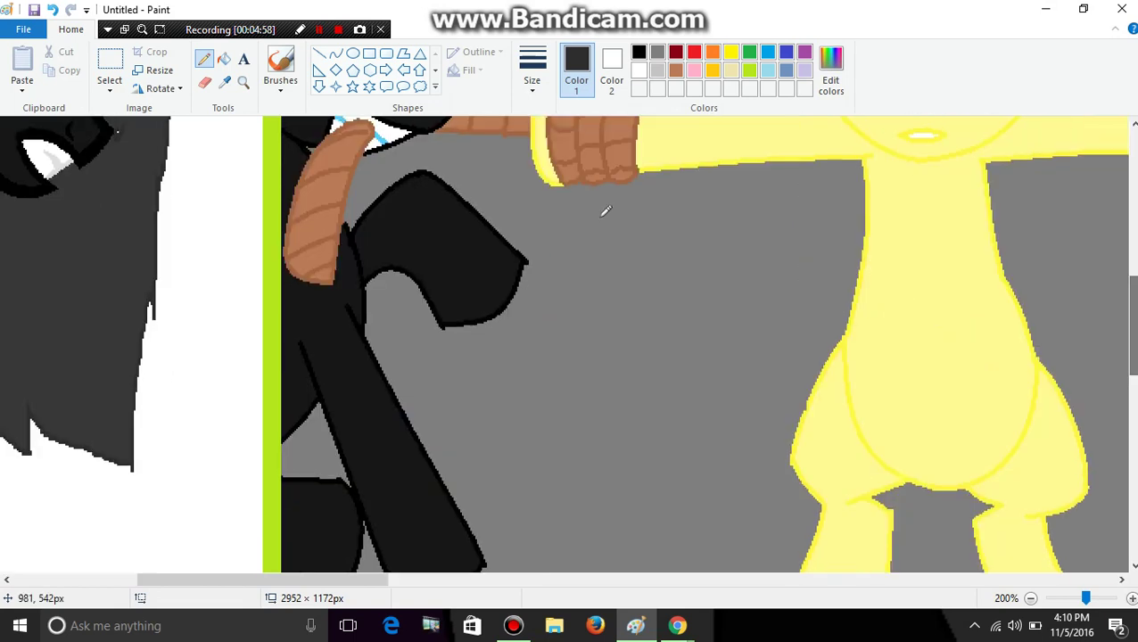
scroll(435, 202, up, 1)
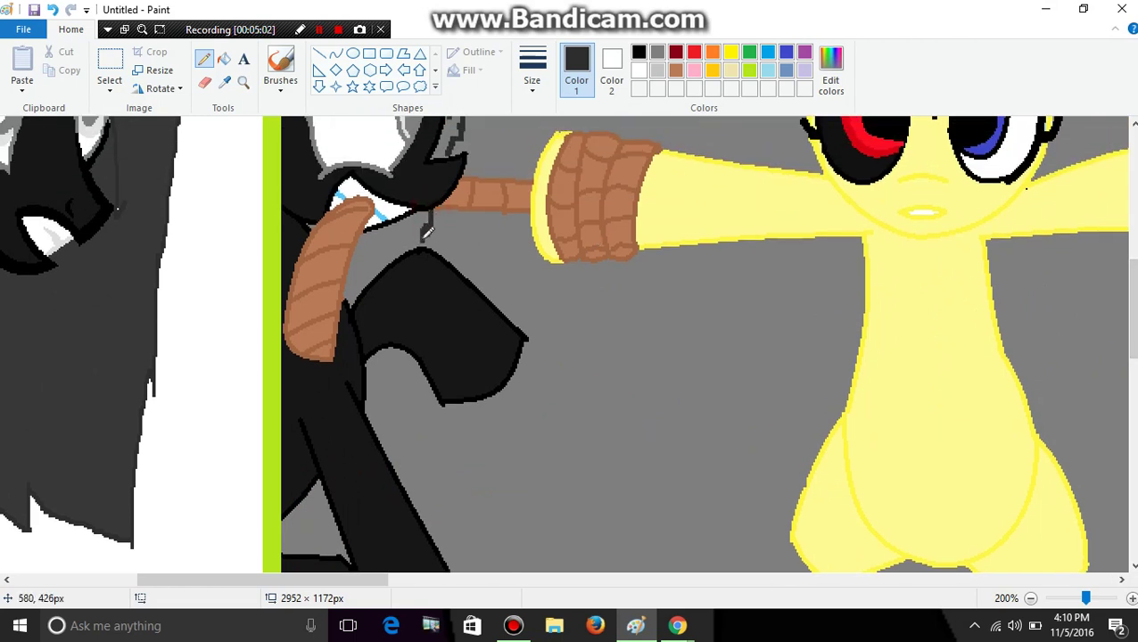
drag(409, 355, 397, 382)
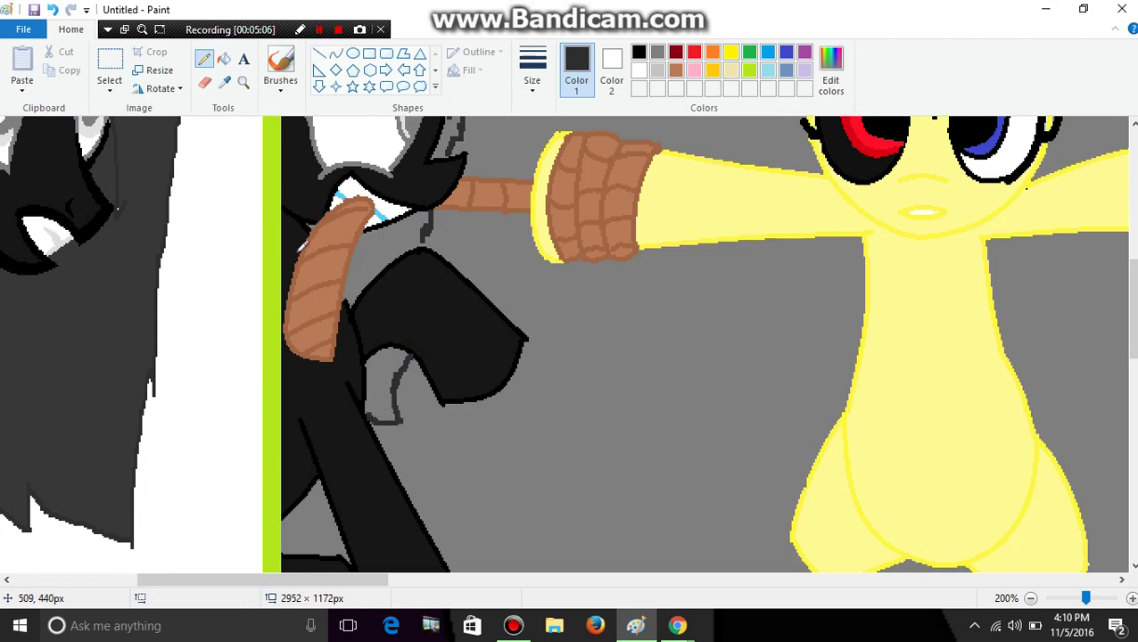
click(288, 230)
drag(286, 202, 303, 233)
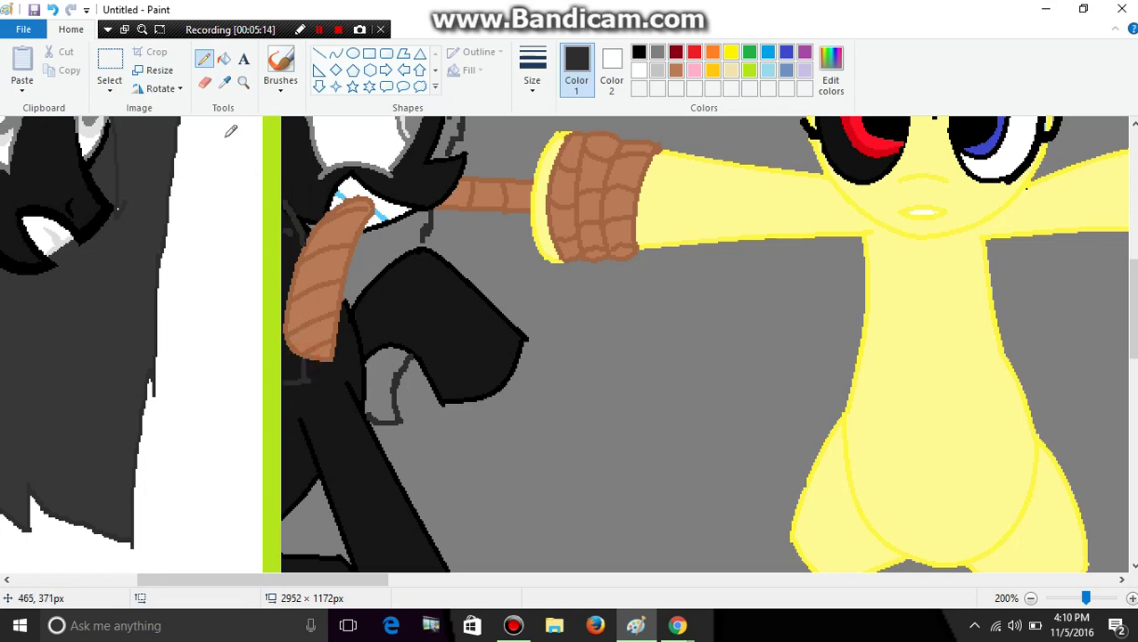
click(243, 82)
right_click(301, 248)
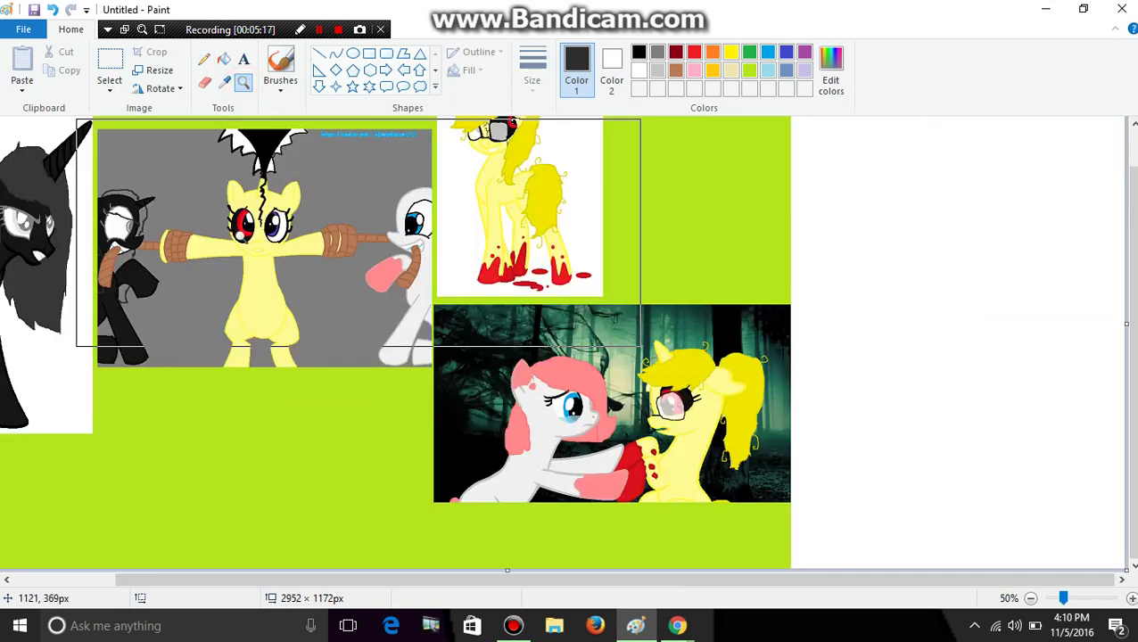
- Sample the large black pony's mane gray and close the small black pony's mane outline at the horn base and behind the eye
click(125, 268)
click(204, 59)
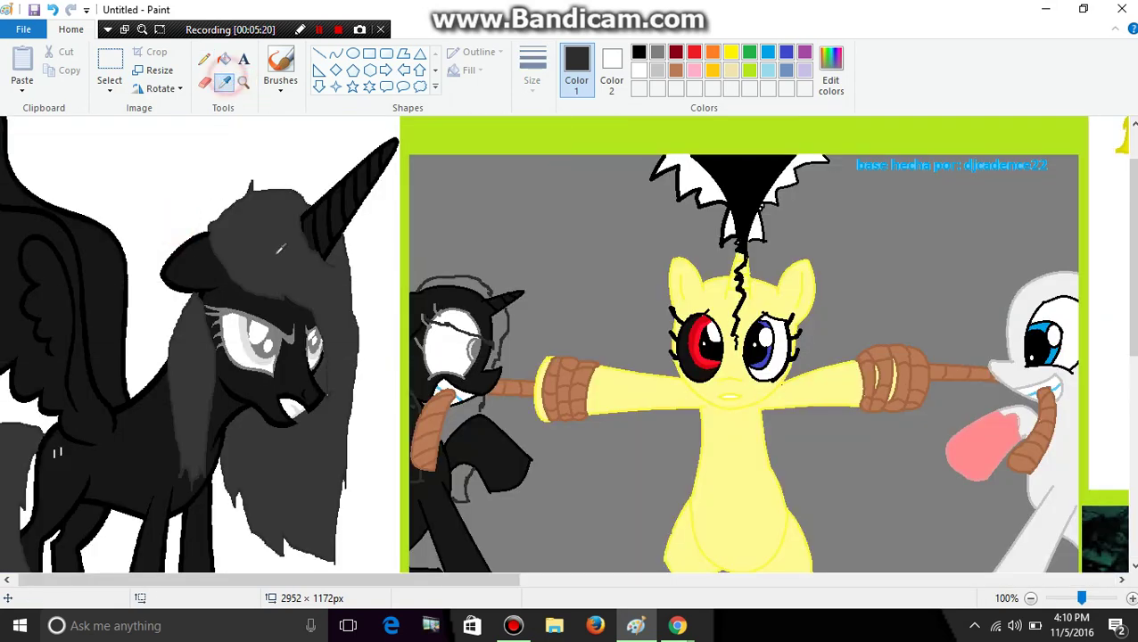
click(274, 254)
click(243, 82)
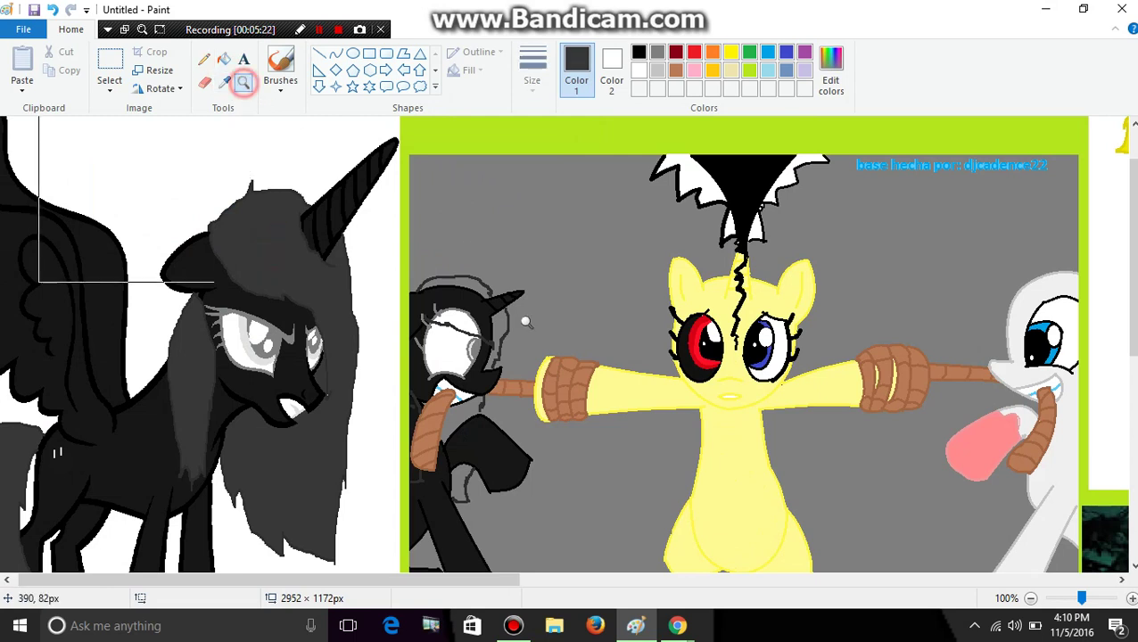
click(521, 323)
click(470, 338)
click(203, 59)
mouse_move(495, 265)
mouse_down()
mouse_move(460, 250)
mouse_move(452, 211)
mouse_up()
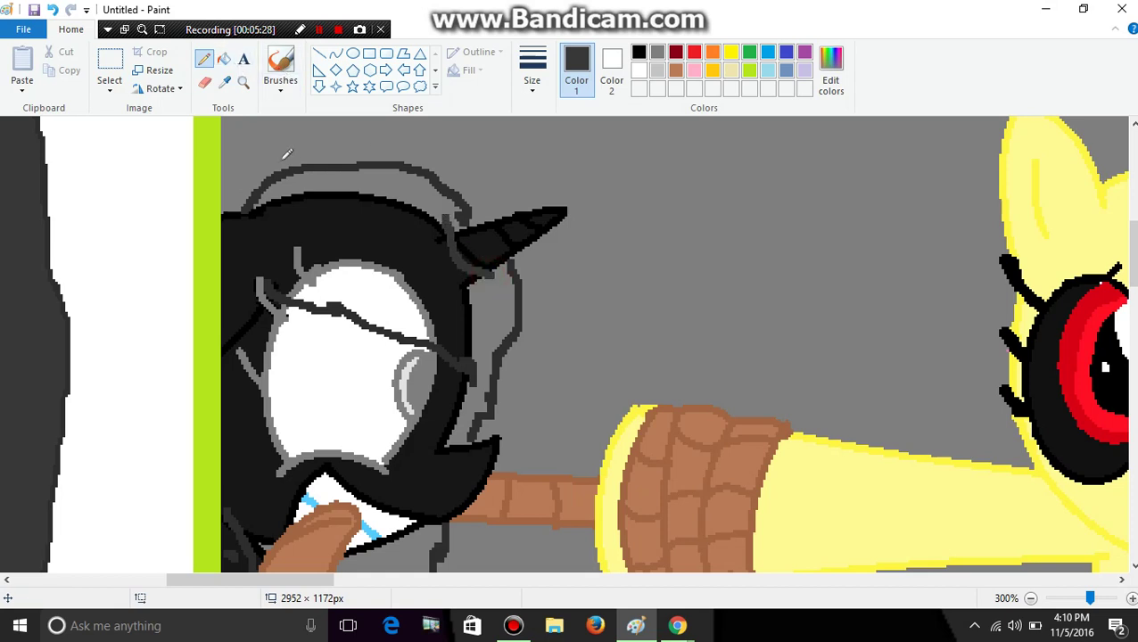
drag(247, 211, 268, 266)
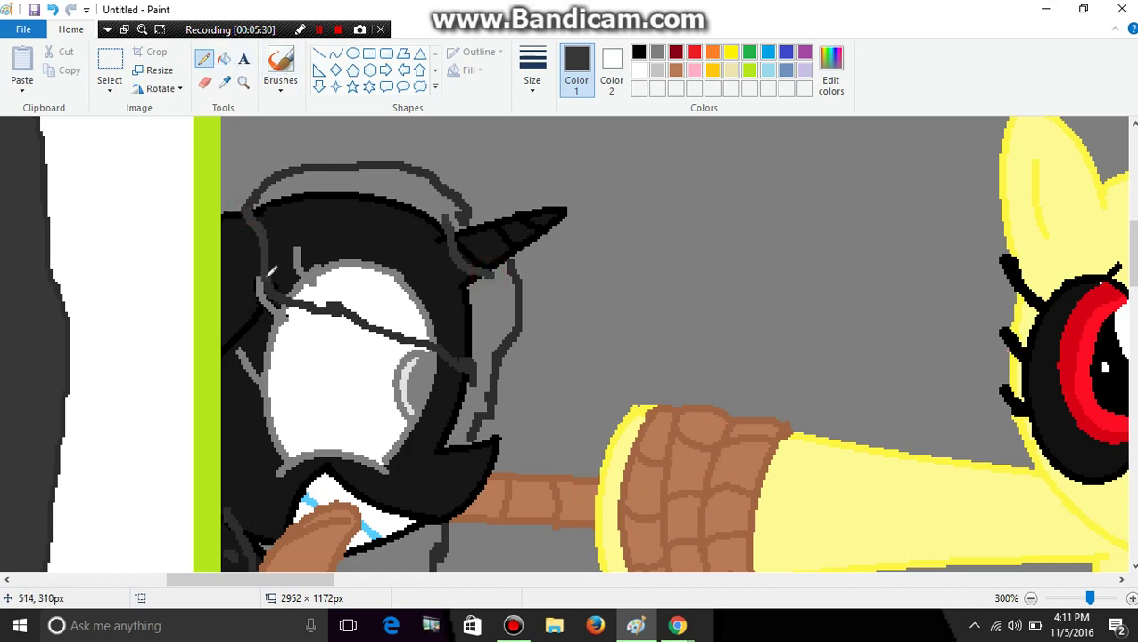
- Fill the small black pony's mane over the head, around the horn and above the fringe line with dark gray
click(224, 59)
click(393, 182)
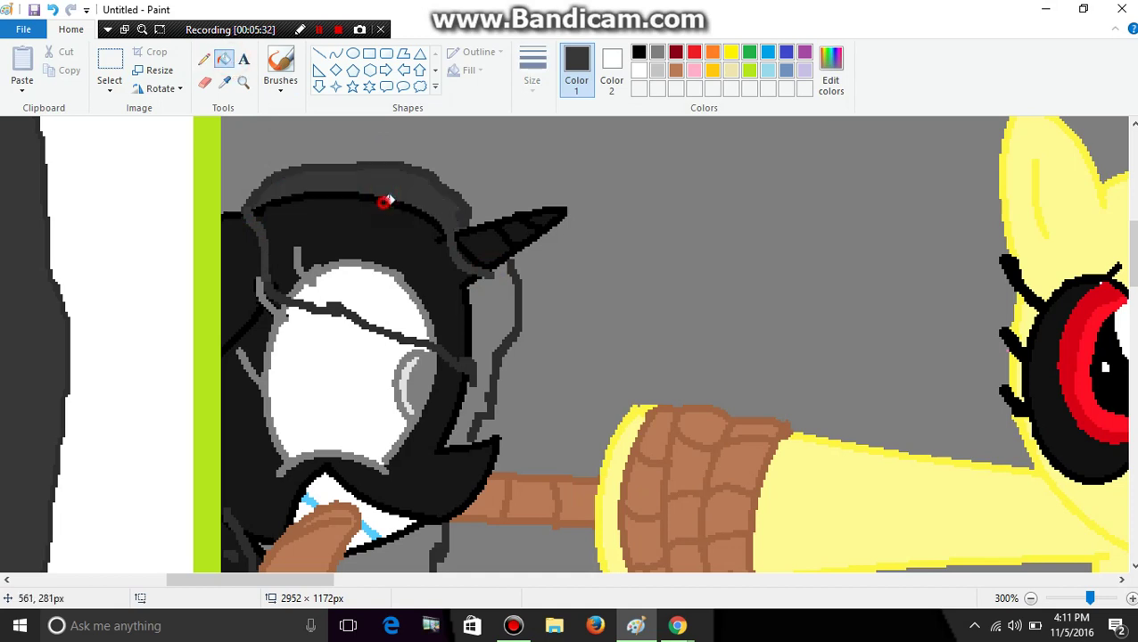
click(390, 198)
click(393, 199)
click(479, 313)
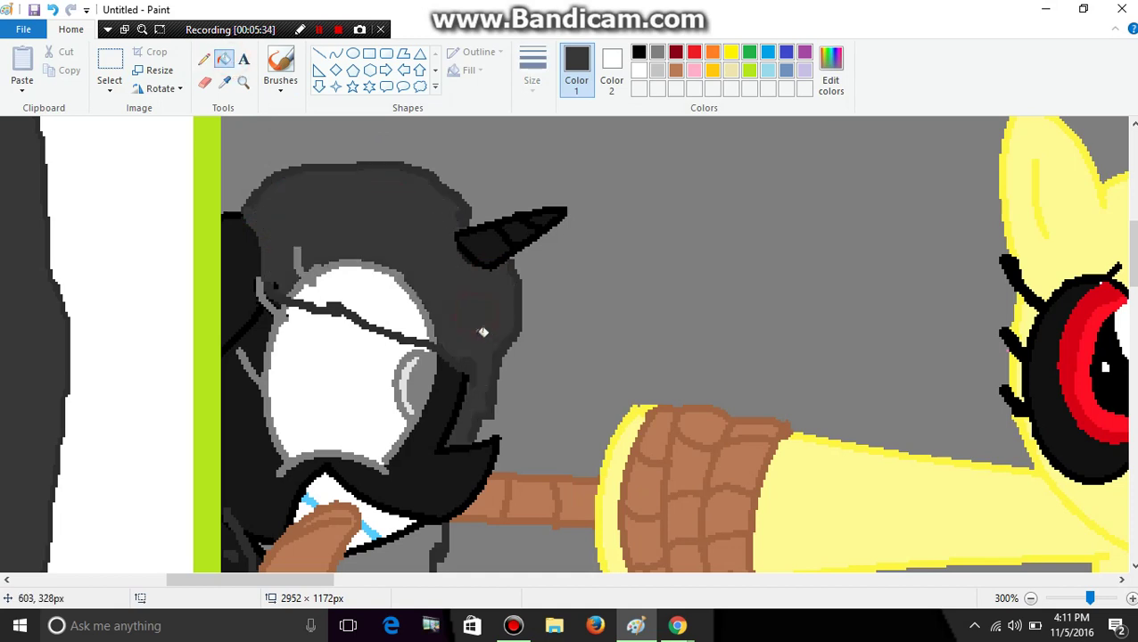
click(397, 274)
click(380, 278)
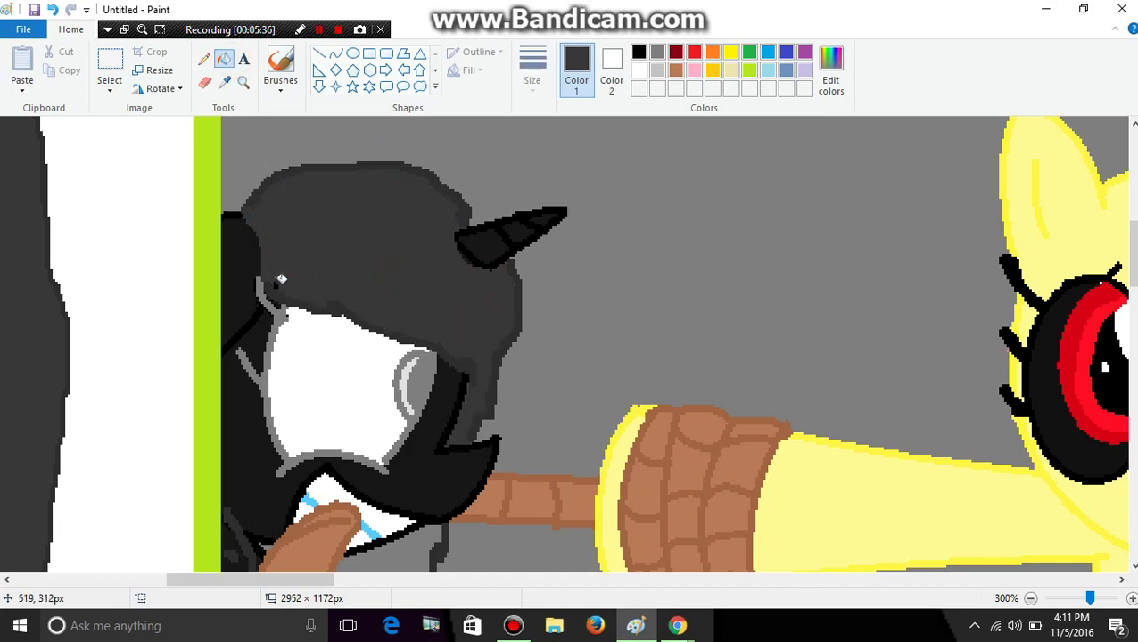
- Sample the small black pony's mane outline gray and draw the hair edge over the base of the horn
click(224, 81)
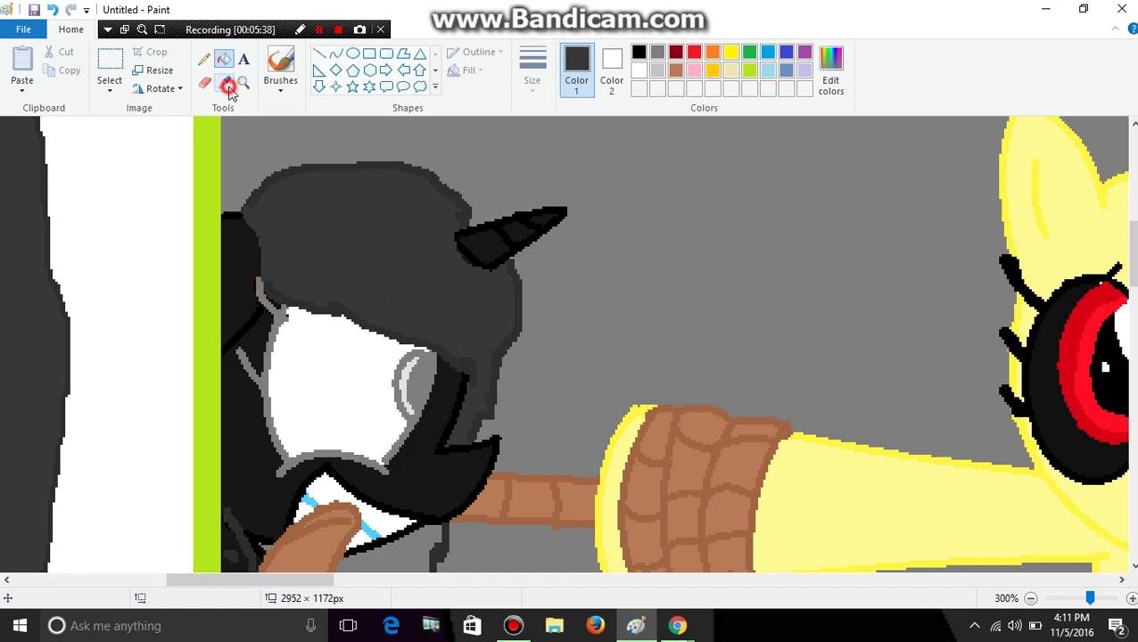
click(463, 198)
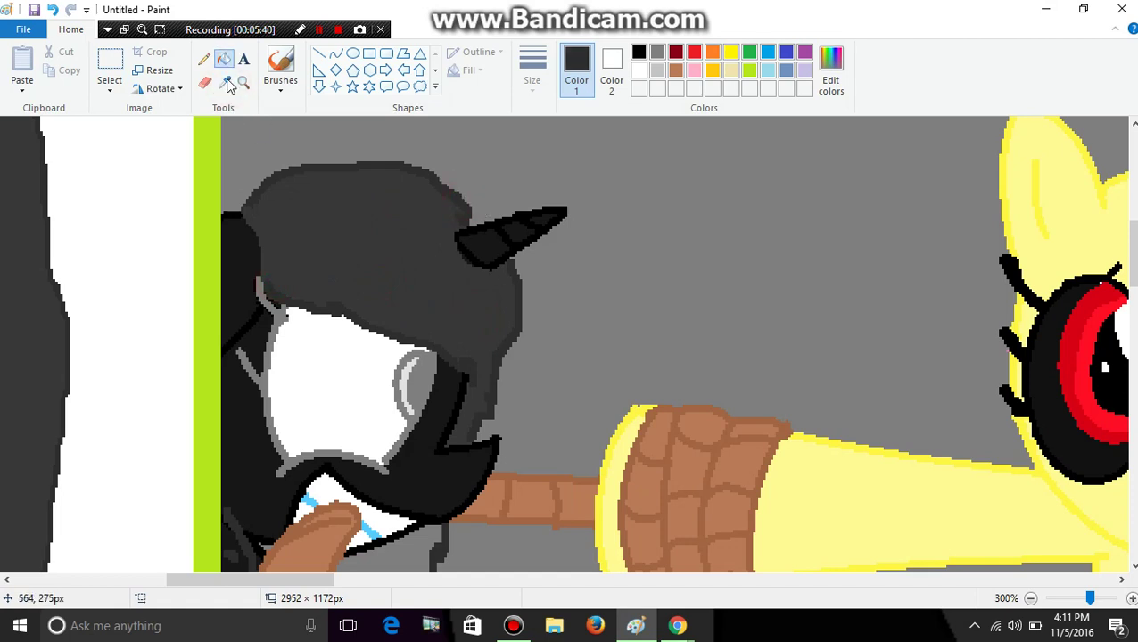
click(203, 59)
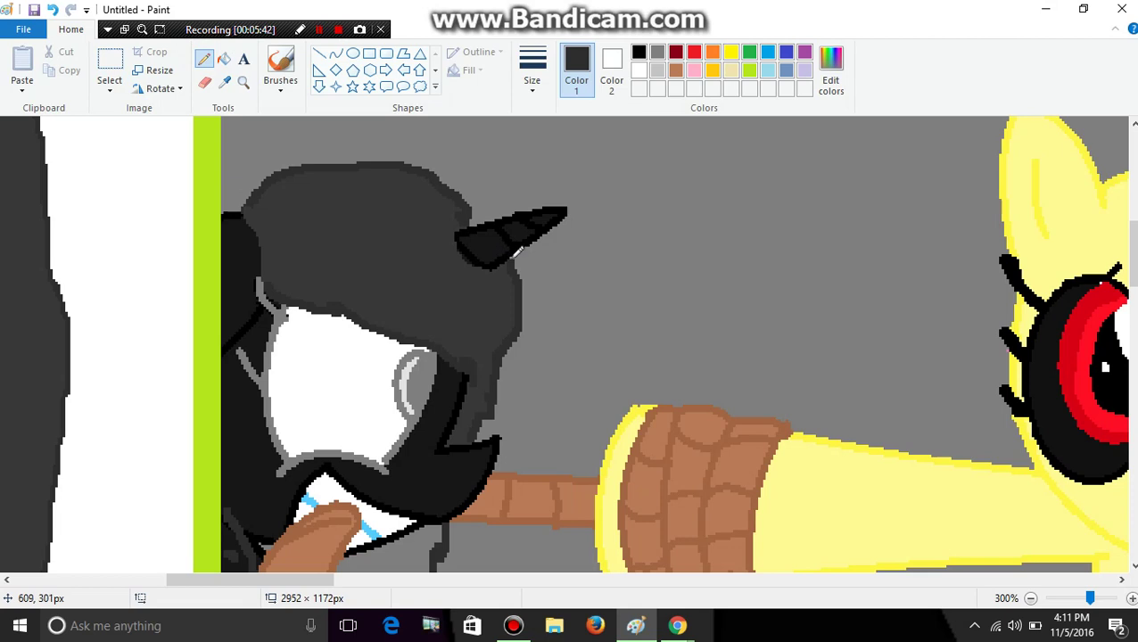
drag(506, 260, 495, 266)
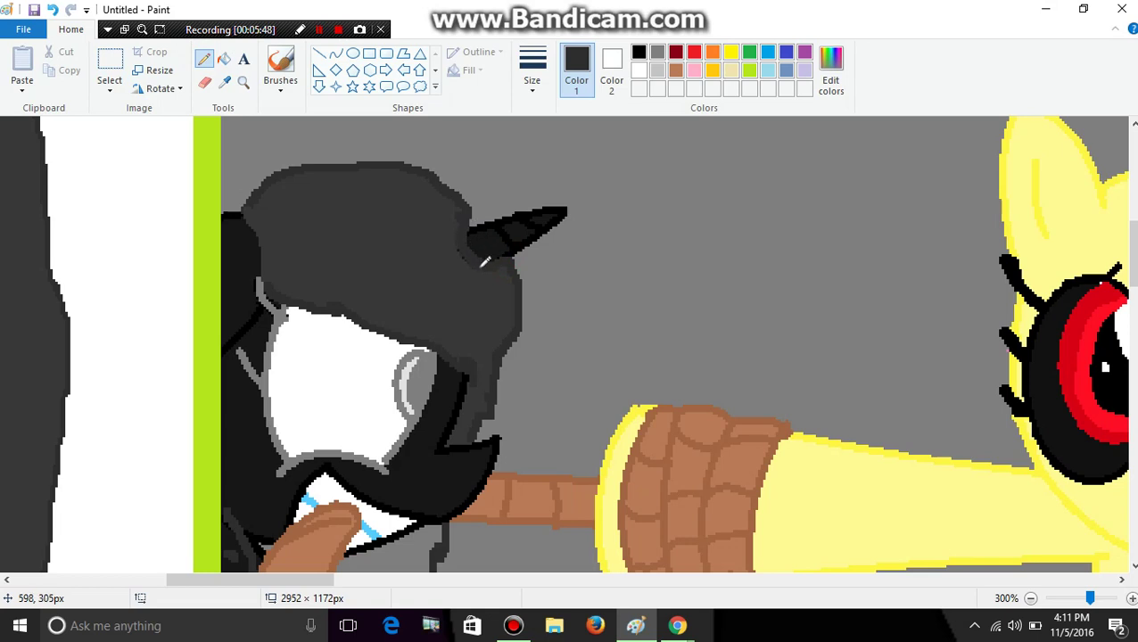
- Extend the small black pony's mane outline below the jaw down to the raised foreleg and sample the mane's fill gray
click(244, 82)
scroll(472, 408, down, 5)
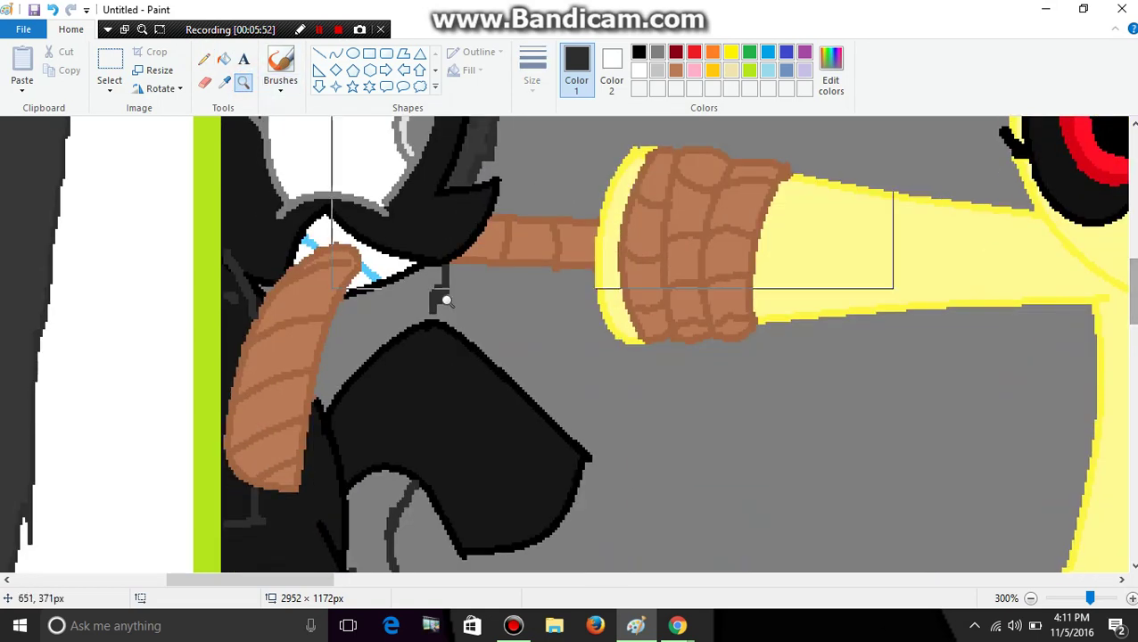
click(204, 58)
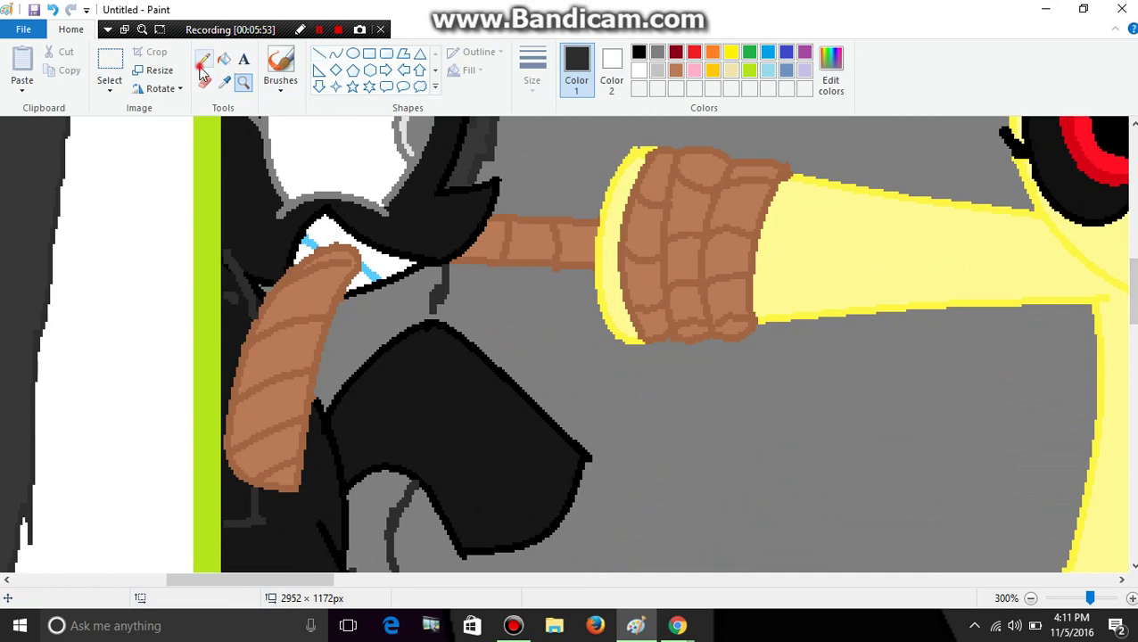
click(435, 314)
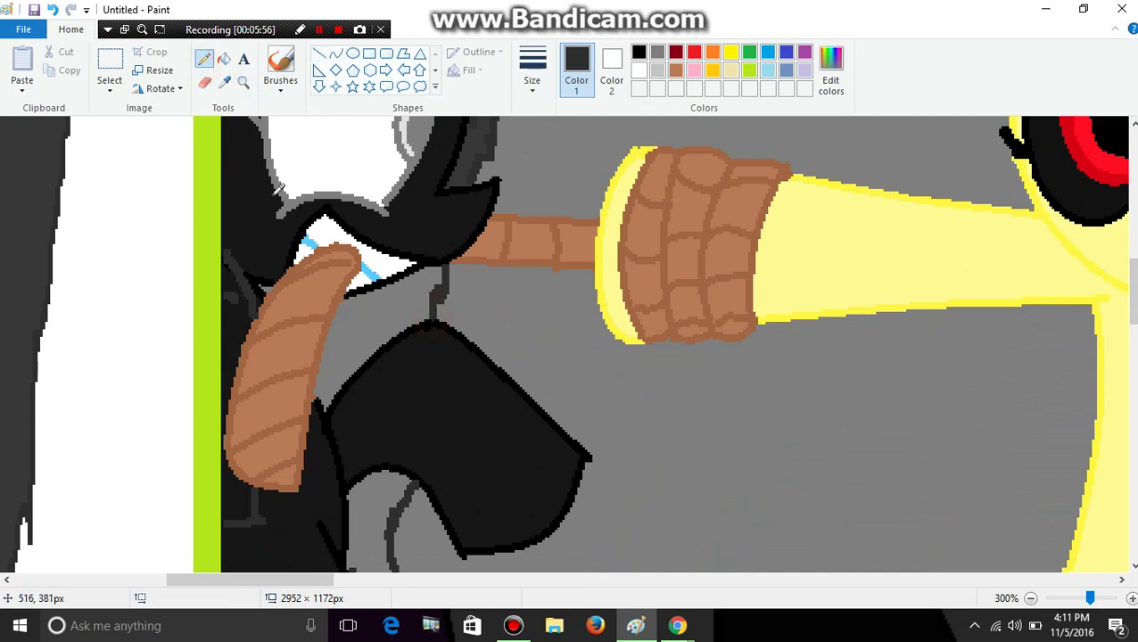
click(224, 82)
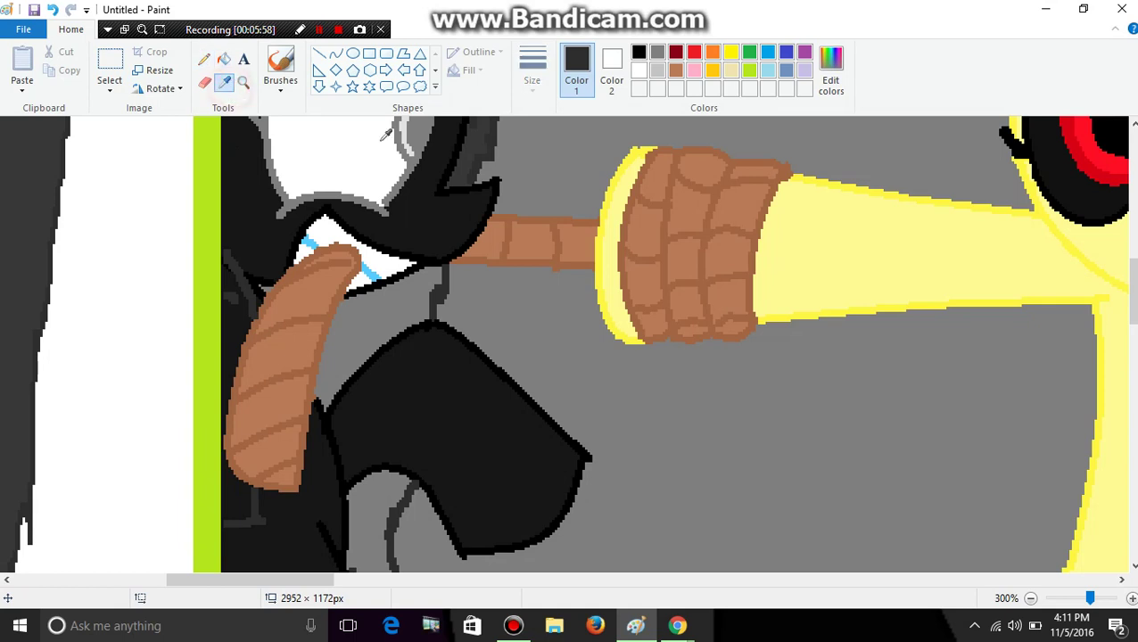
click(467, 150)
- Try to fill the mane section behind the small black pony's hanging rope with dark gray
click(223, 58)
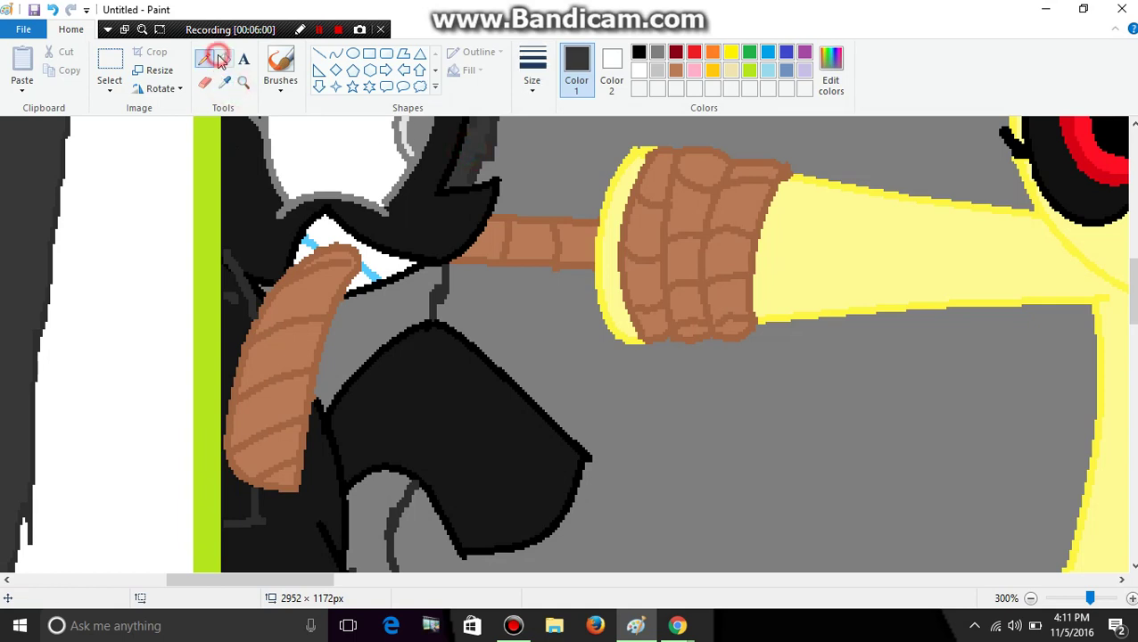
click(229, 287)
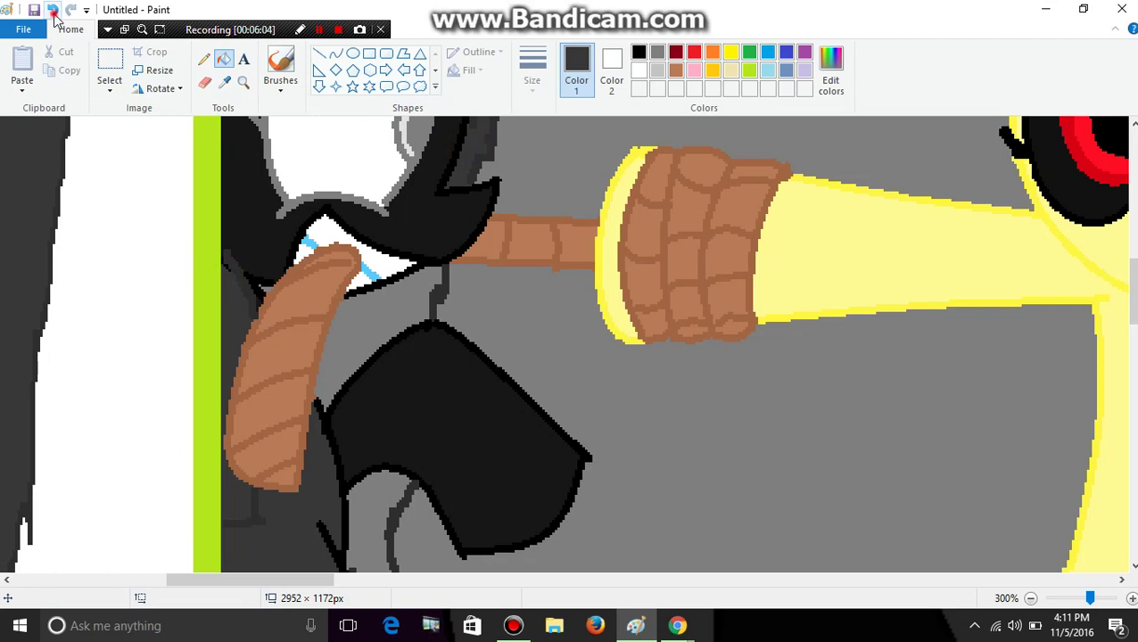
click(53, 11)
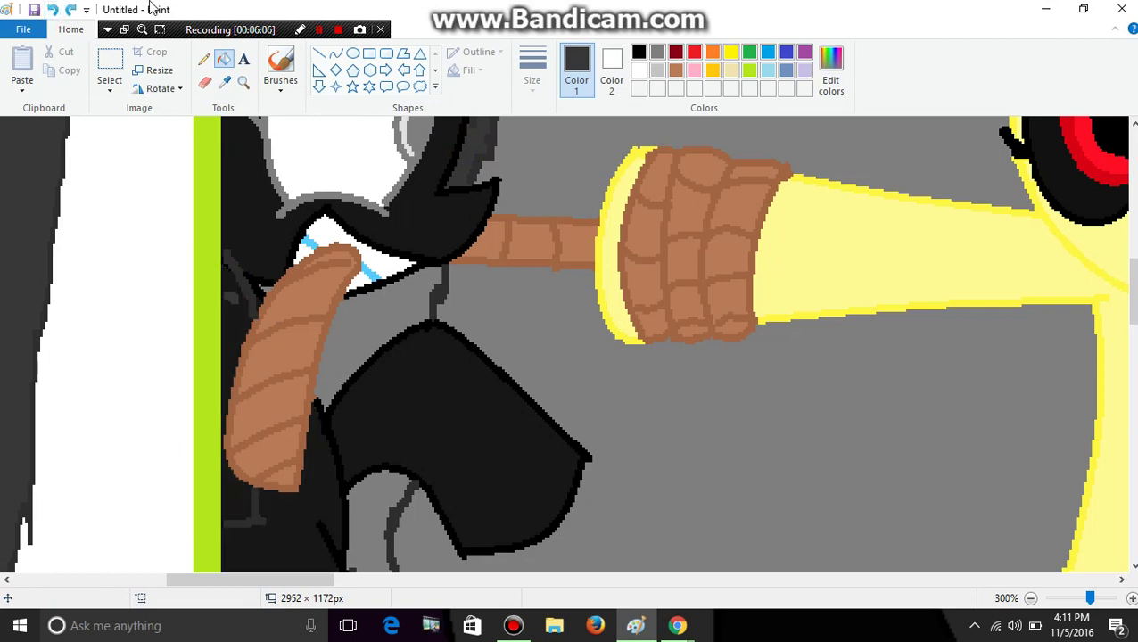
- Fill the small black pony's mane sections below the jaw, behind the rope and beneath the raised foreleg with dark gray
click(323, 30)
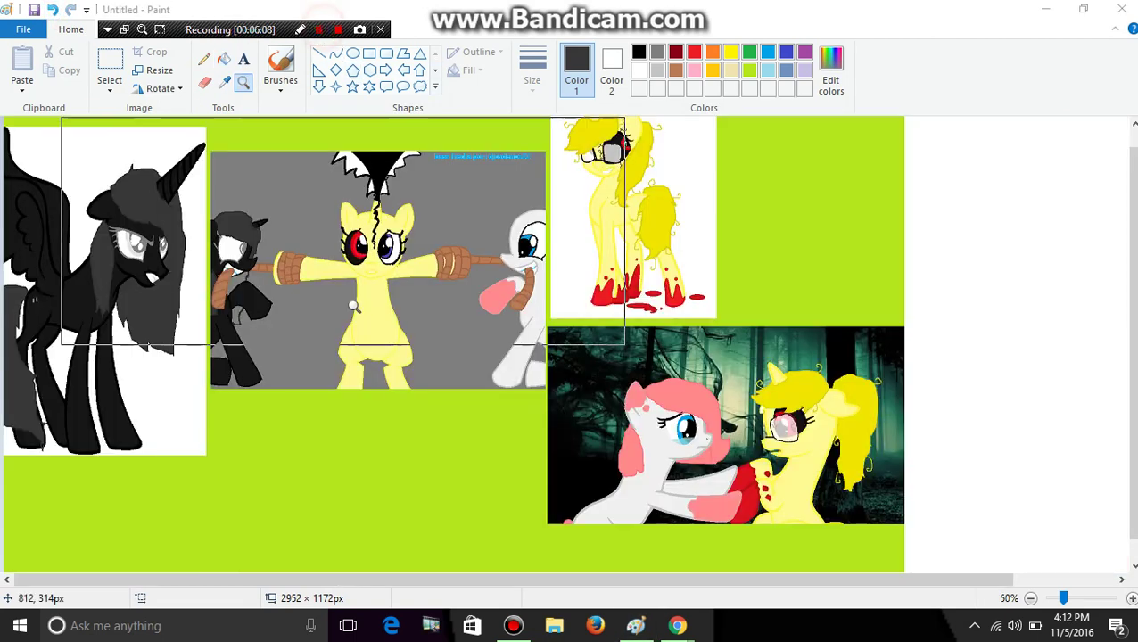
click(353, 306)
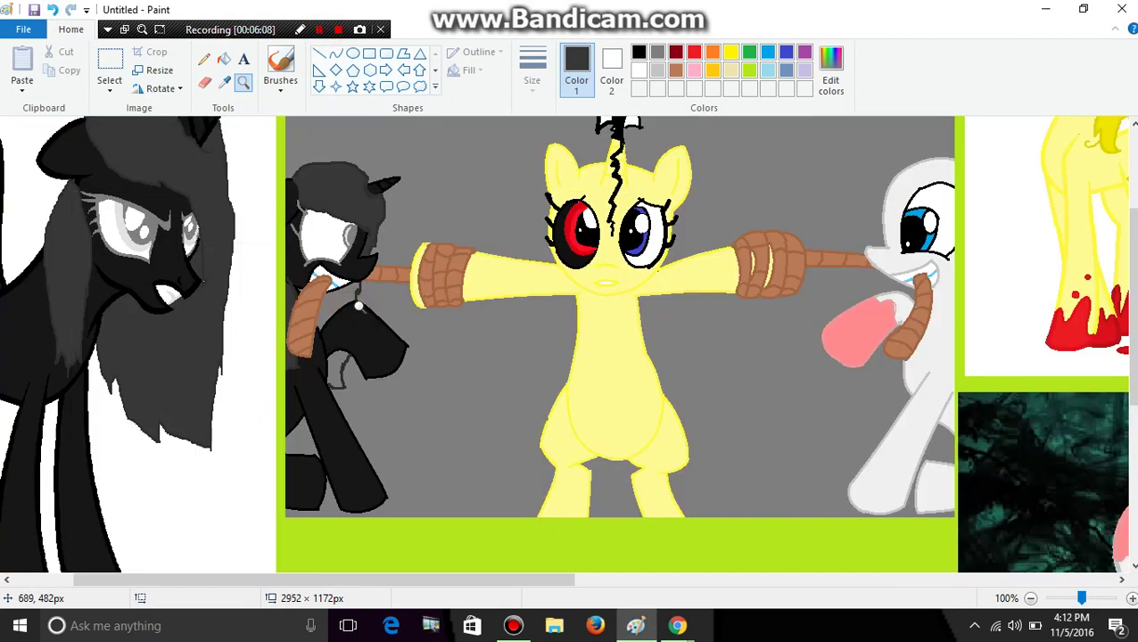
click(223, 60)
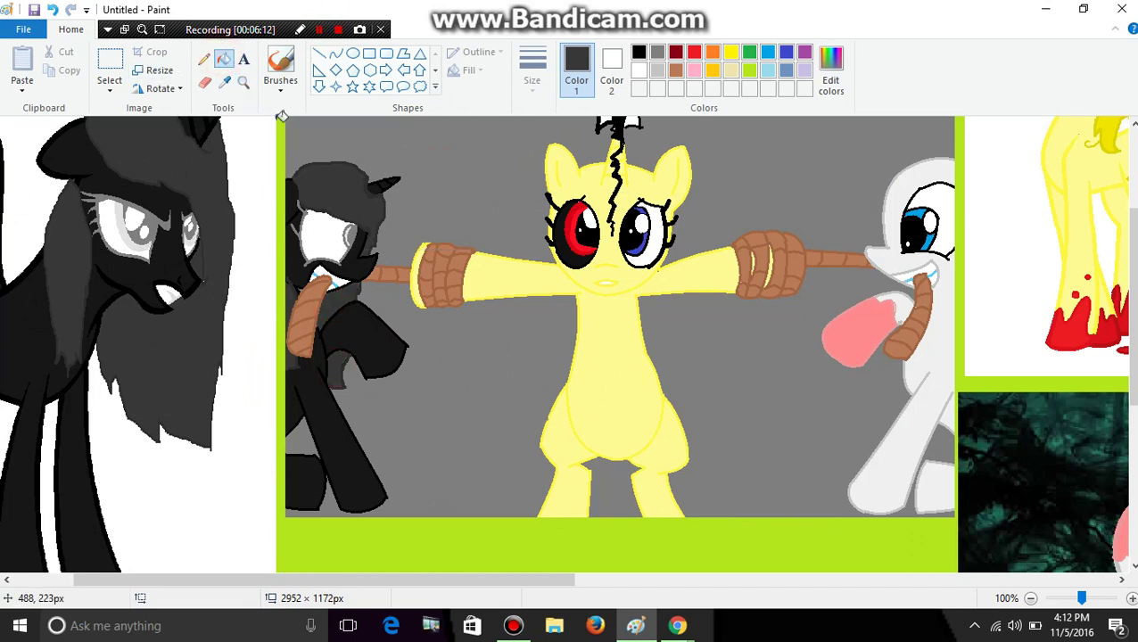
click(243, 82)
click(414, 323)
click(460, 350)
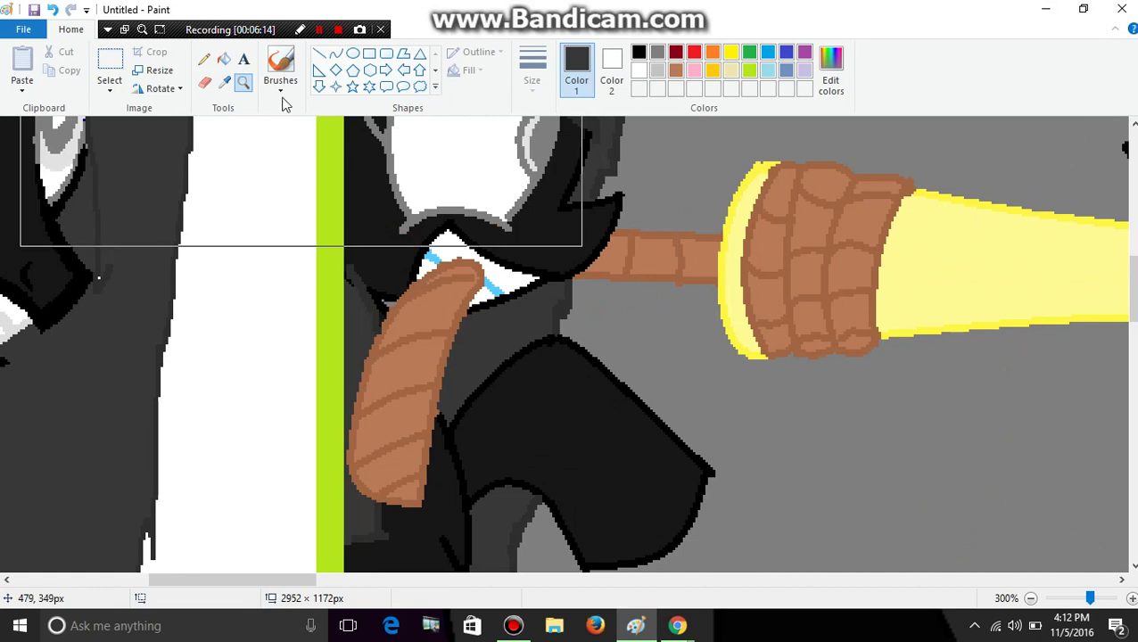
click(223, 60)
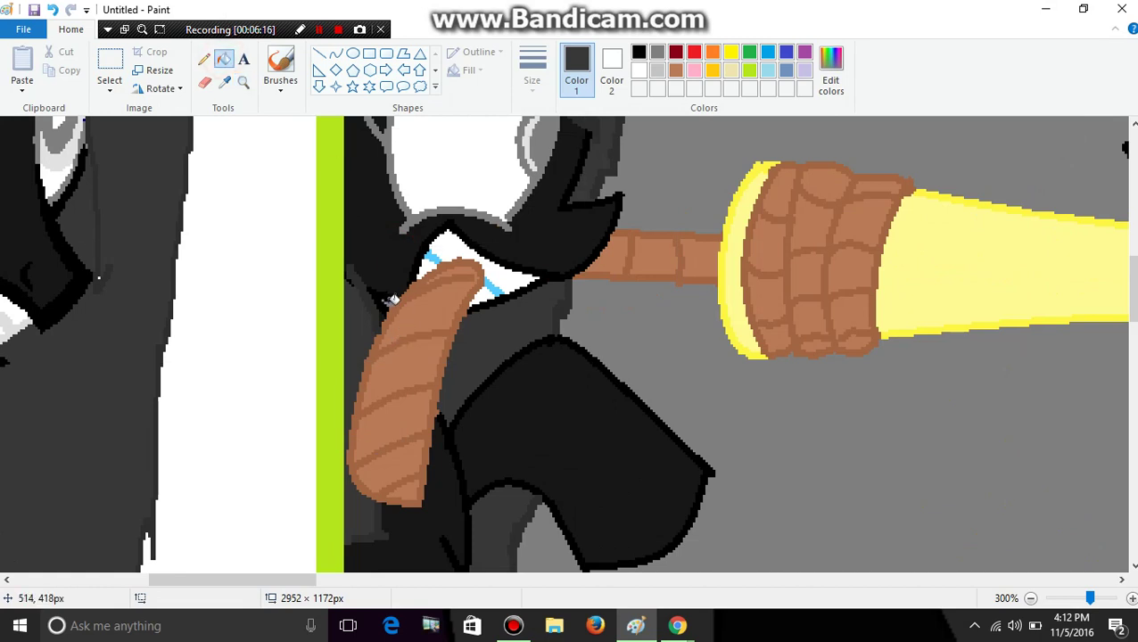
- Sample the pink outline color from the hair of the white pony in the forest picture
click(242, 82)
right_click(450, 361)
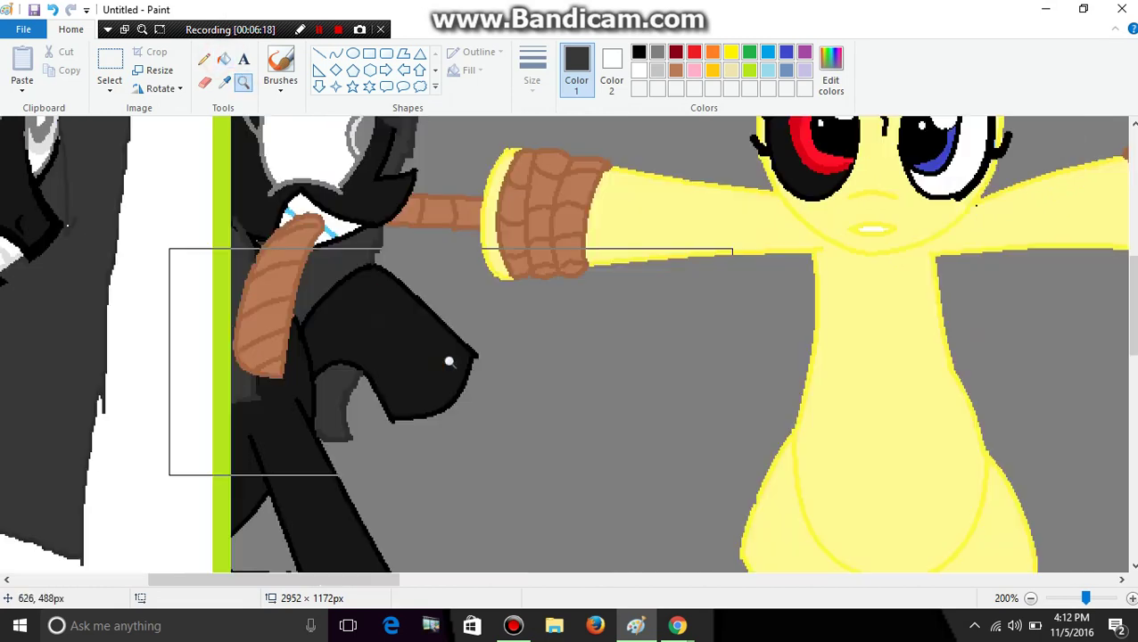
right_click(449, 361)
right_click(450, 361)
right_click(449, 361)
click(364, 333)
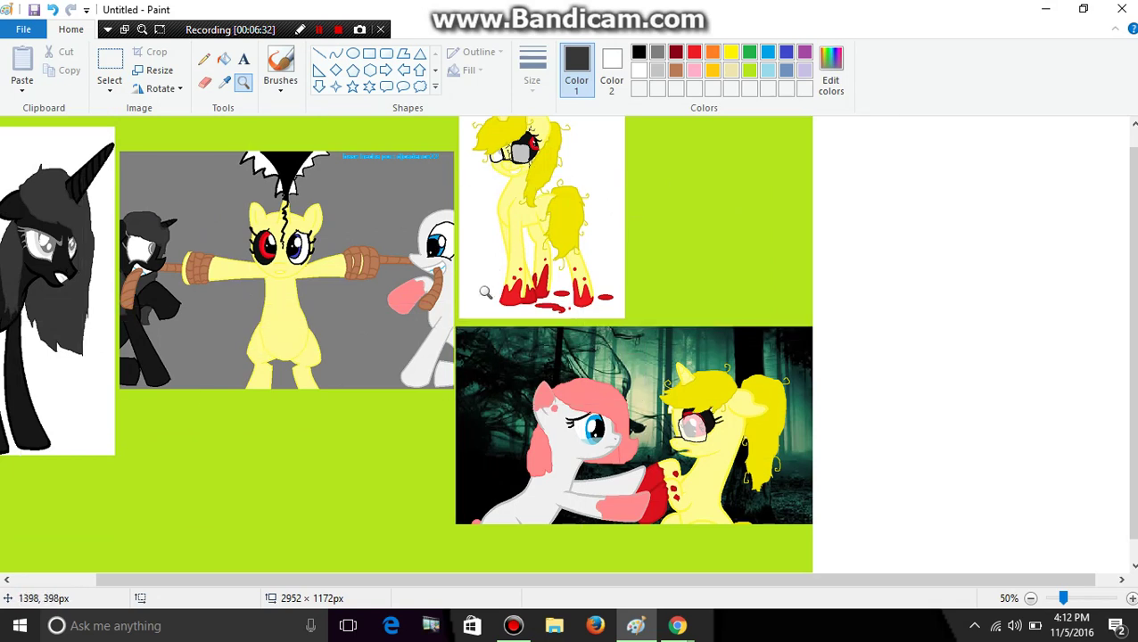
click(623, 479)
click(473, 424)
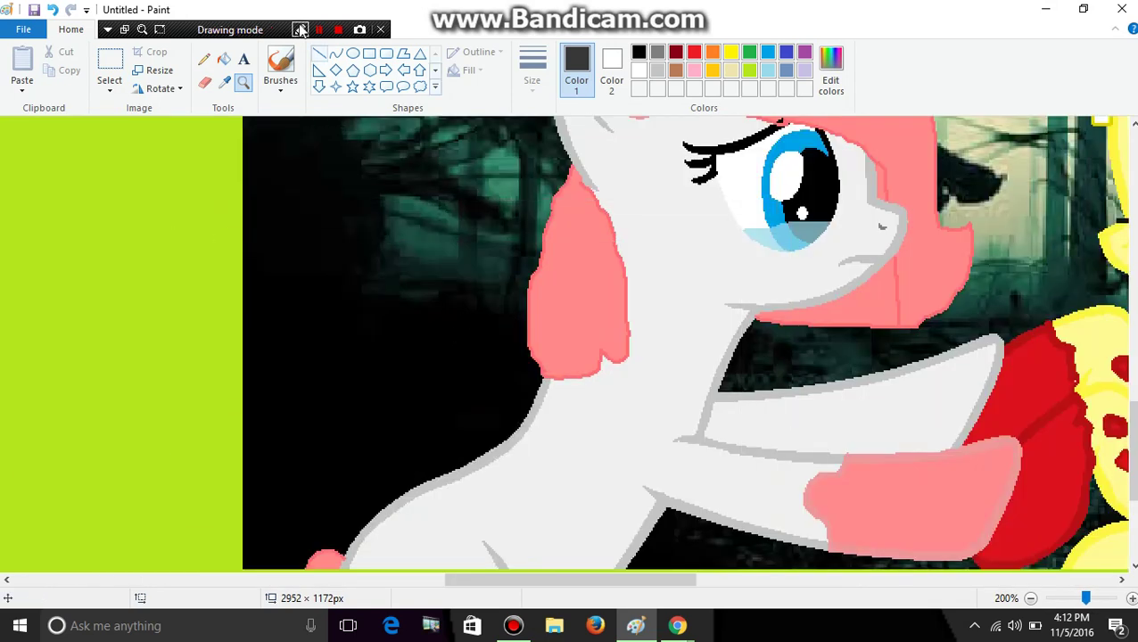
click(224, 82)
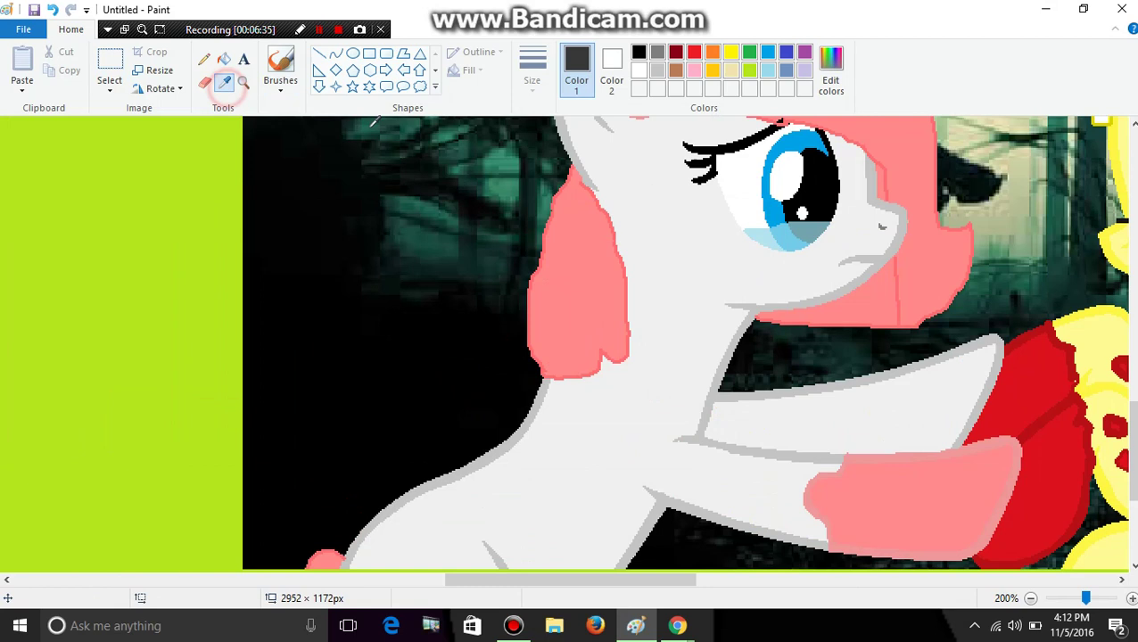
click(593, 182)
- Draw the pink mane outline over the white rope-pulling pony's head, across its eye and past its mouth to the picture's edge
drag(1133, 451, 1133, 255)
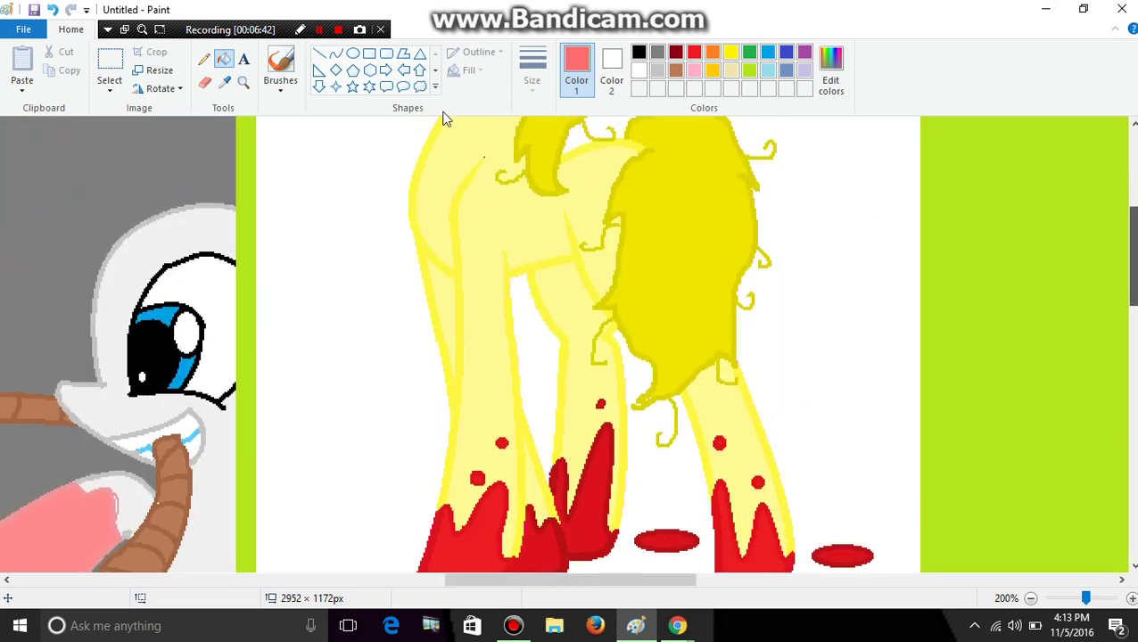
click(243, 82)
click(258, 307)
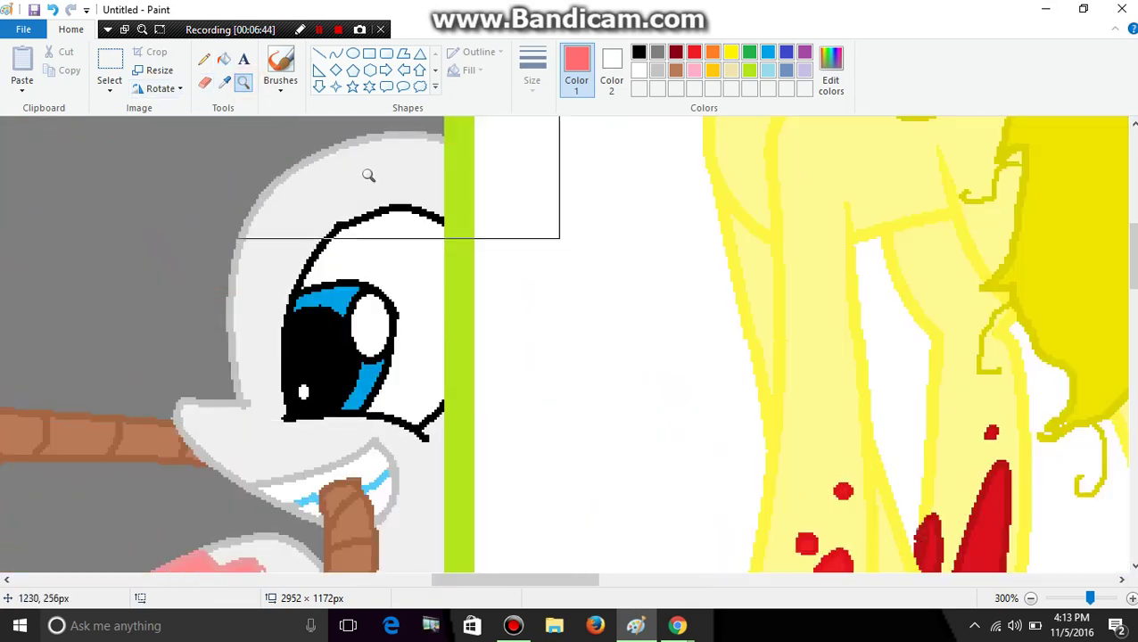
right_click(487, 319)
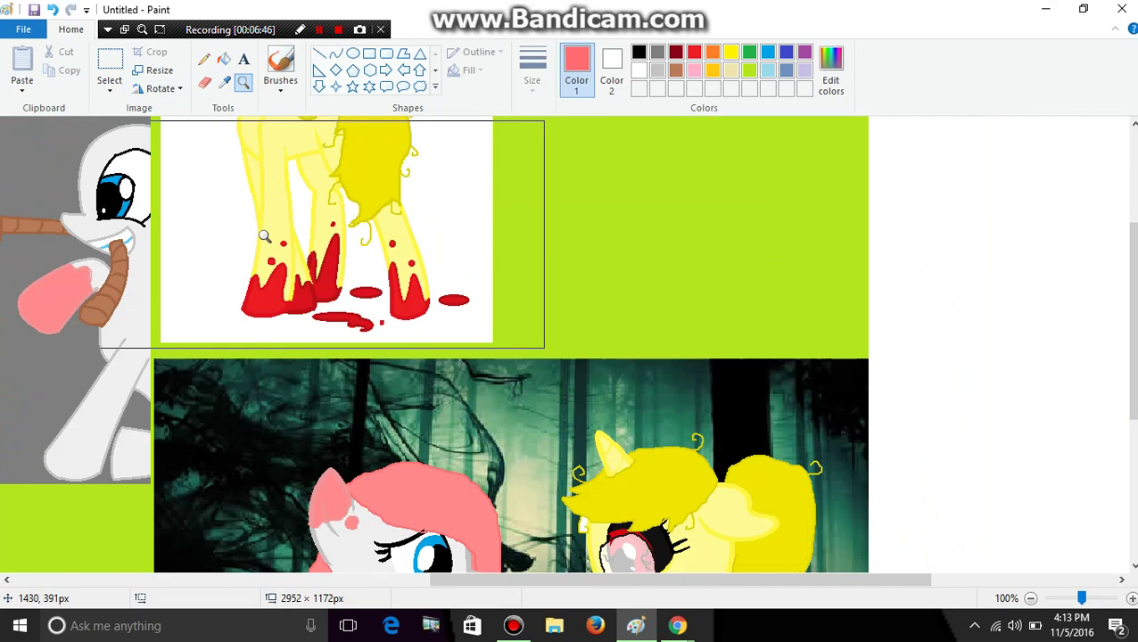
right_click(487, 319)
click(478, 249)
click(491, 255)
click(757, 359)
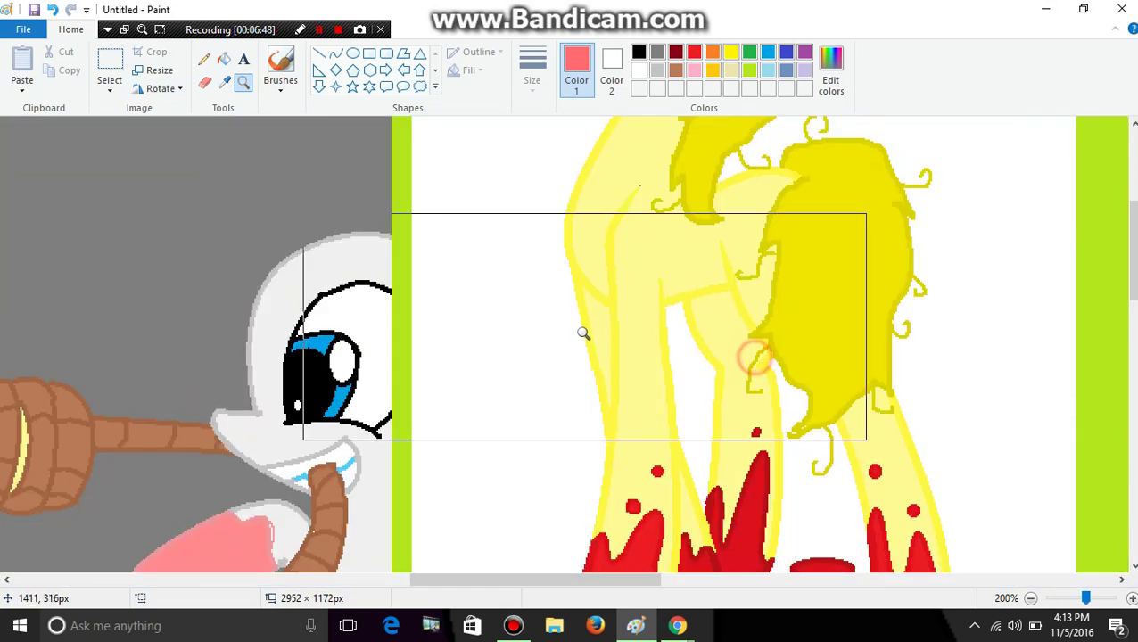
right_click(285, 293)
right_click(285, 293)
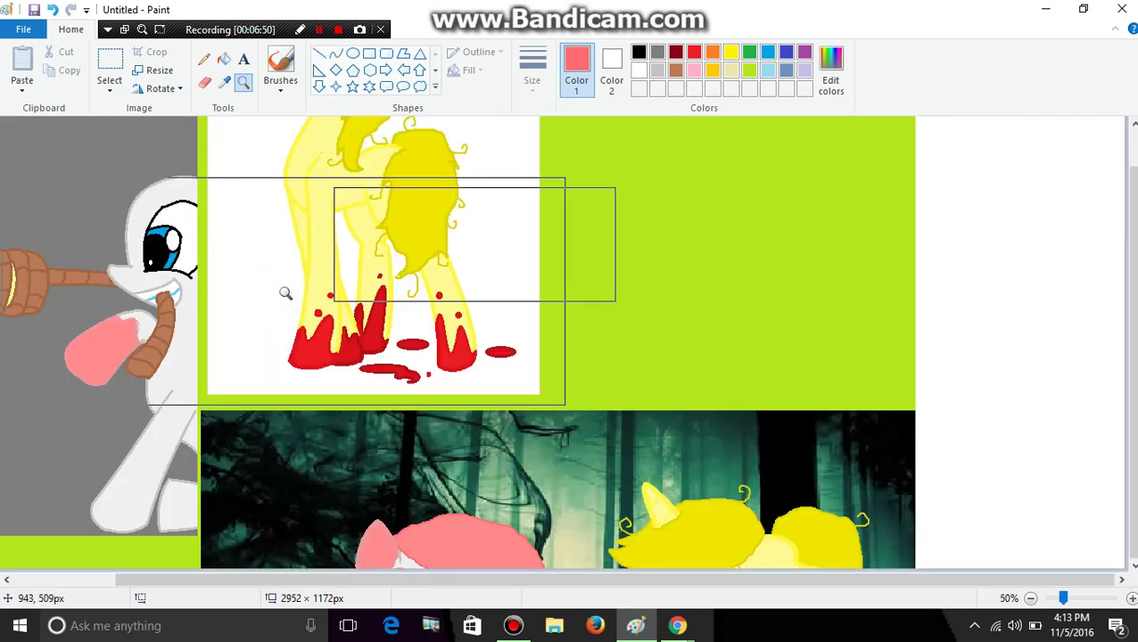
right_click(336, 291)
click(392, 222)
click(420, 241)
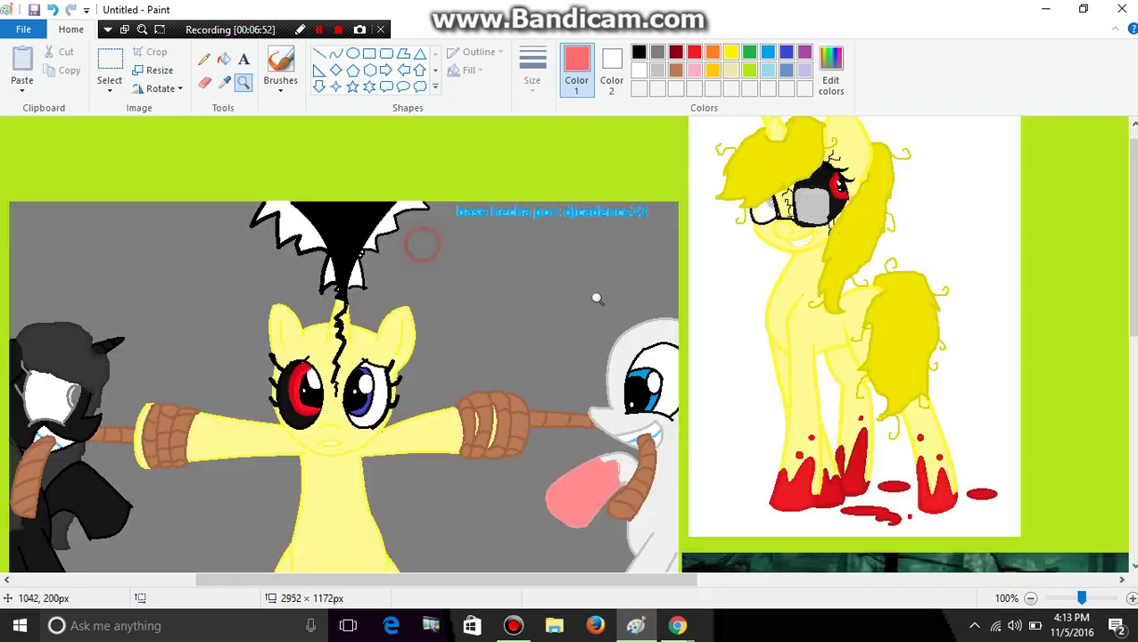
click(594, 316)
click(655, 406)
click(203, 59)
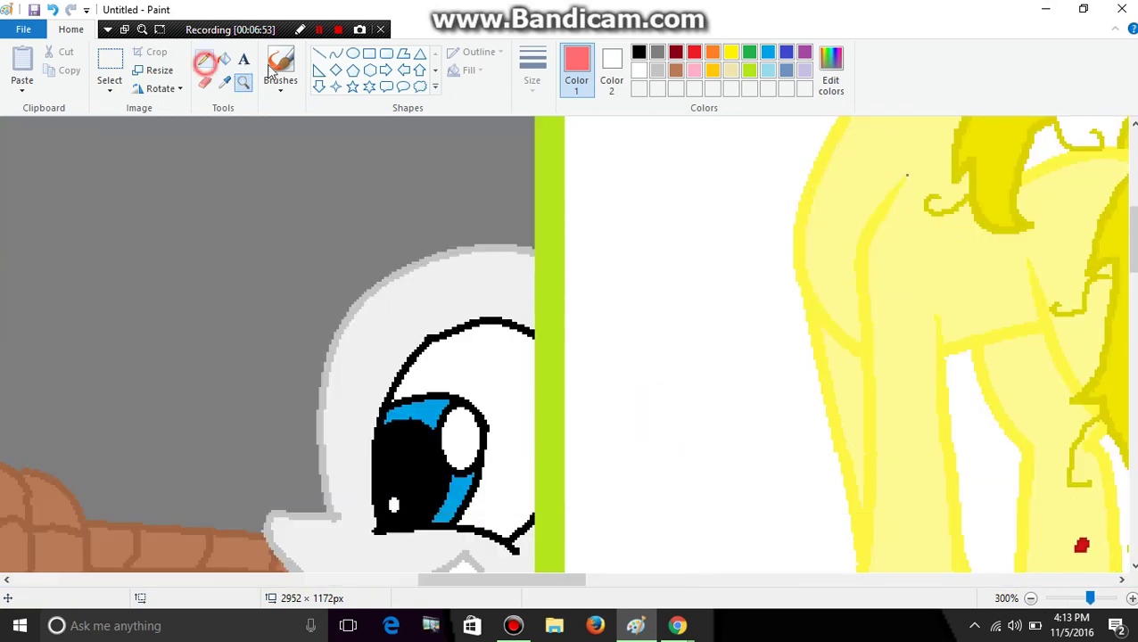
drag(537, 214, 448, 212)
drag(383, 226, 323, 272)
mouse_move(304, 340)
mouse_down()
mouse_move(470, 439)
mouse_move(490, 500)
mouse_move(481, 552)
mouse_up()
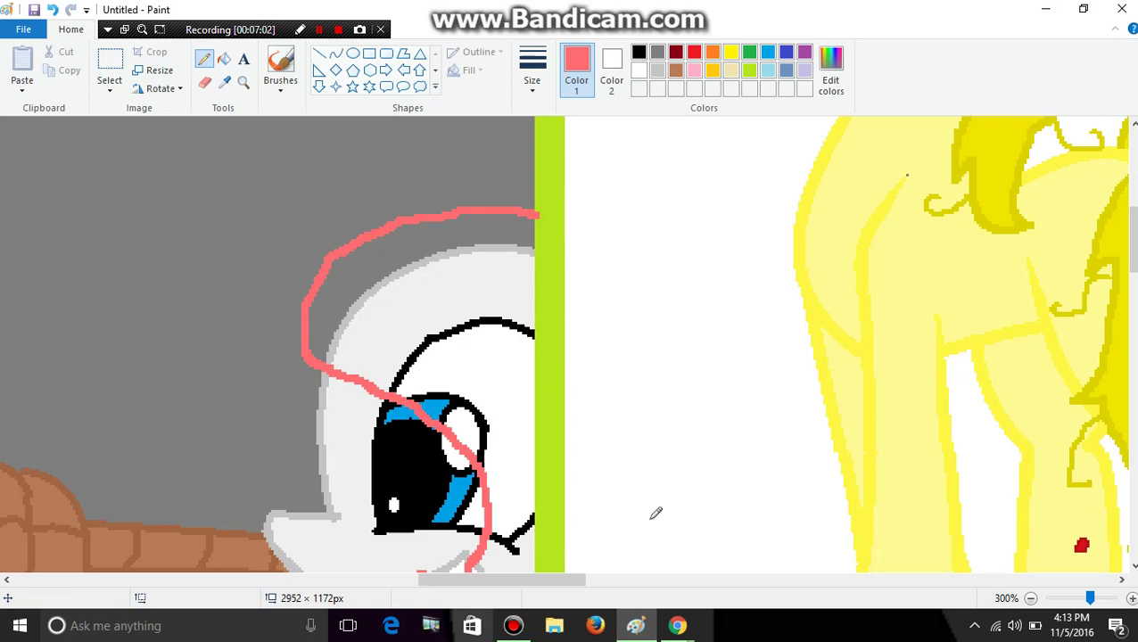
scroll(655, 513, down, 3)
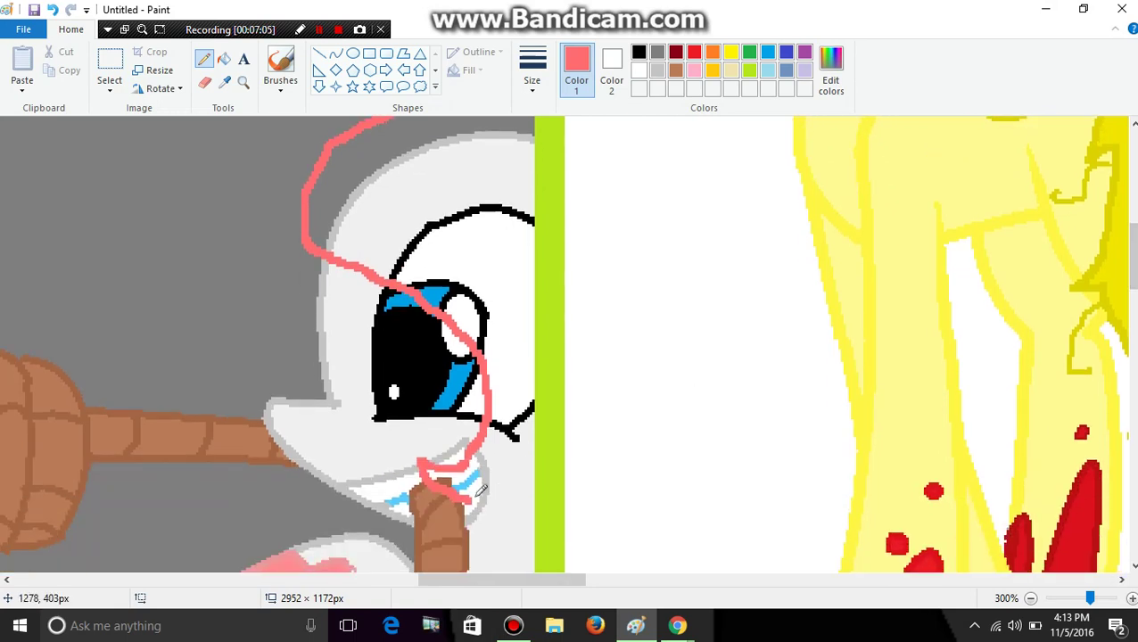
drag(470, 500, 515, 512)
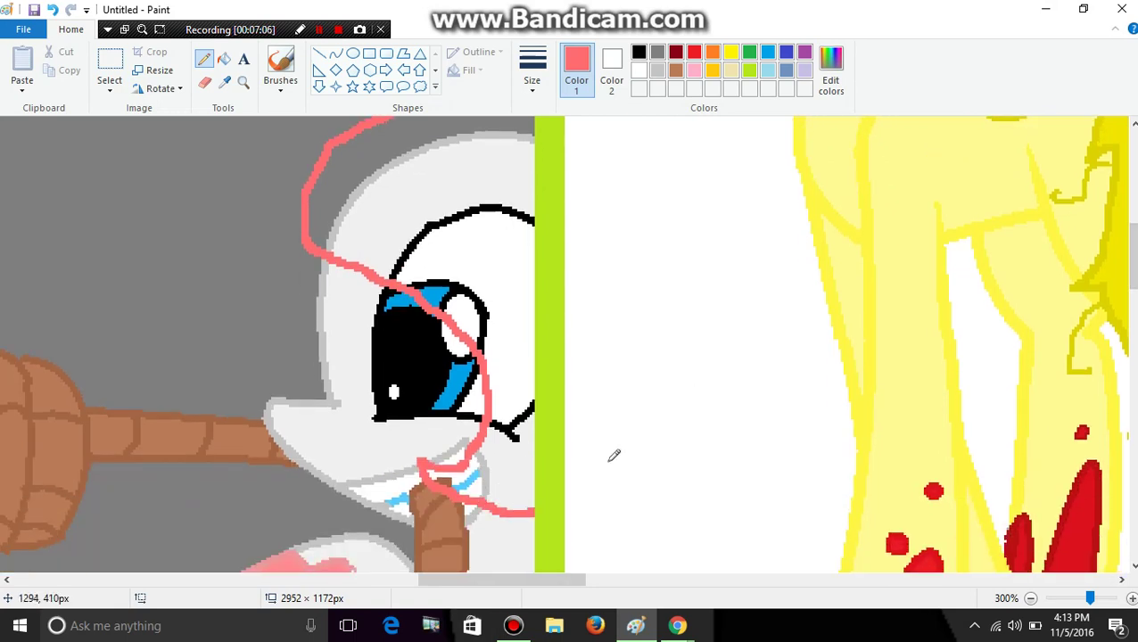
- Sample the lighter pink fill color from the hair of the white pony in the forest picture
scroll(975, 280, down, 20)
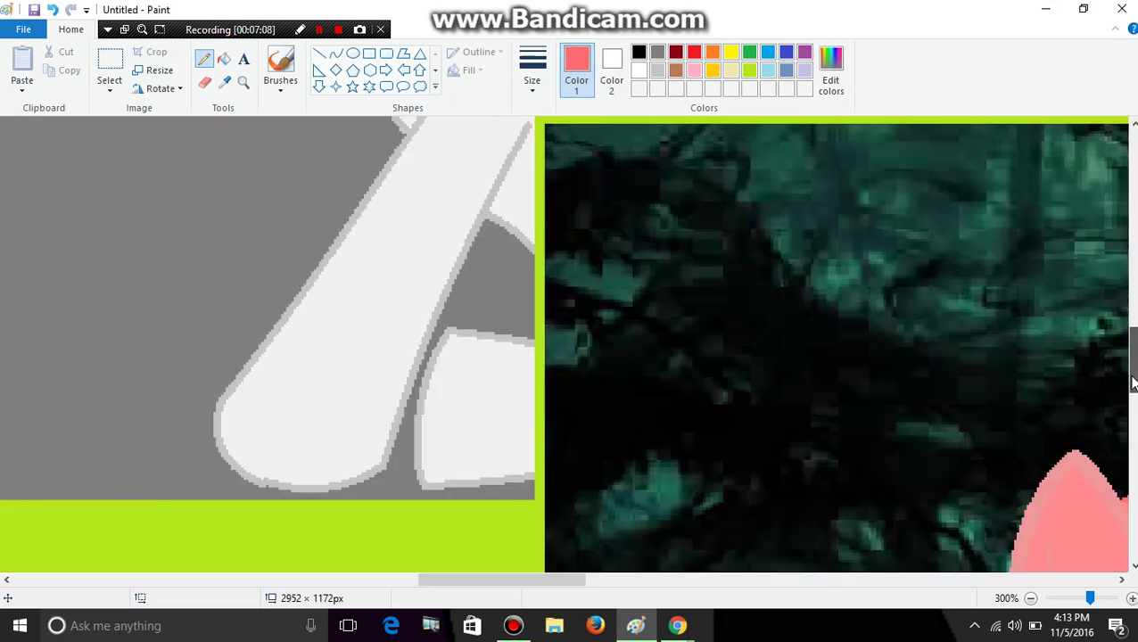
click(243, 82)
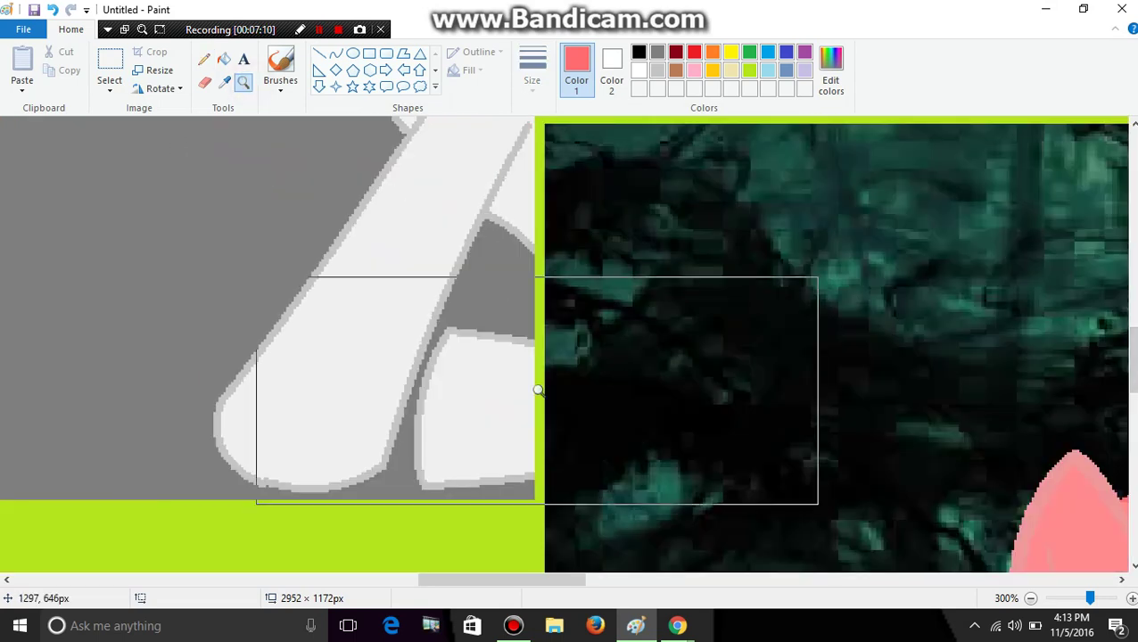
right_click(536, 390)
click(224, 82)
- Fill the outlined mane on the white rope-pulling pony's head with the light pink, including the parts of the eye it covers
click(243, 82)
click(522, 215)
click(548, 280)
click(413, 330)
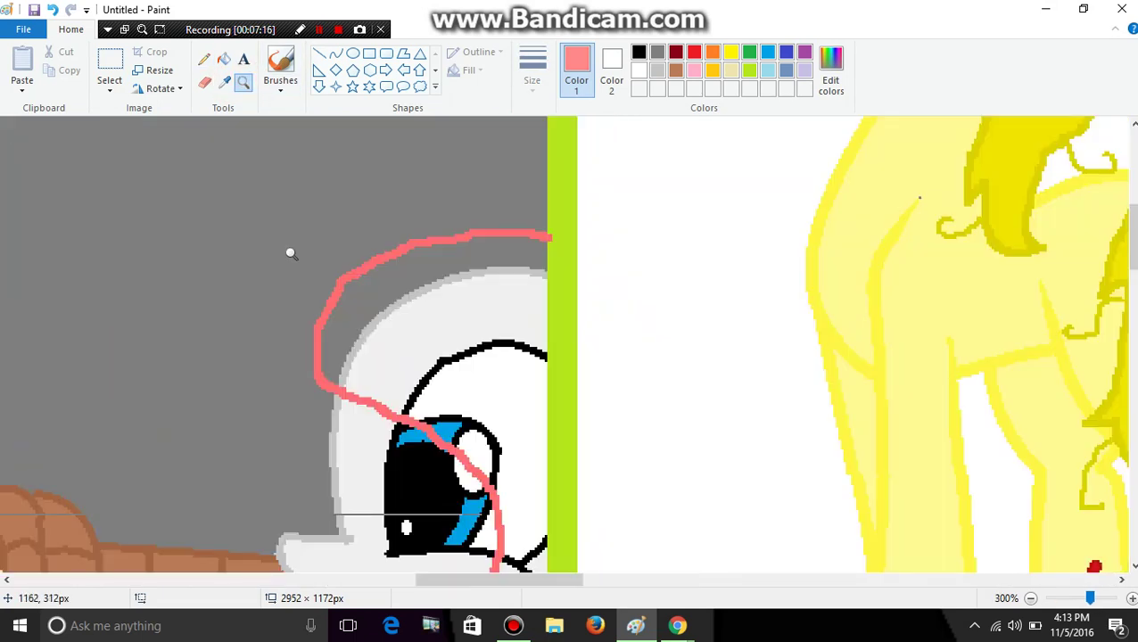
click(224, 59)
click(491, 254)
click(491, 266)
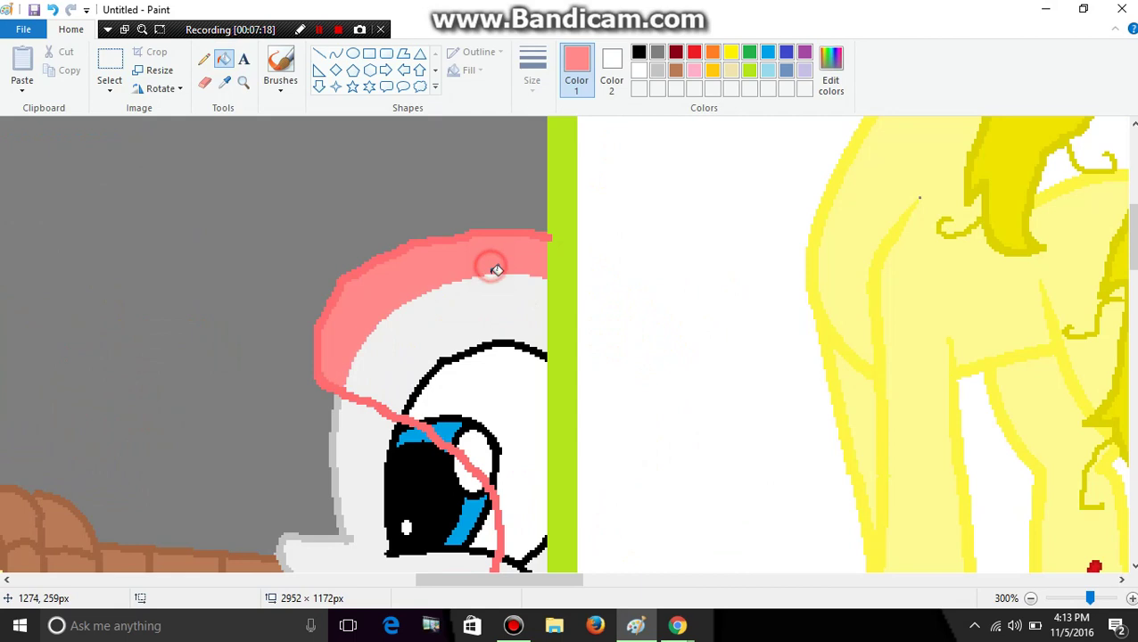
click(492, 309)
click(488, 341)
click(486, 370)
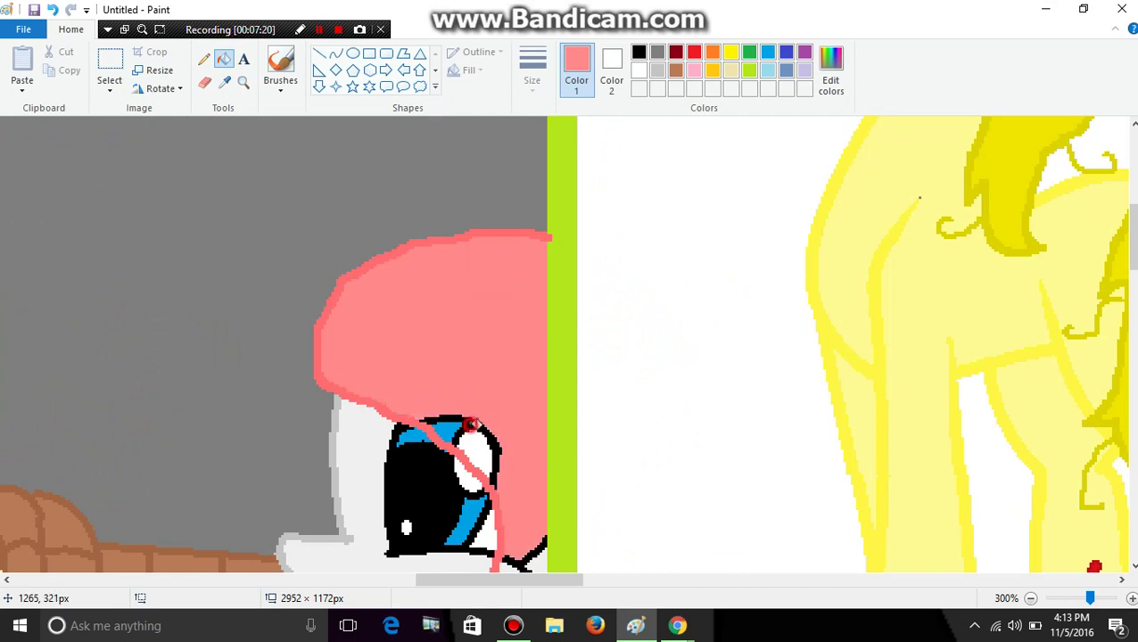
click(450, 425)
click(468, 437)
click(527, 562)
- Fill the remaining mane areas around the white rope-pulling pony's mouth with light pink
click(243, 81)
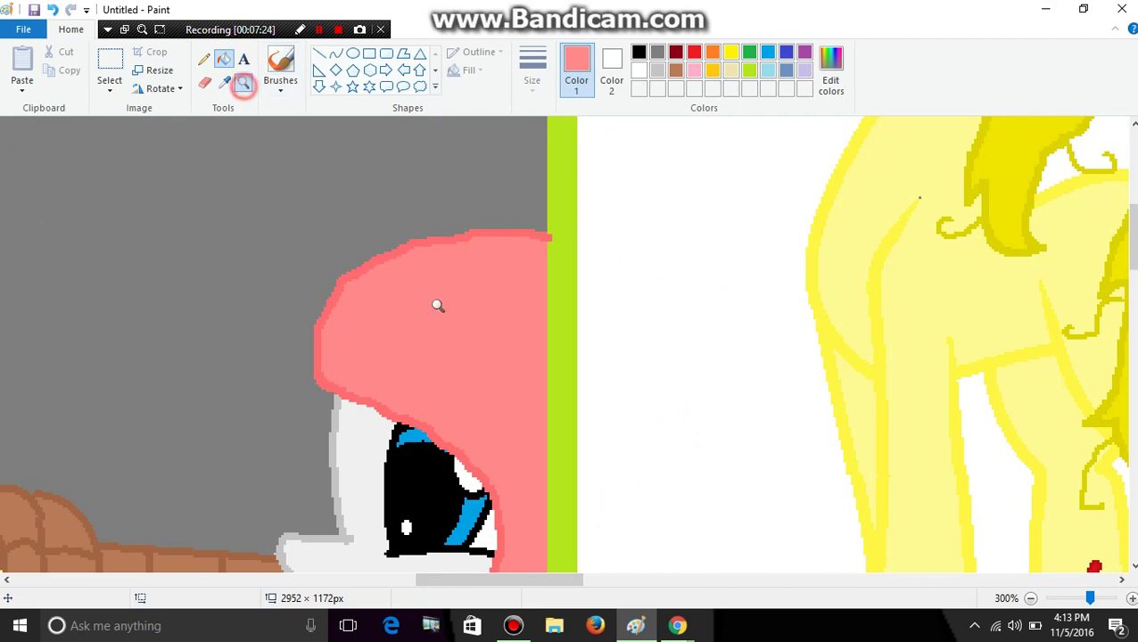
right_click(520, 444)
right_click(455, 446)
click(464, 333)
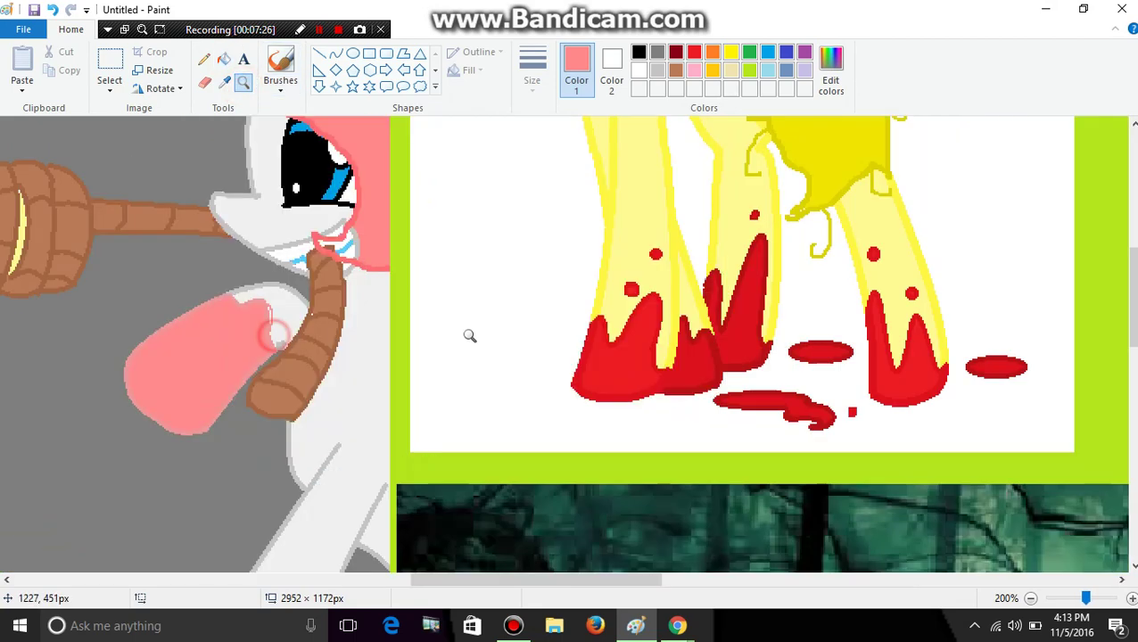
click(381, 279)
click(223, 59)
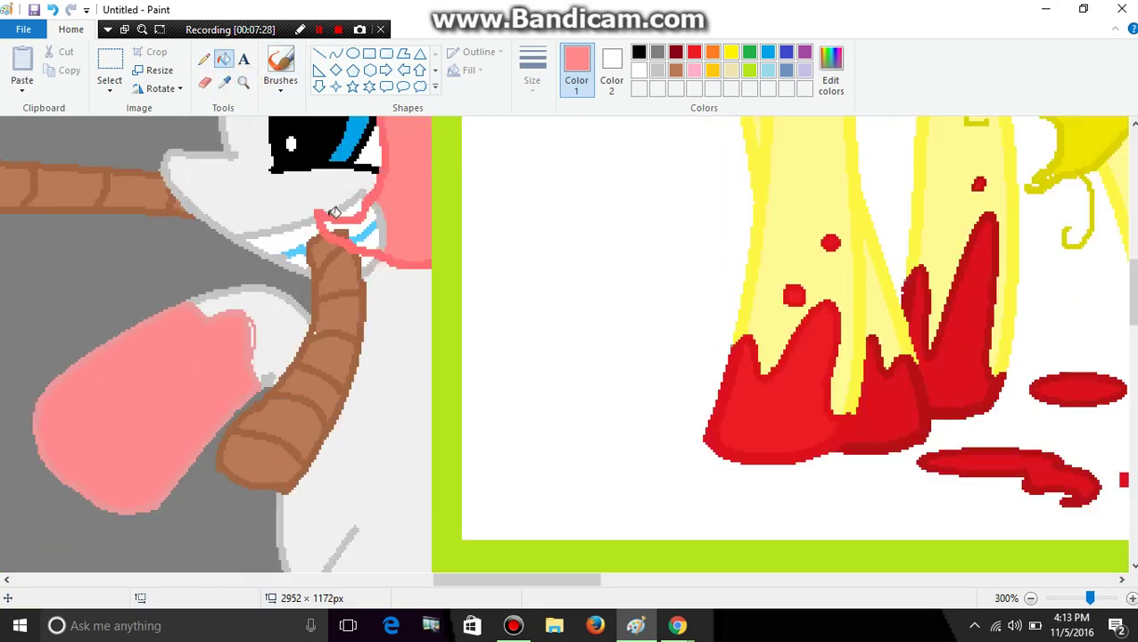
click(348, 227)
click(366, 230)
click(379, 232)
- Sample the dark yellow outline color from the hair of the yellow reference pony with glasses
click(242, 82)
right_click(395, 298)
right_click(395, 298)
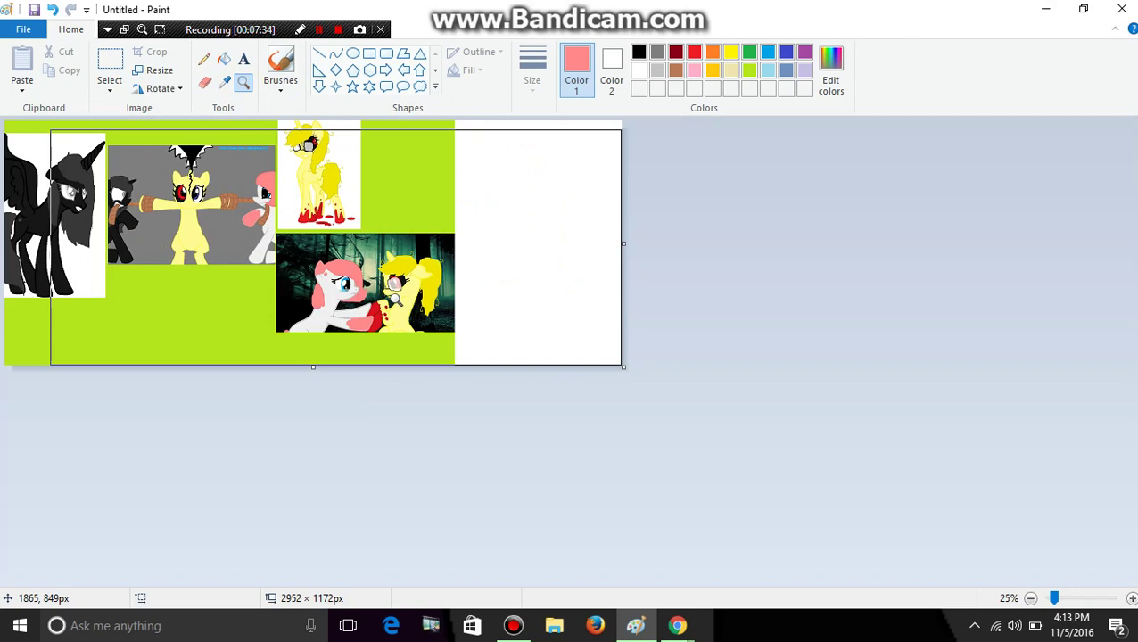
click(287, 232)
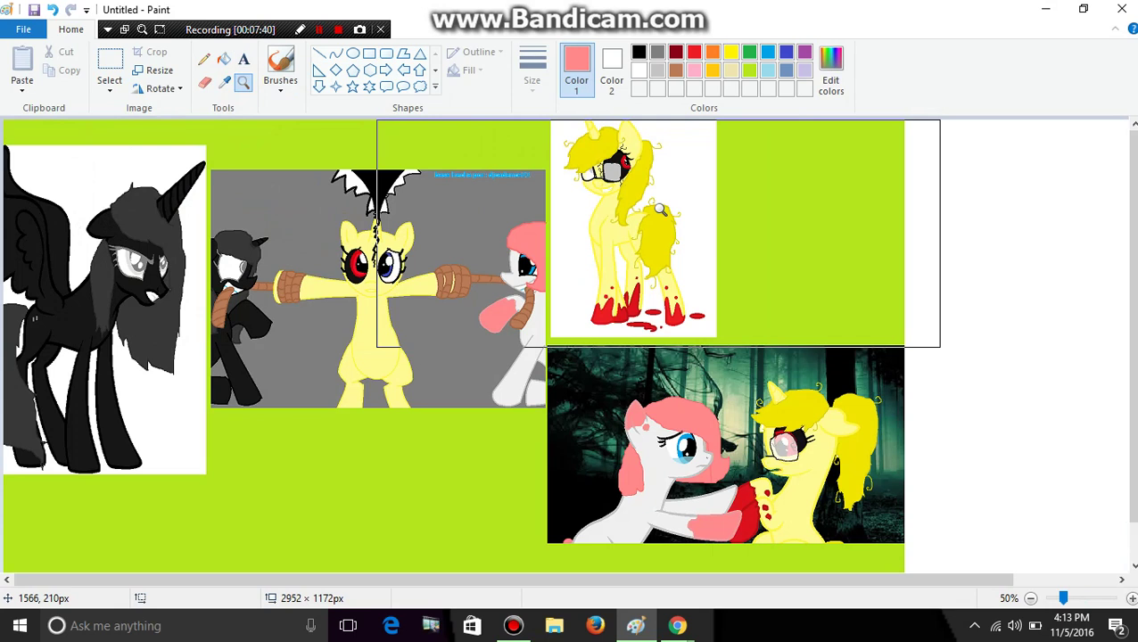
click(658, 209)
click(421, 209)
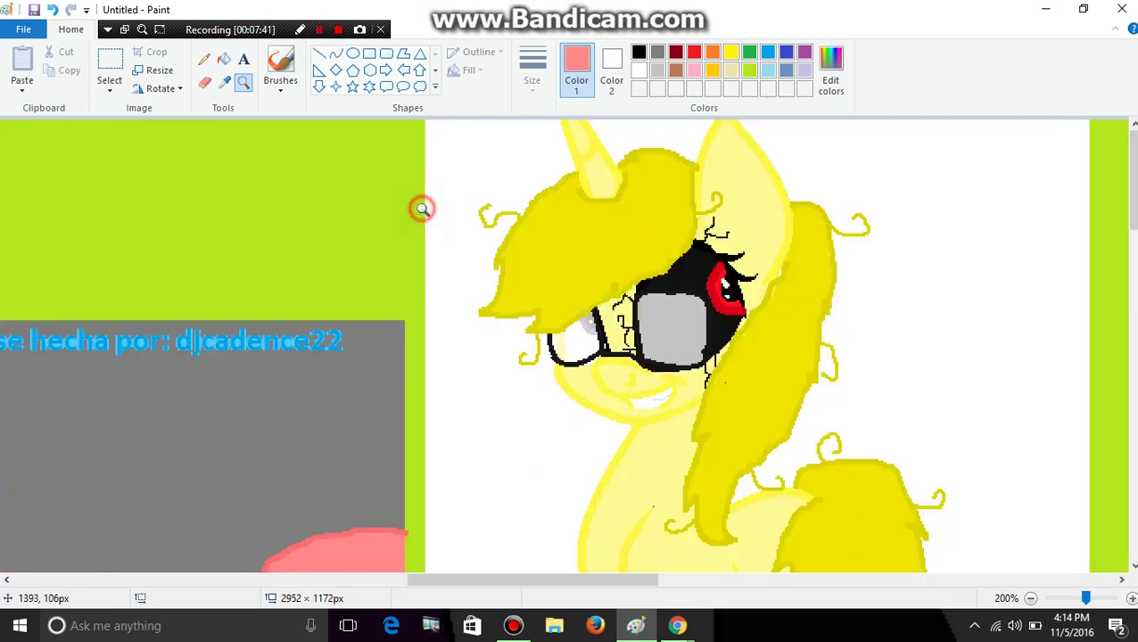
click(493, 231)
click(224, 82)
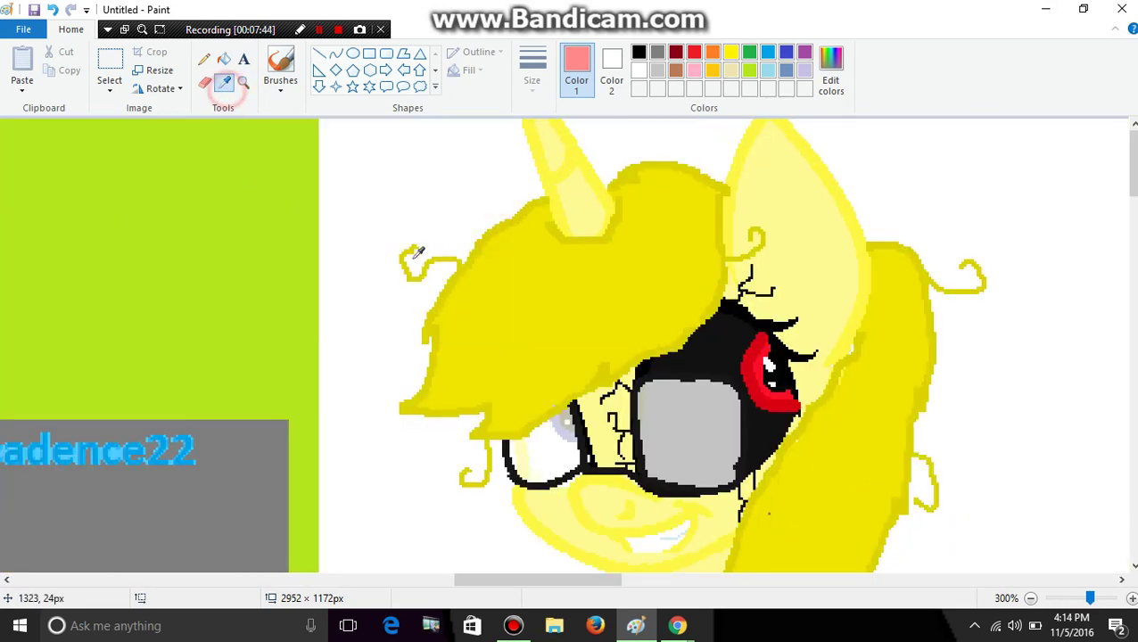
click(459, 270)
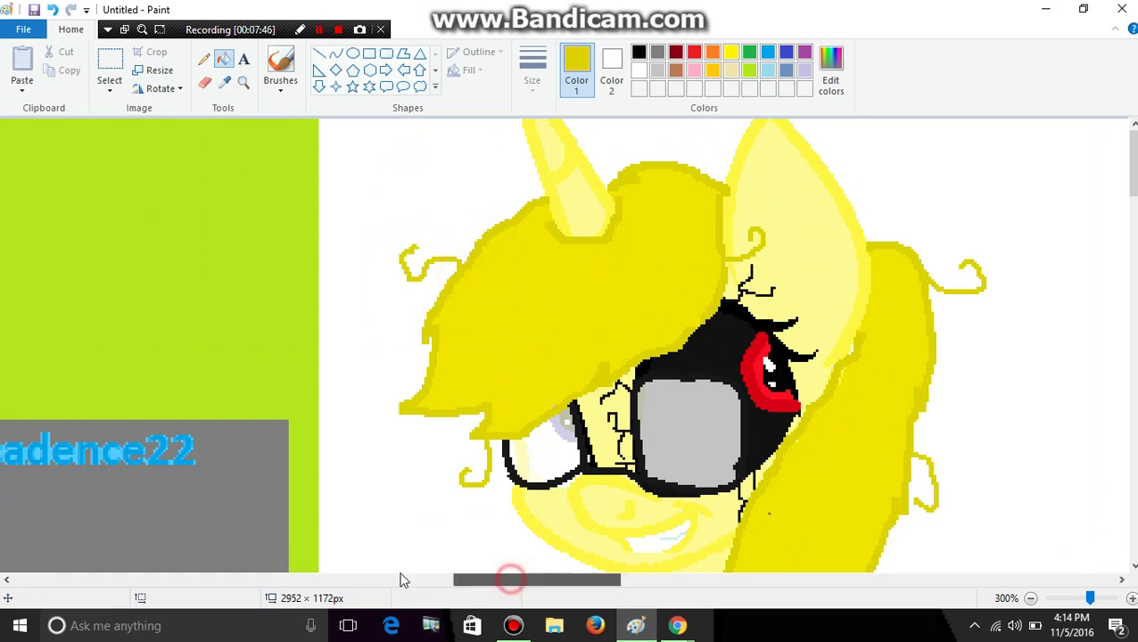
- Draw a dark yellow mane outline on the tied yellow pony from the horn around the red-eye side to the black crack
drag(509, 579, 349, 562)
scroll(465, 553, down, 10)
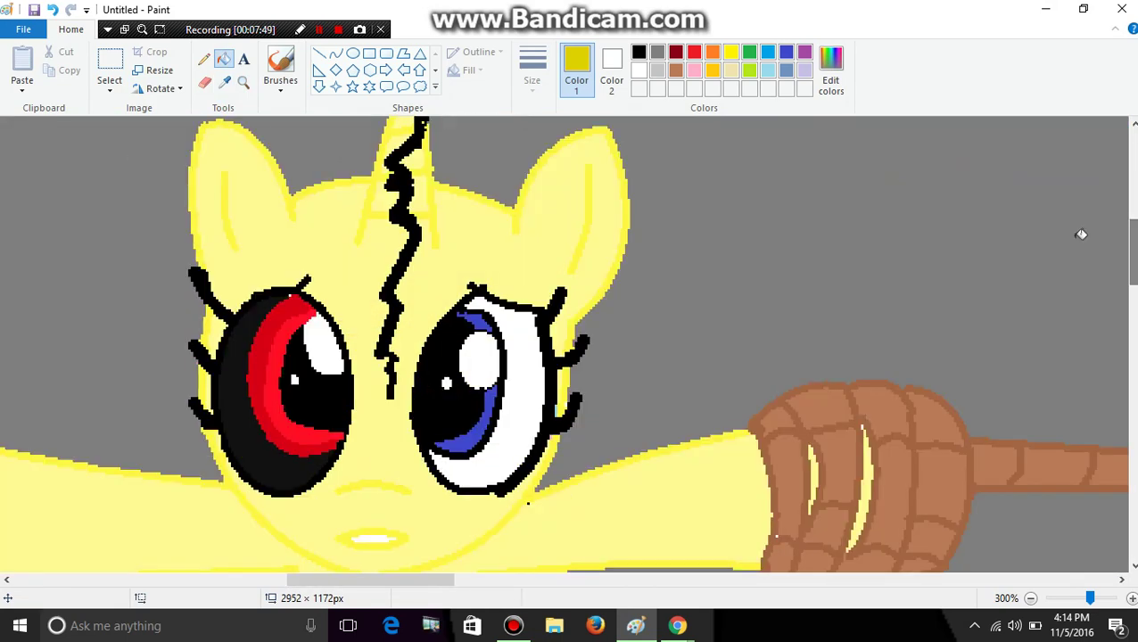
click(203, 59)
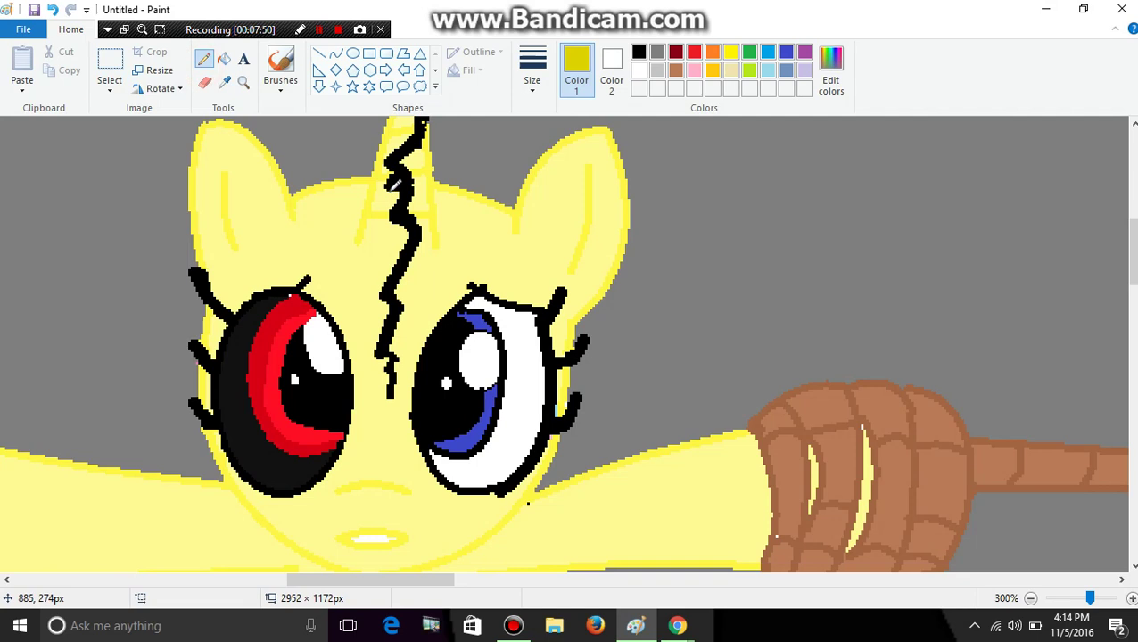
mouse_move(385, 151)
mouse_down()
mouse_move(304, 158)
mouse_move(275, 182)
mouse_move(268, 218)
mouse_up()
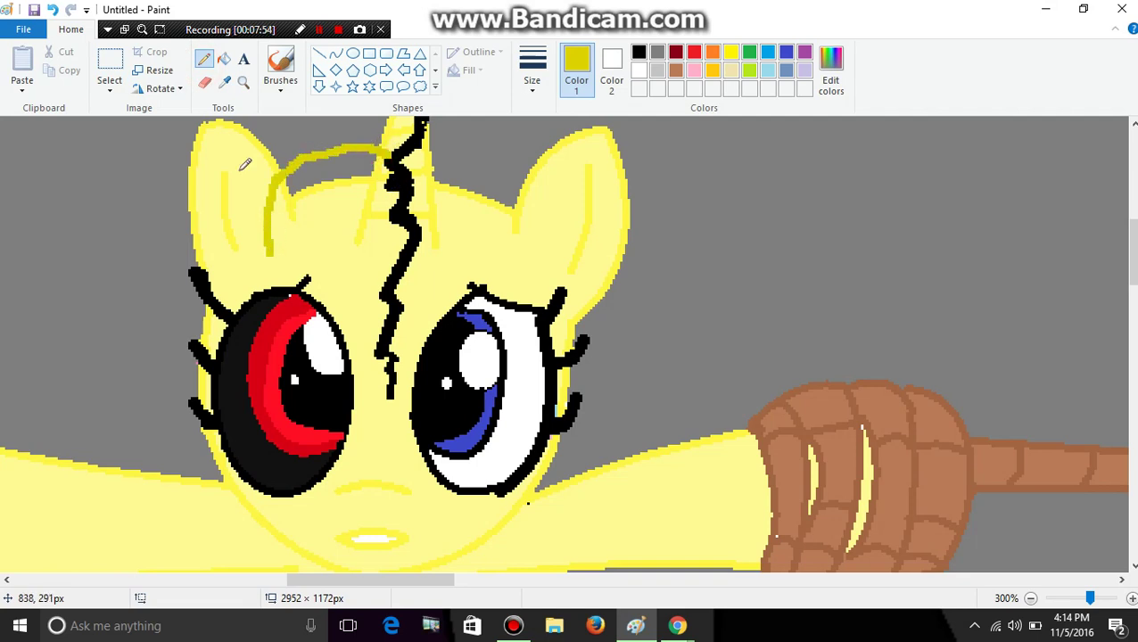
click(53, 9)
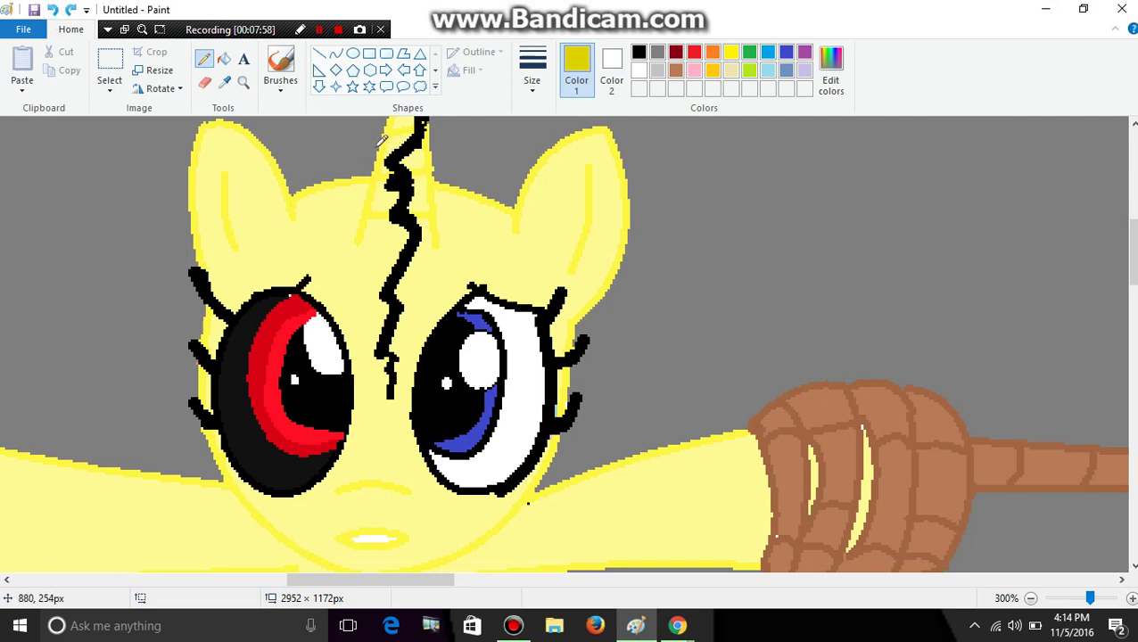
mouse_move(385, 152)
mouse_down()
mouse_move(323, 146)
mouse_move(279, 165)
mouse_move(255, 236)
mouse_move(260, 281)
mouse_move(263, 270)
mouse_move(291, 297)
mouse_move(333, 304)
mouse_up()
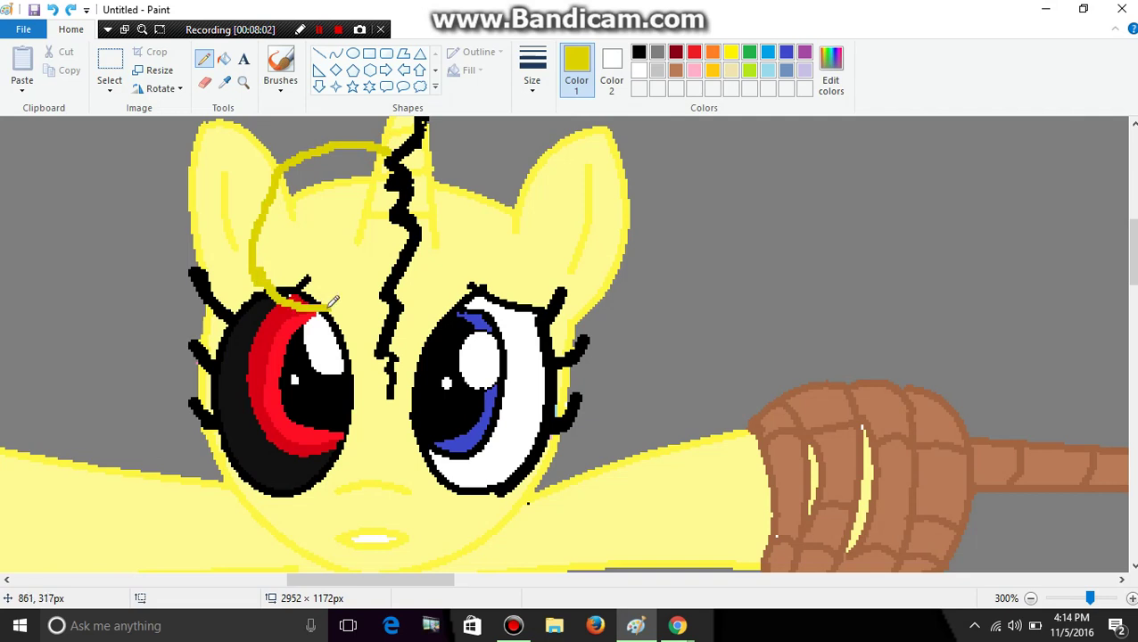
mouse_move(351, 342)
mouse_down()
mouse_move(337, 374)
mouse_move(384, 346)
mouse_up()
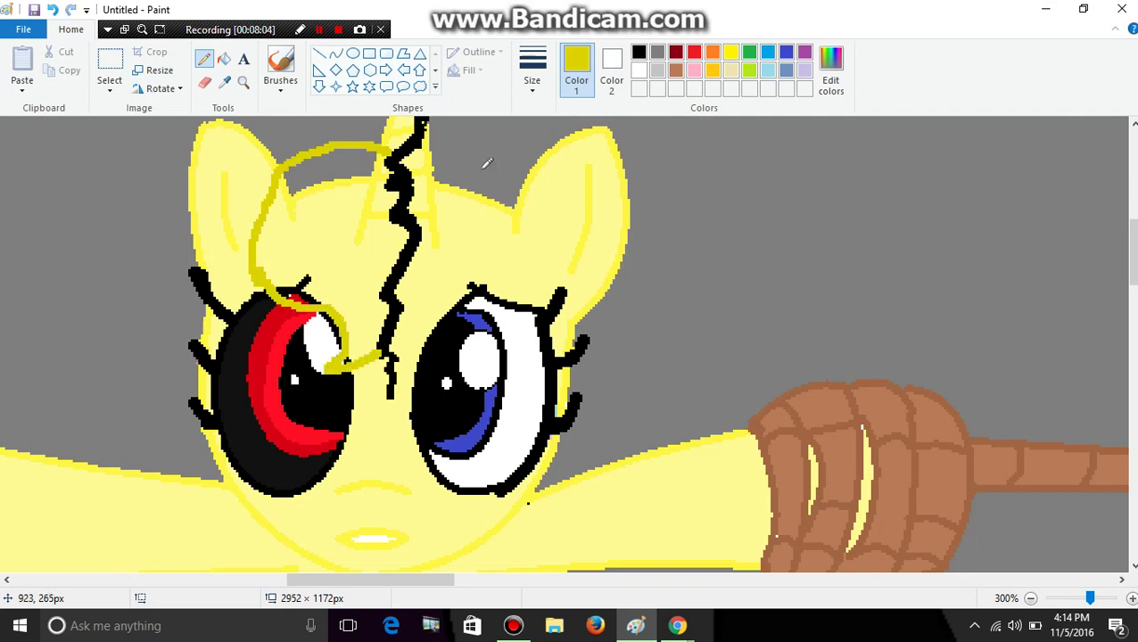
- Outline the tied pony's mane over the blue-eye side and add raised hair outlines on both sides of the horn in dark yellow
mouse_move(416, 146)
mouse_down()
mouse_move(452, 152)
mouse_move(521, 175)
mouse_move(535, 281)
mouse_up()
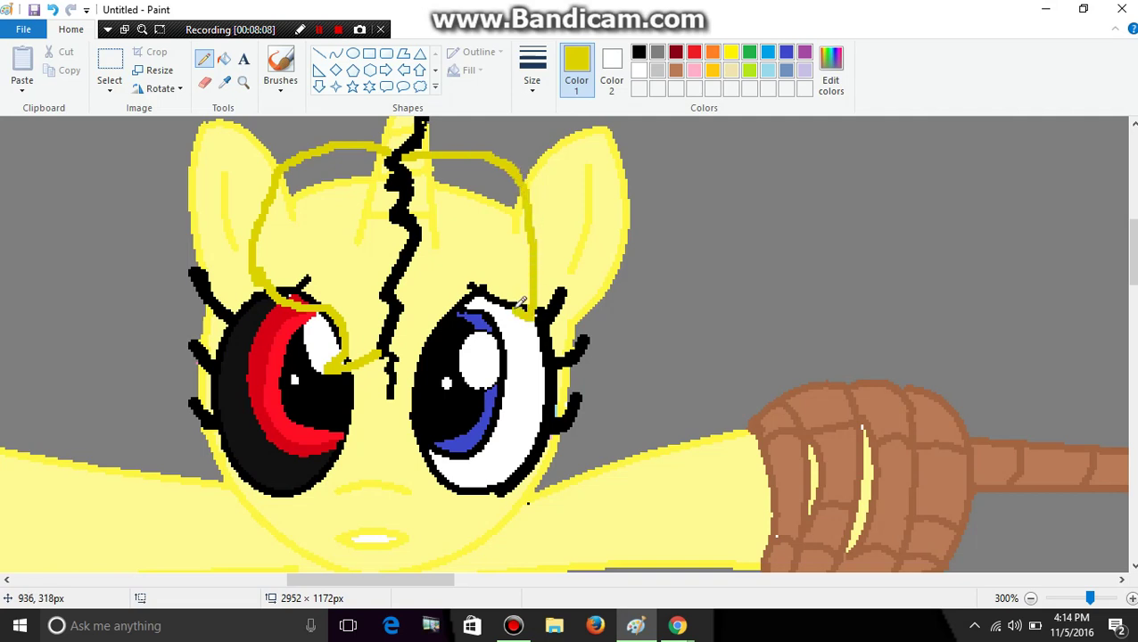
drag(478, 315, 421, 351)
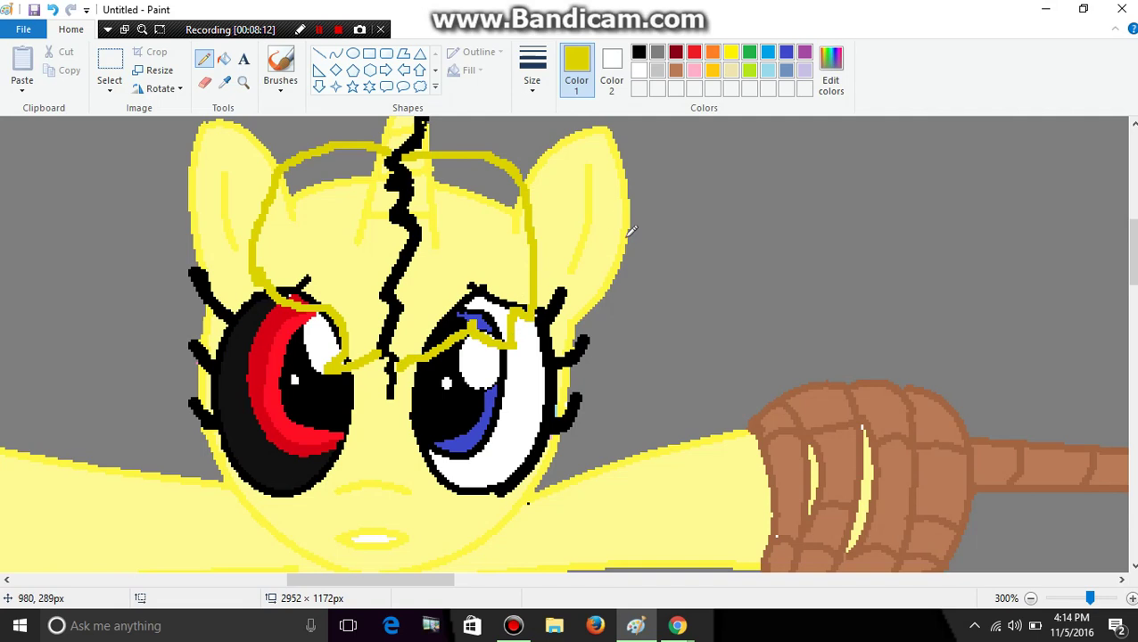
scroll(528, 504, up, 3)
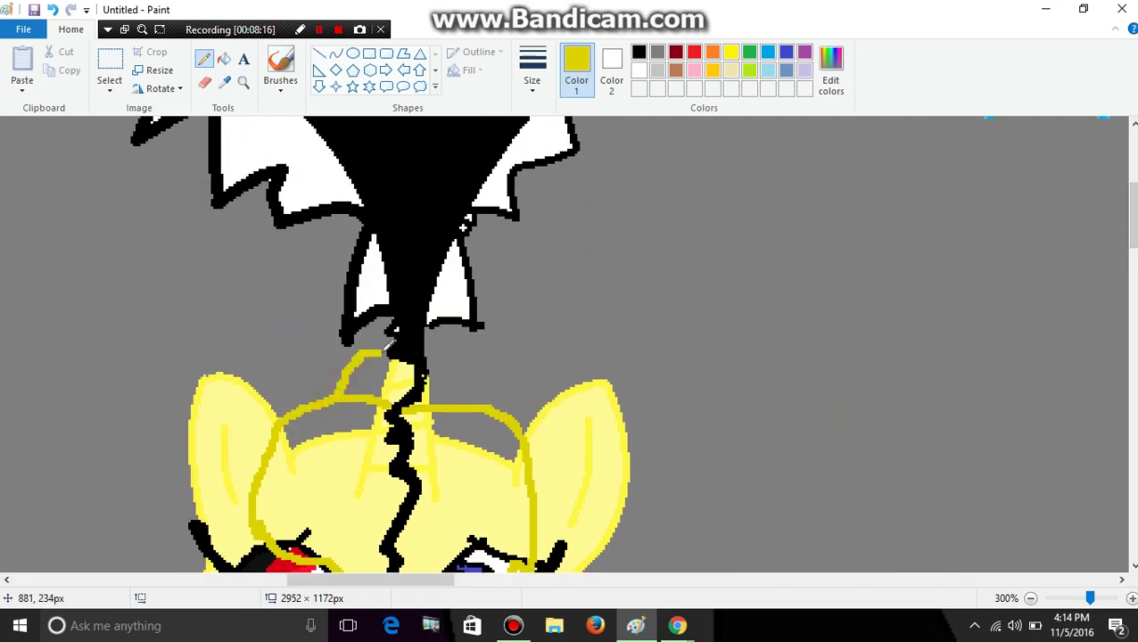
drag(424, 355, 467, 378)
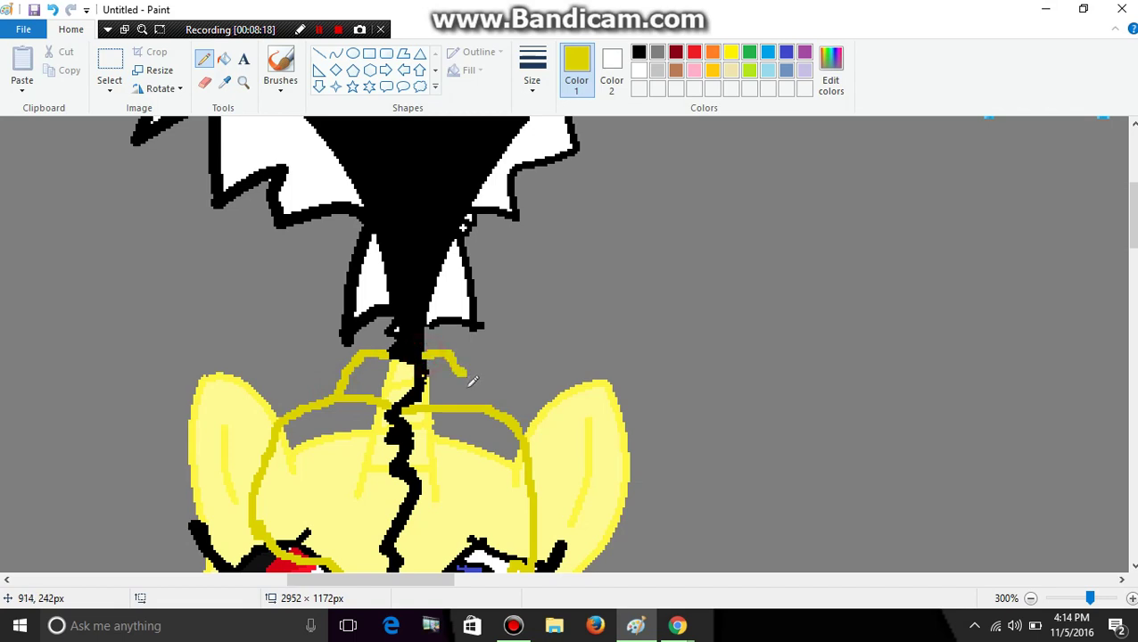
- Draw a dark yellow tail line between the tied yellow pony's hind legs
drag(1129, 223, 1126, 389)
click(330, 284)
mouse_move(330, 284)
mouse_down()
mouse_move(348, 368)
mouse_move(371, 397)
mouse_up()
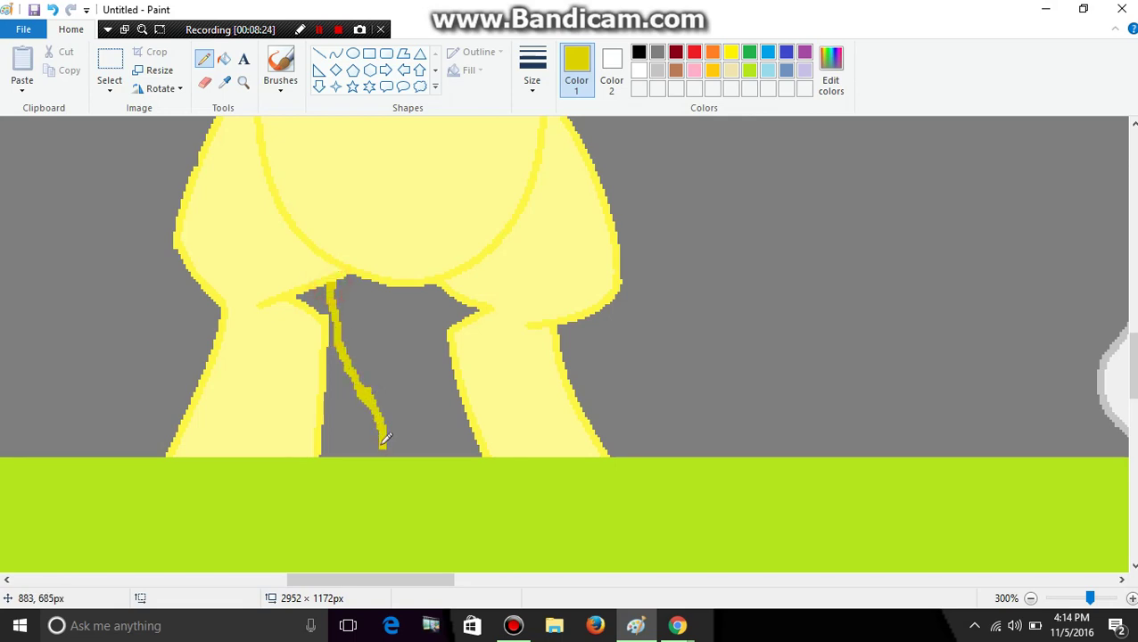
drag(1130, 366, 1135, 250)
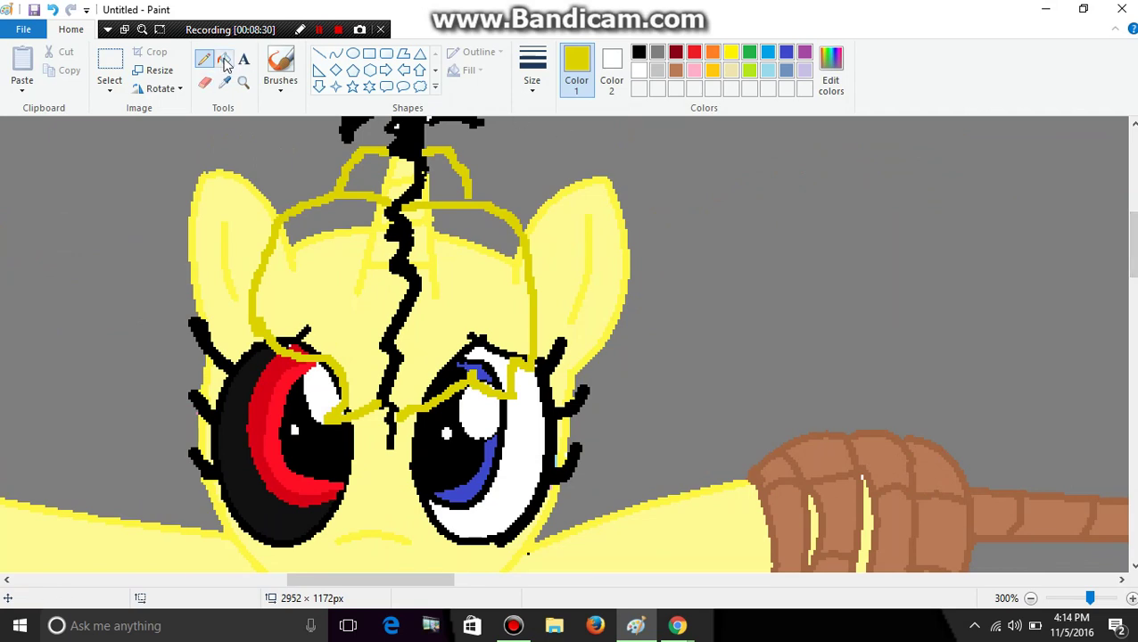
- Draw thin curly hair strands in dark yellow beside the tied pony's ear on the red-eye side and across the red eye
click(528, 84)
click(553, 114)
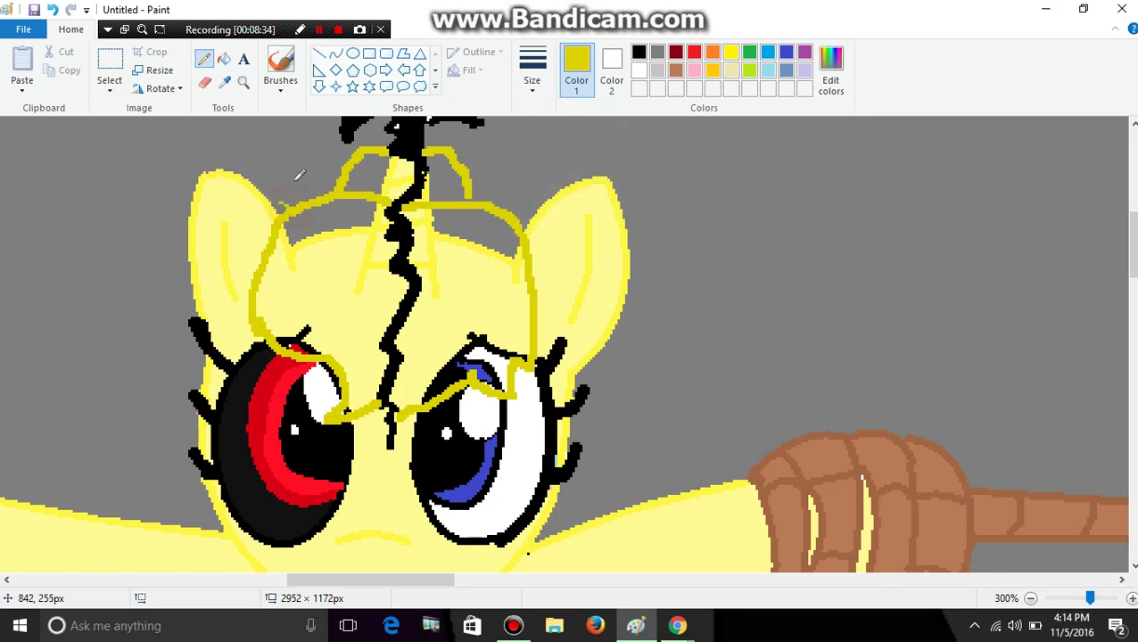
drag(257, 350, 264, 369)
mouse_move(340, 367)
mouse_down()
mouse_move(326, 394)
mouse_move(283, 378)
mouse_up()
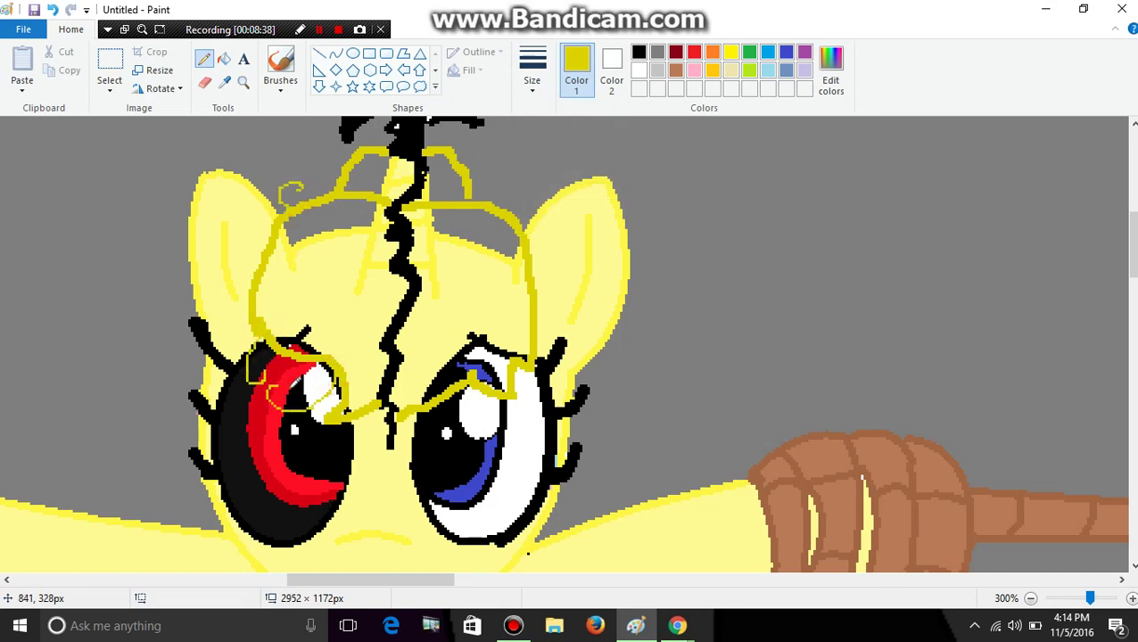
- Sample the bright yellow hair color from the reference pony's tail and fill the tied yellow pony's tail with it
click(242, 82)
right_click(414, 366)
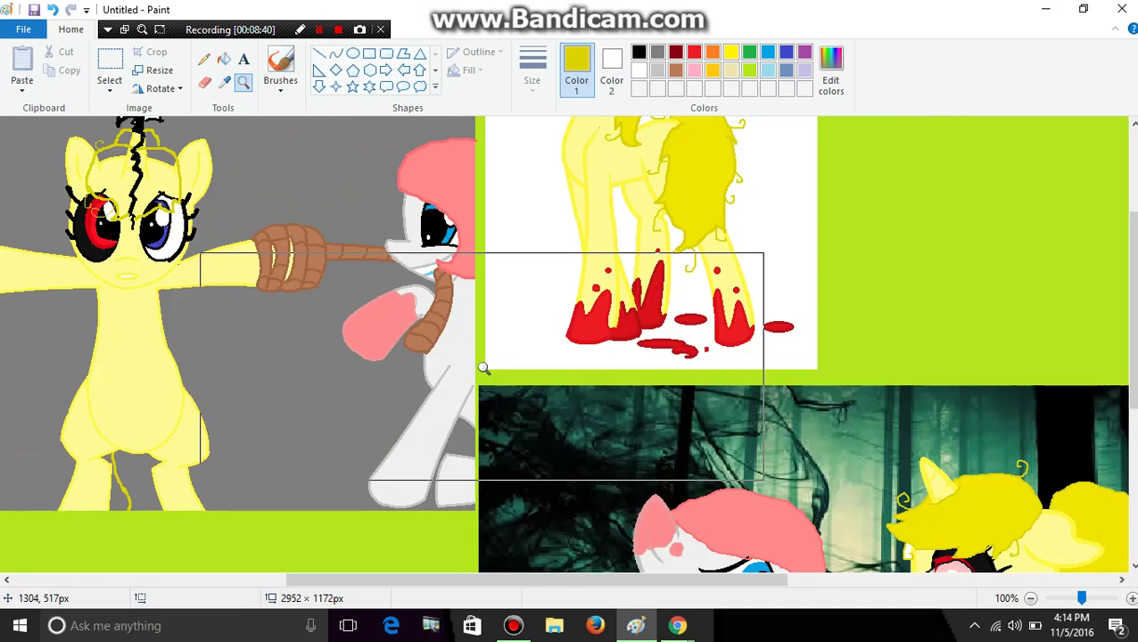
click(203, 59)
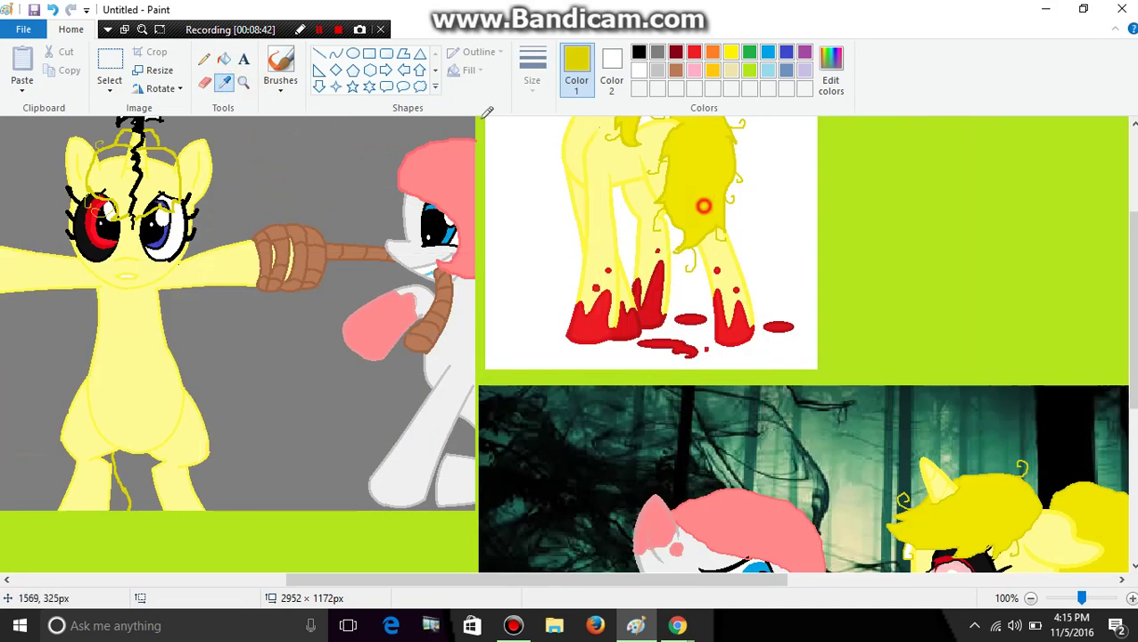
click(223, 60)
click(124, 477)
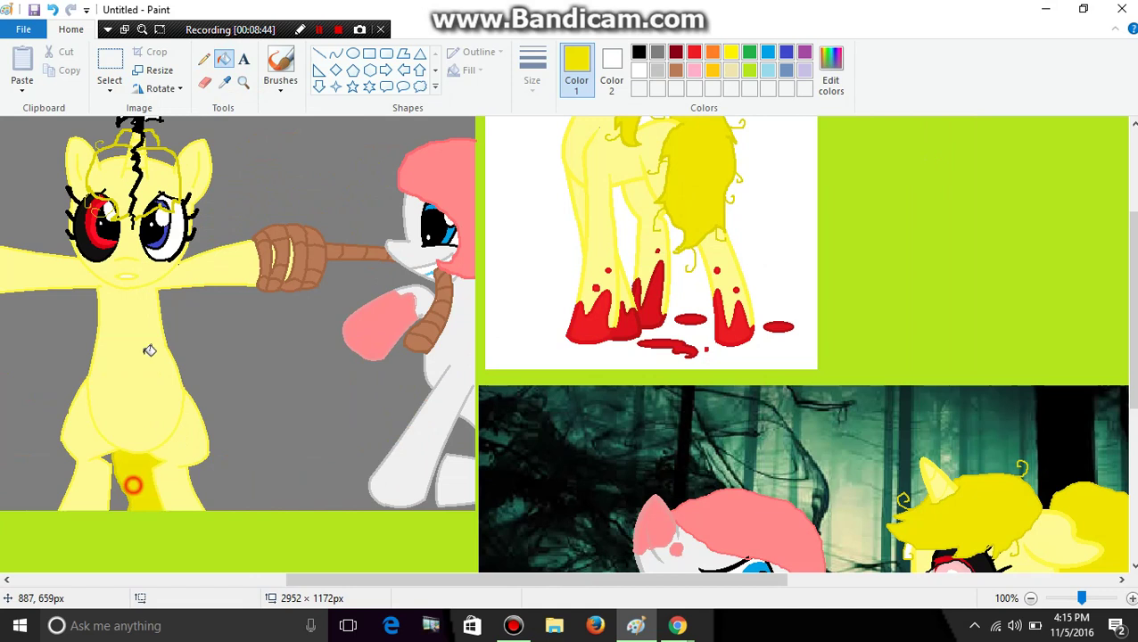
- Fill both halves of the tied pony's mane and the raised hair beside the horn with bright yellow, undoing the fill that spills into the background
click(118, 161)
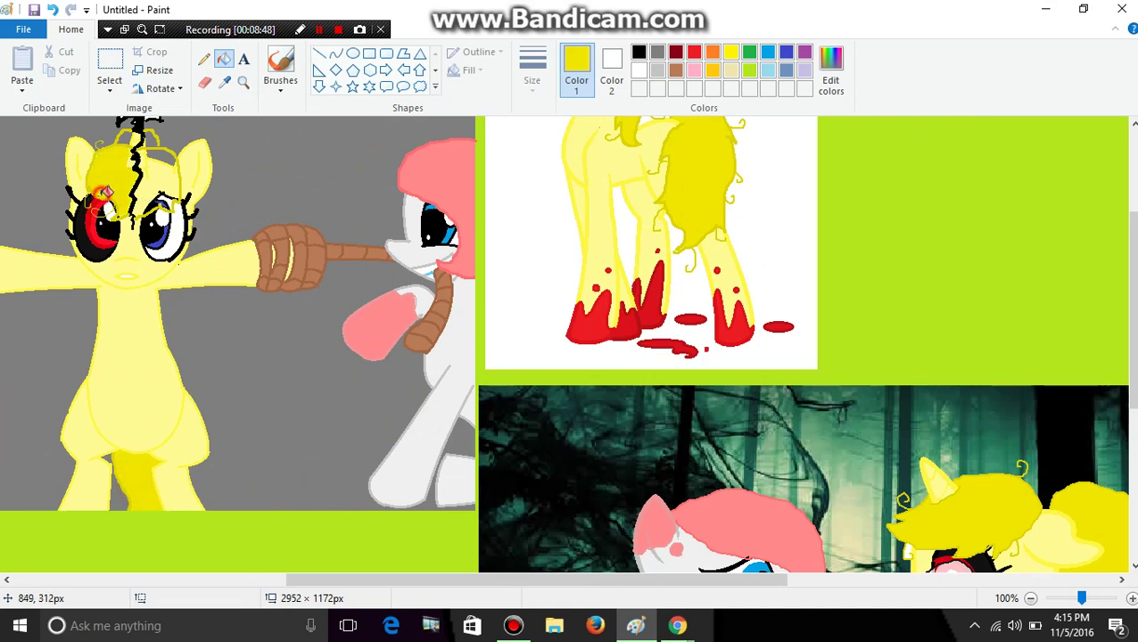
click(166, 174)
click(144, 158)
click(132, 162)
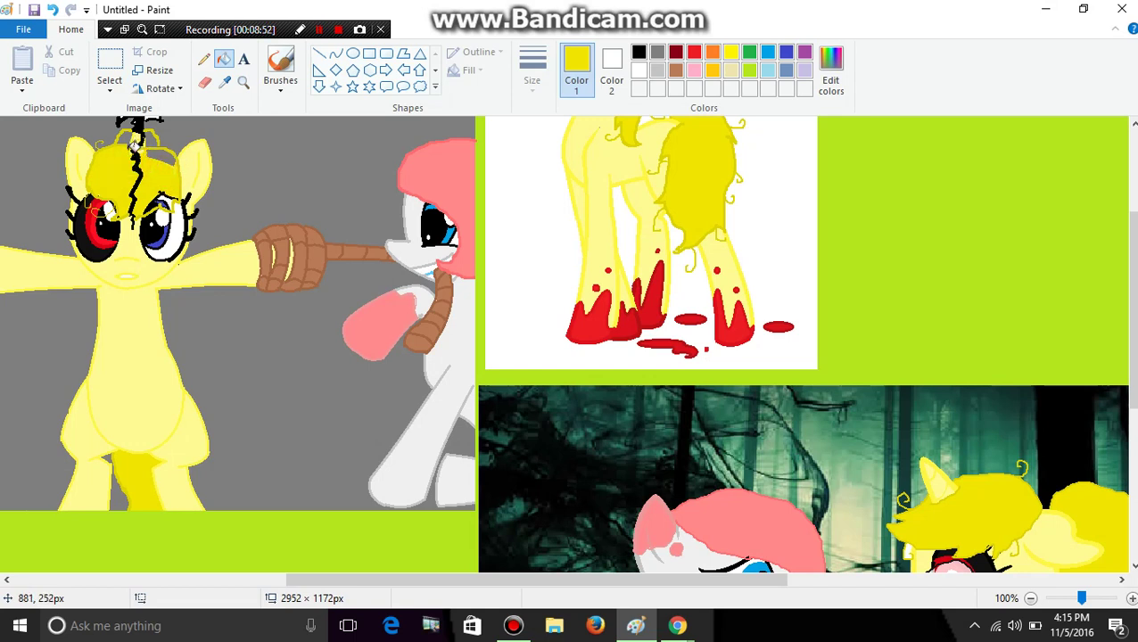
click(130, 136)
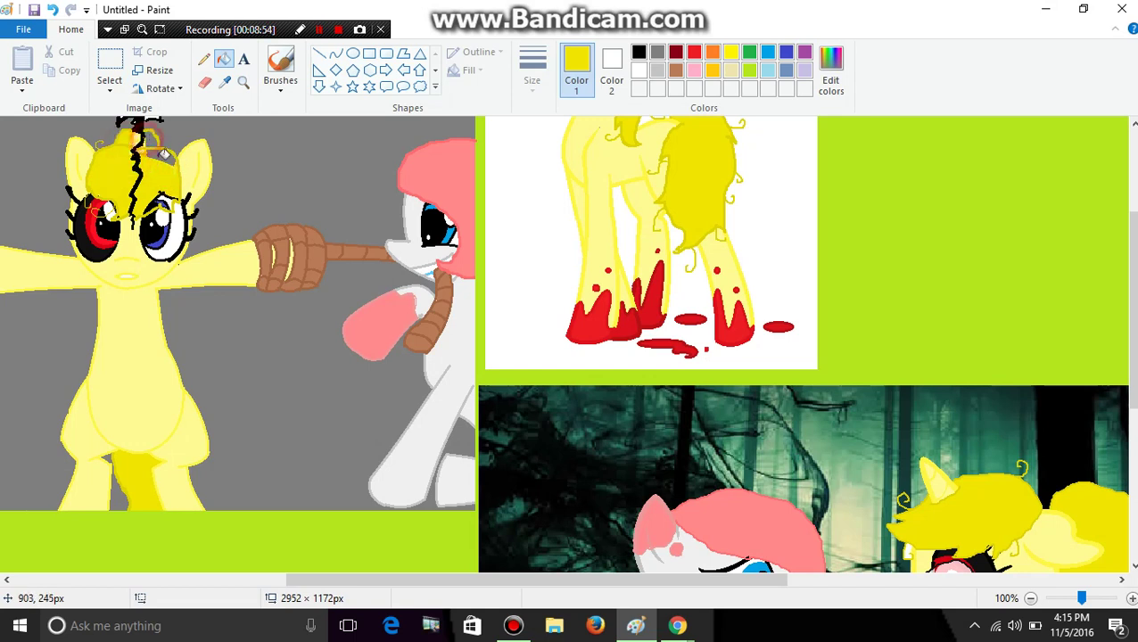
click(161, 133)
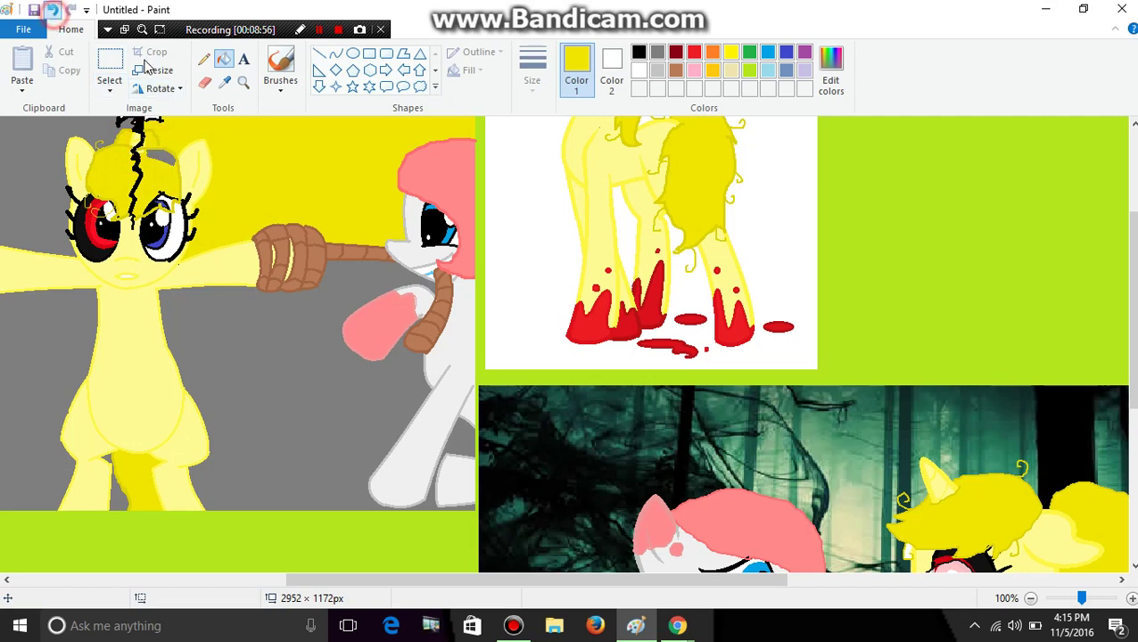
click(53, 10)
click(321, 30)
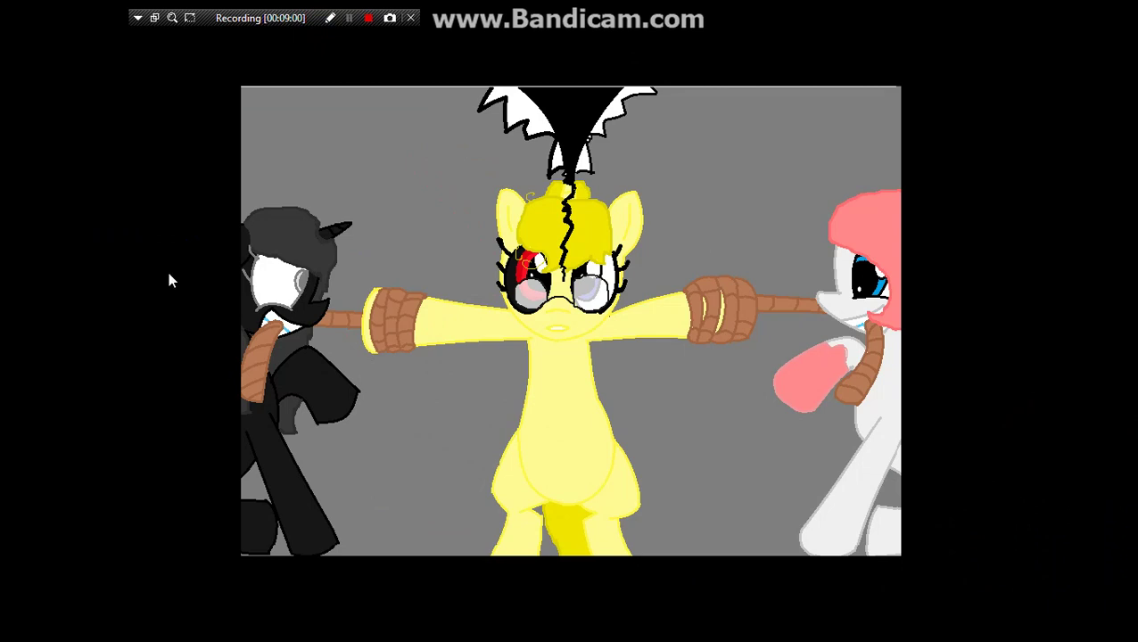
- Add the green signature text "t.p" beside the white pony's hind leg and view the finished picture full screen
click(870, 548)
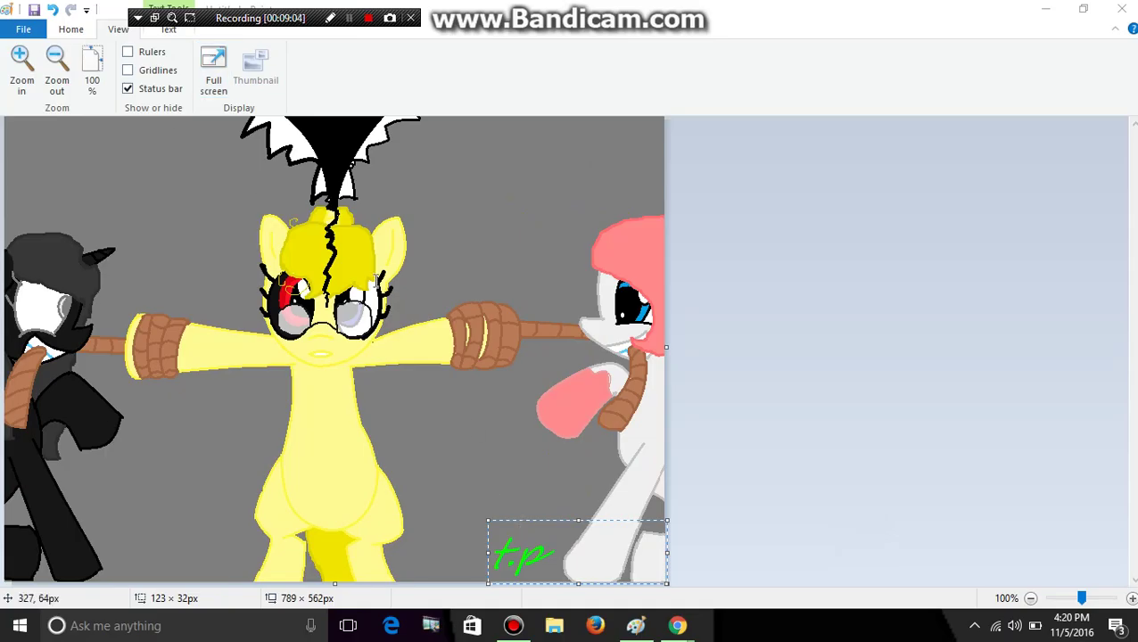
click(376, 281)
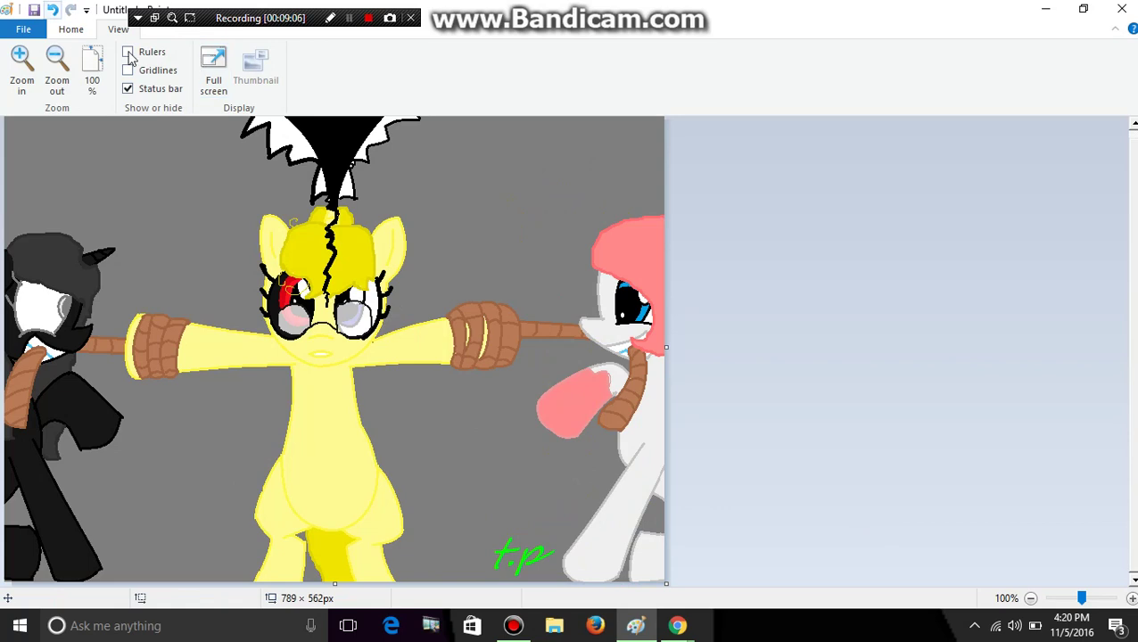
click(213, 70)
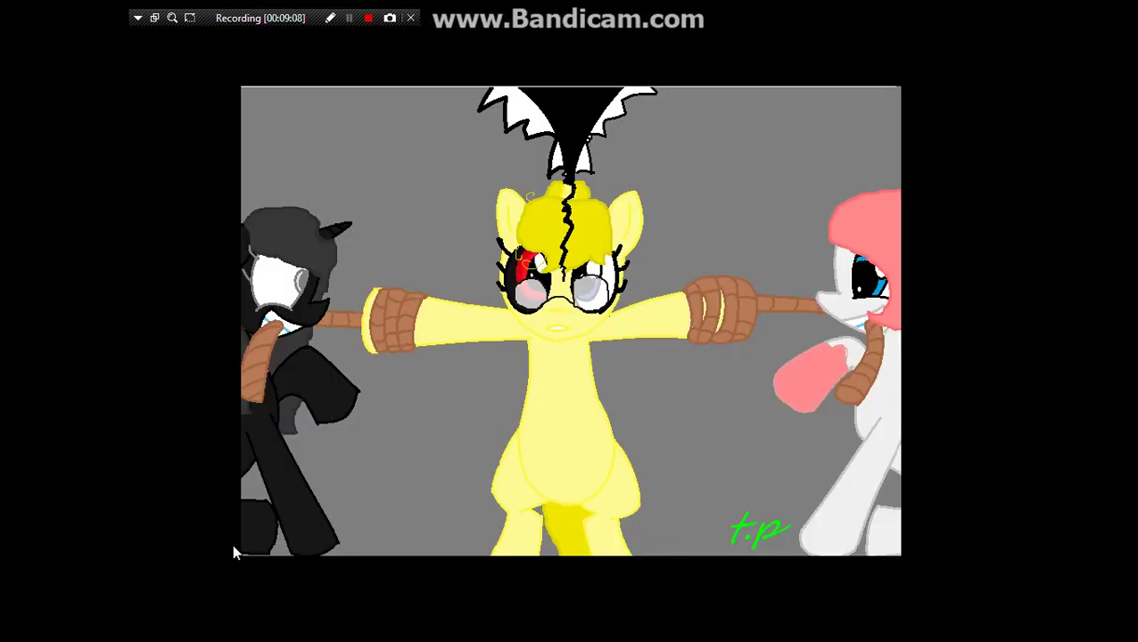